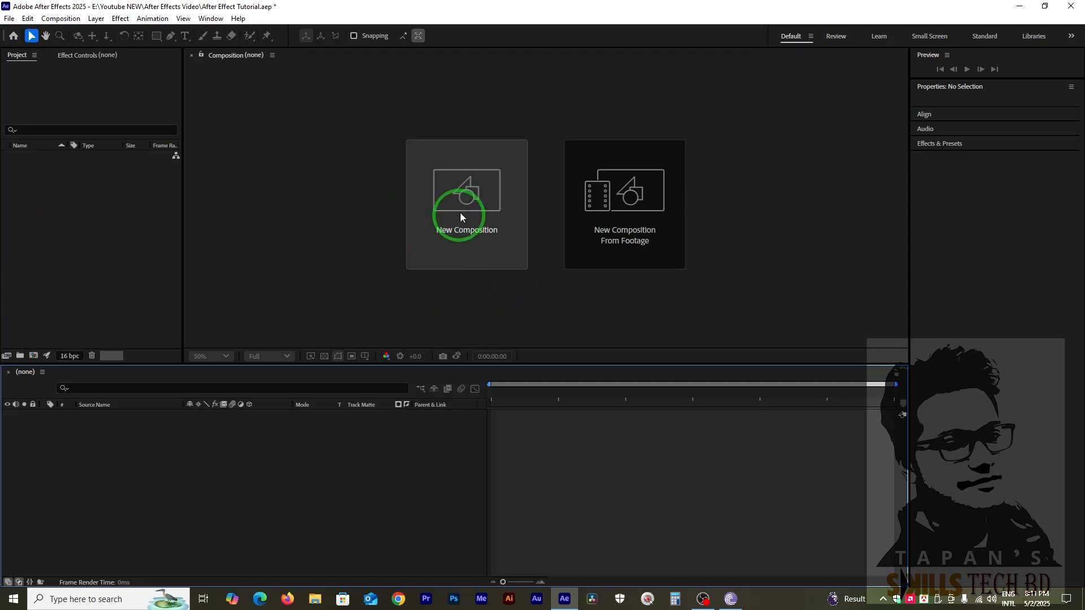
Create a new composition with the HD 1920x1080 25 fps preset and a duration of 0:10:30:00.
left_click(460, 213)
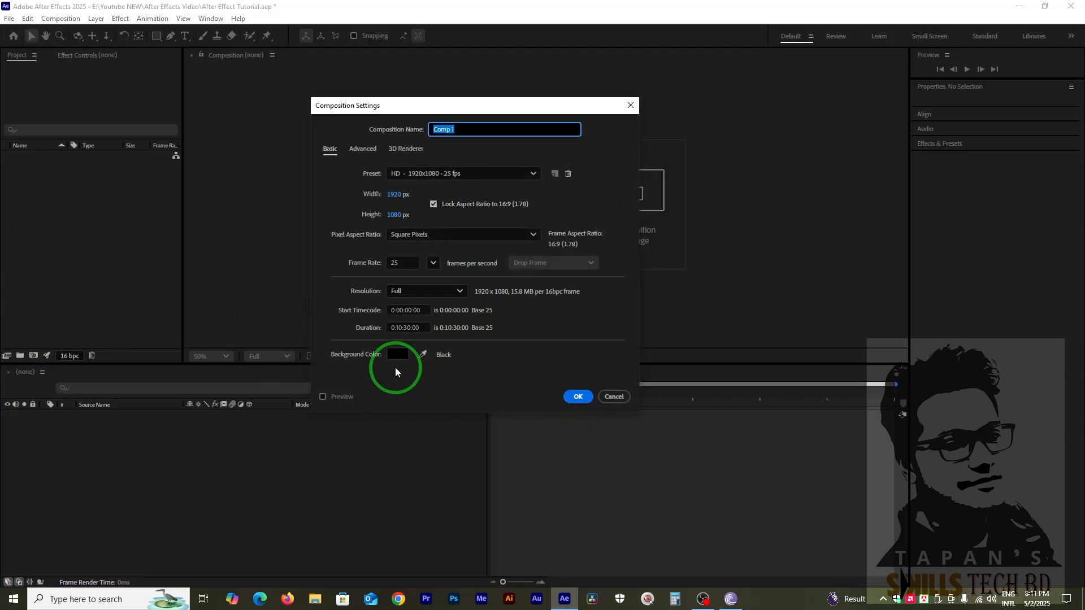
left_click(580, 399)
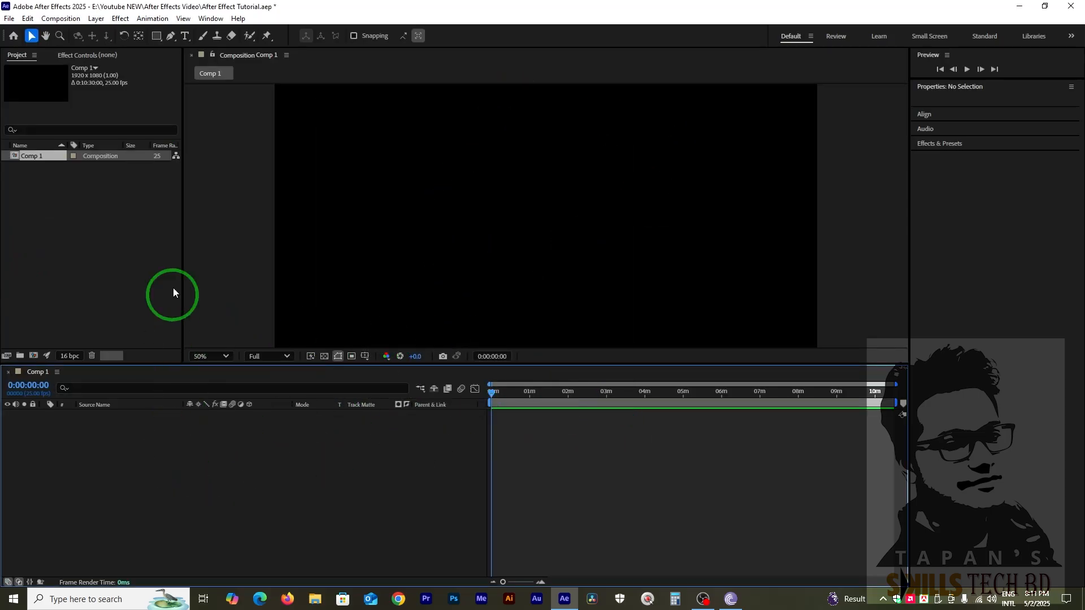
Start a horizontal point-text layer in the upper-left part of the composition frame.
left_click(186, 38)
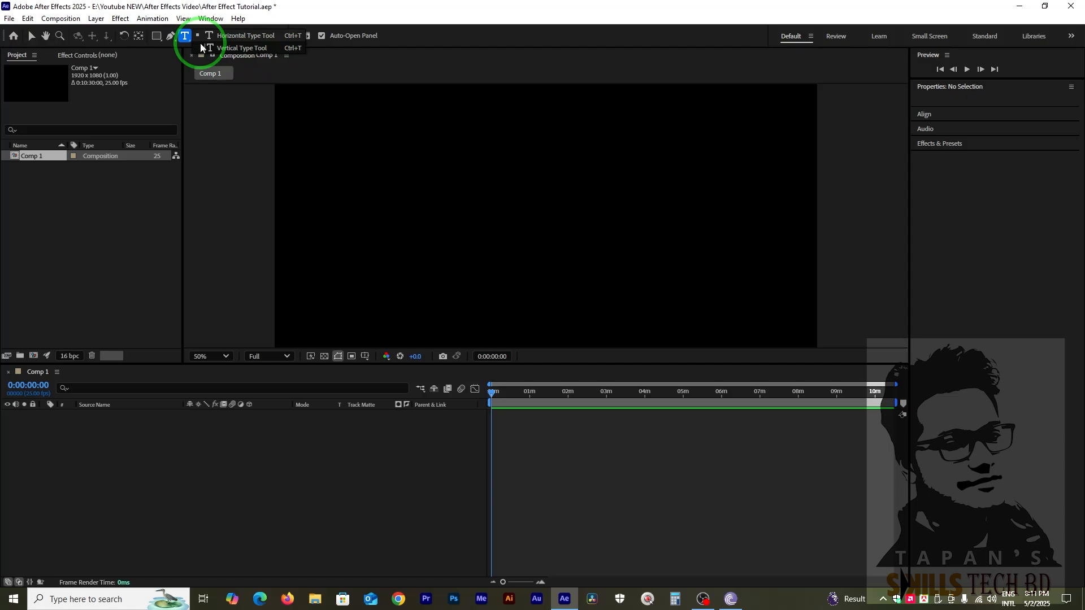
left_click(229, 37)
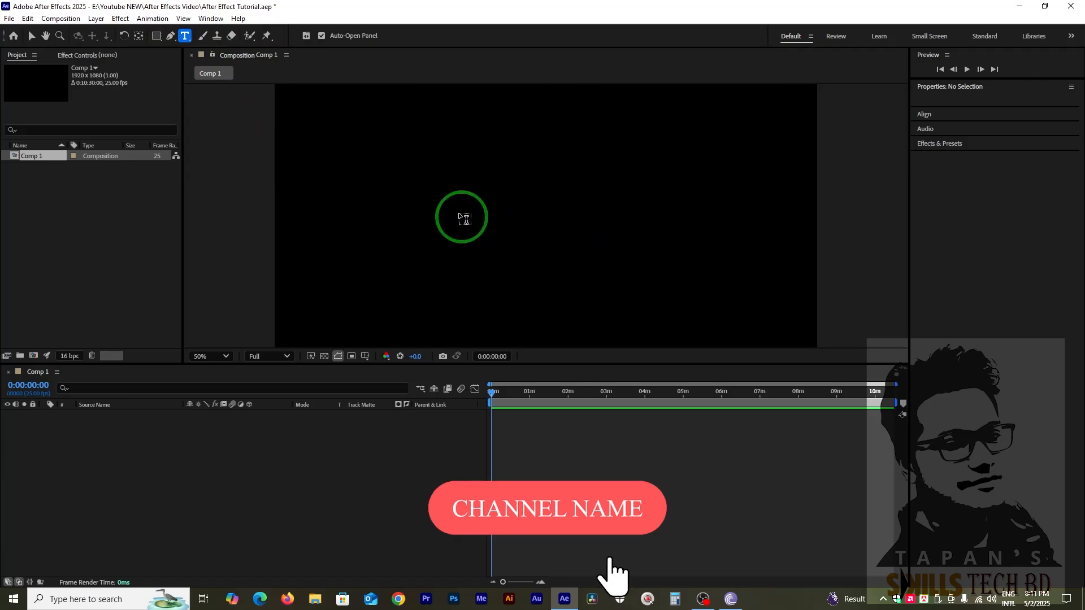
left_click(393, 183)
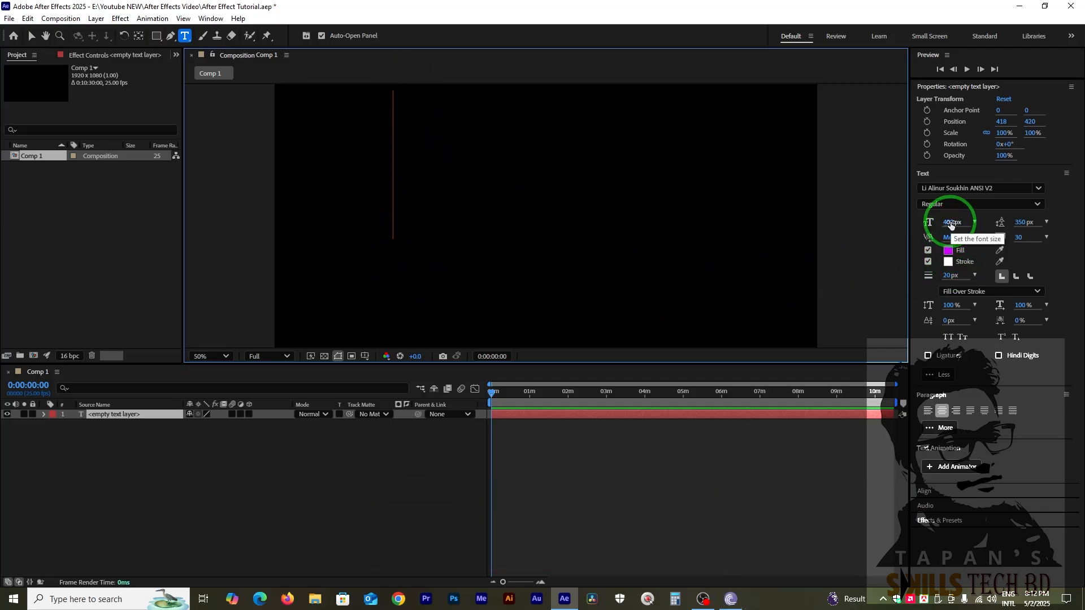
Set the empty text layer's font to Arial and its font size to 100 px.
left_click(1038, 188)
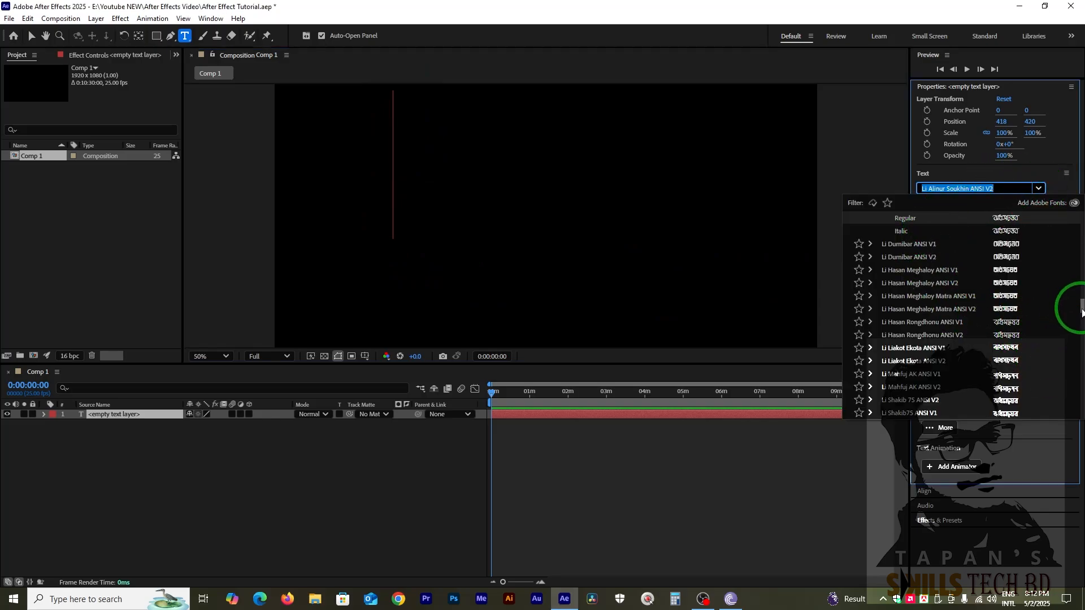
left_click_drag(1080, 306, 1082, 207)
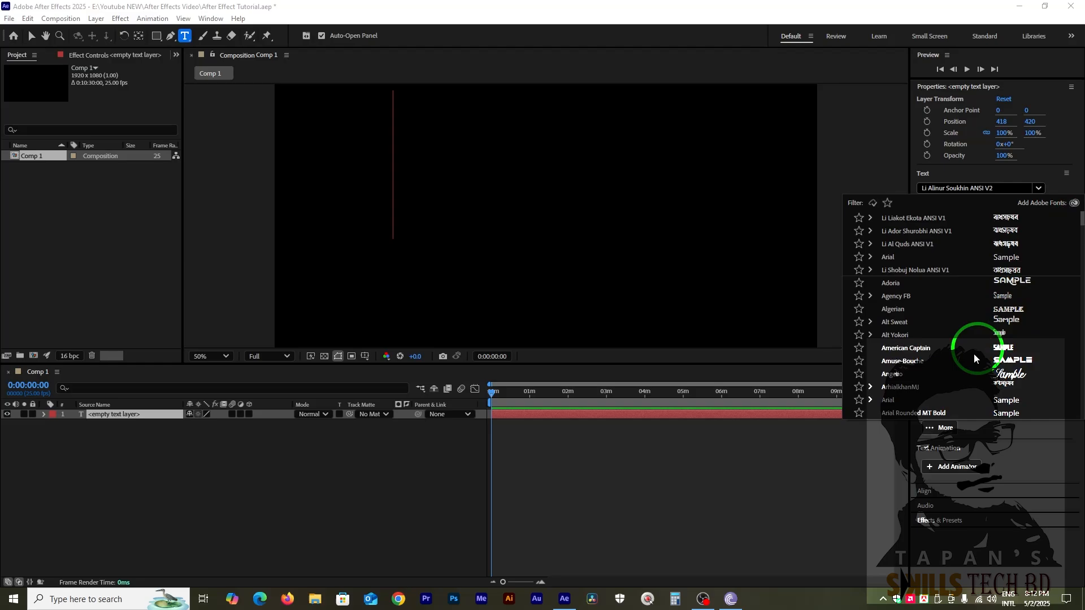
left_click(888, 401)
left_click(951, 221)
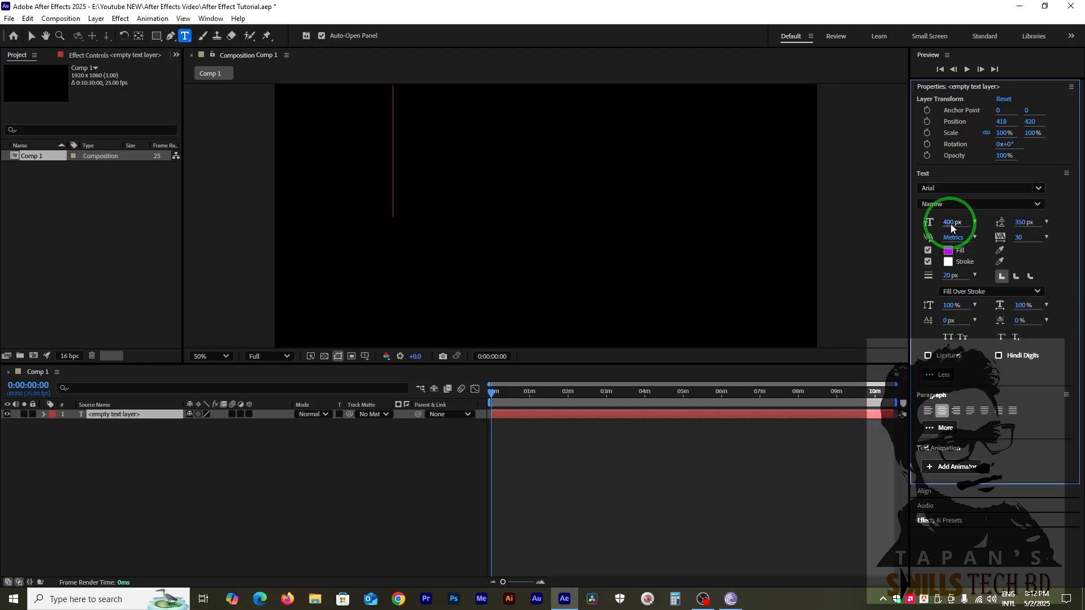
type("100")
key("Return")
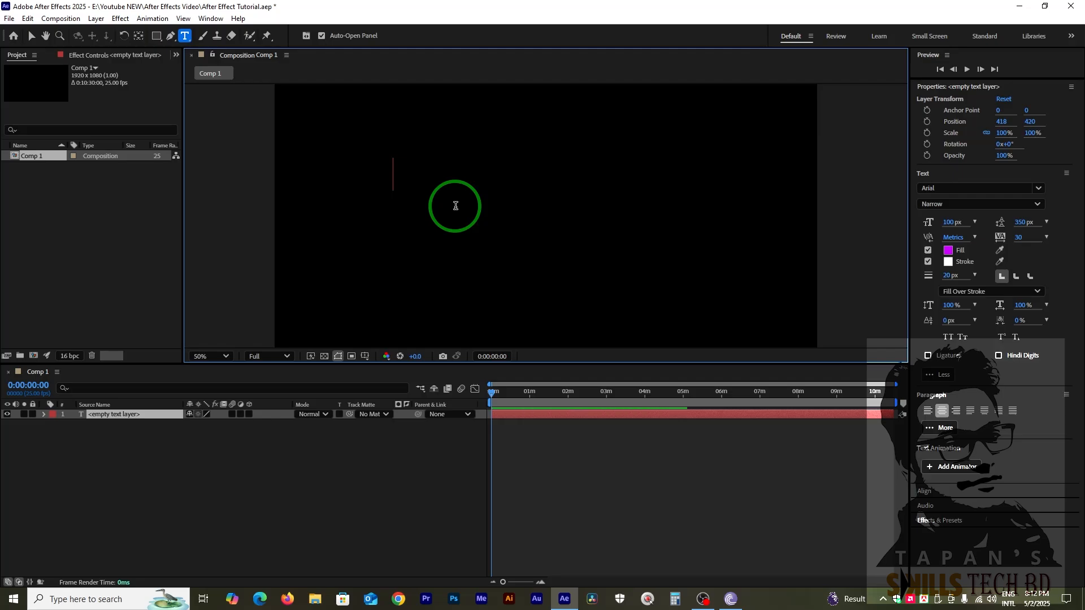
type("hello")
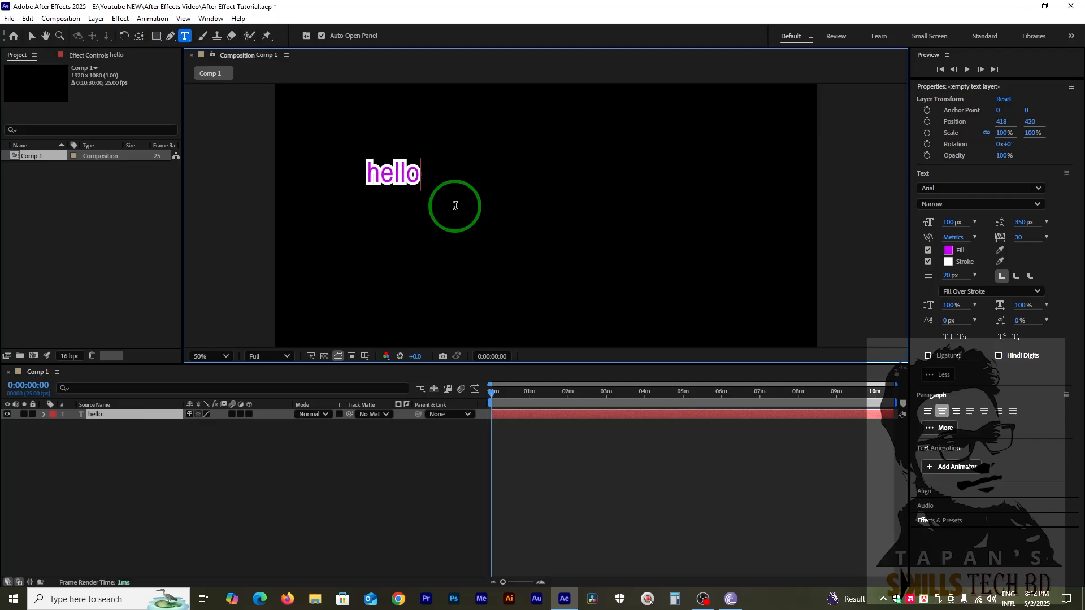
key("BackSpace")
key("BackSpace")
key("BackSpace")
key("BackSpace")
key("BackSpace")
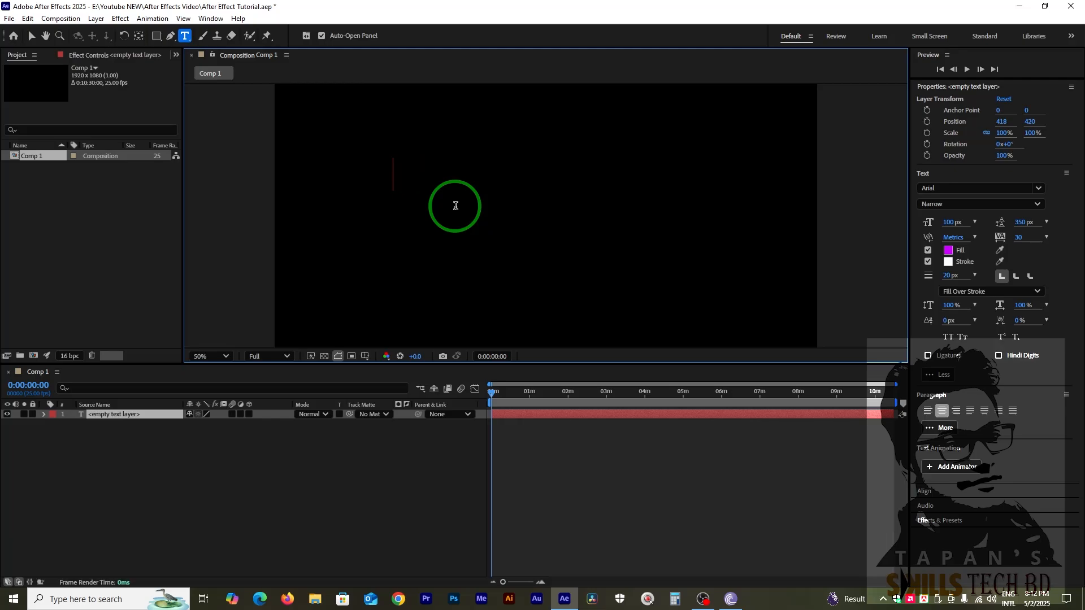
Enter the text "bangladesh" in the text layer.
type("ba")
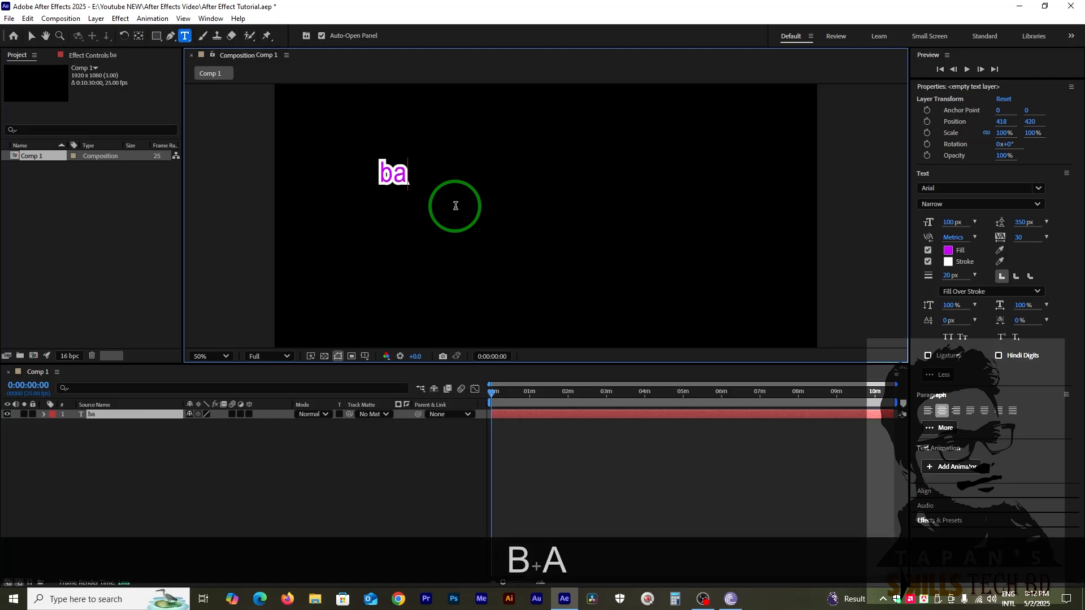
type("ng")
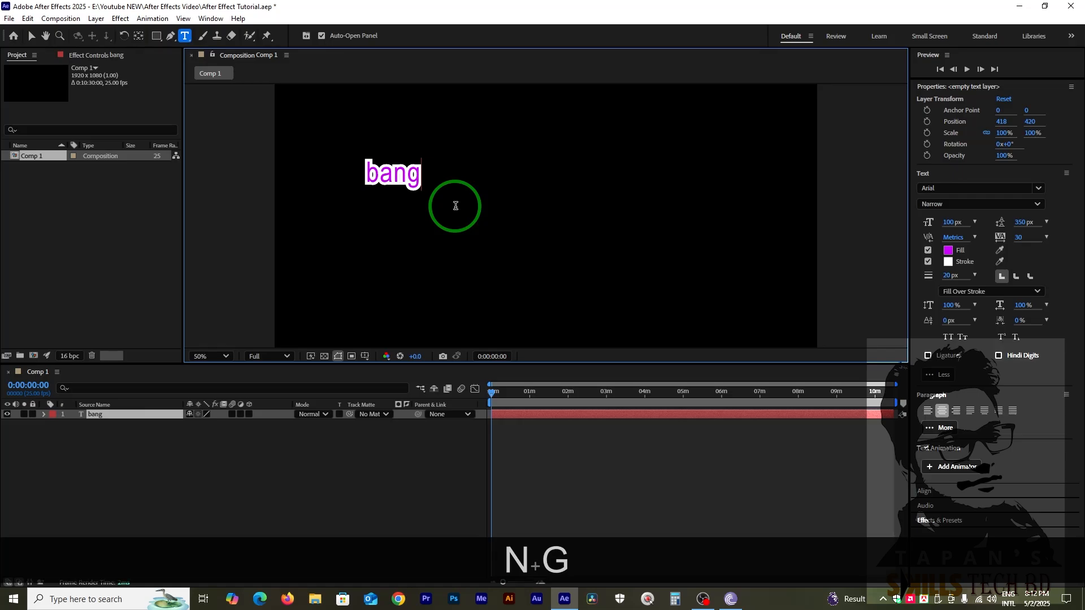
type("lad")
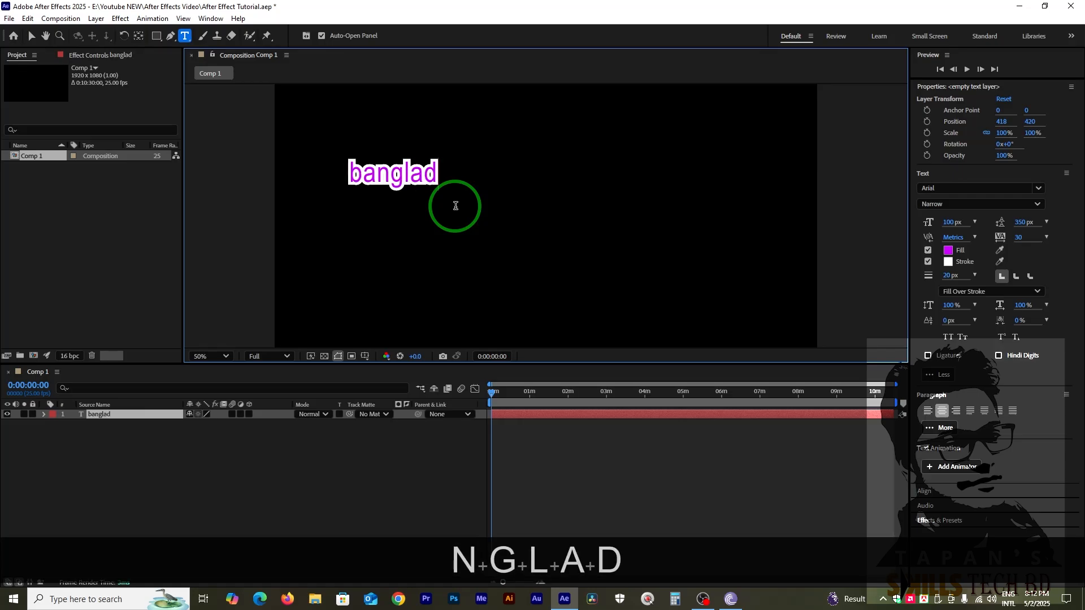
type("esh")
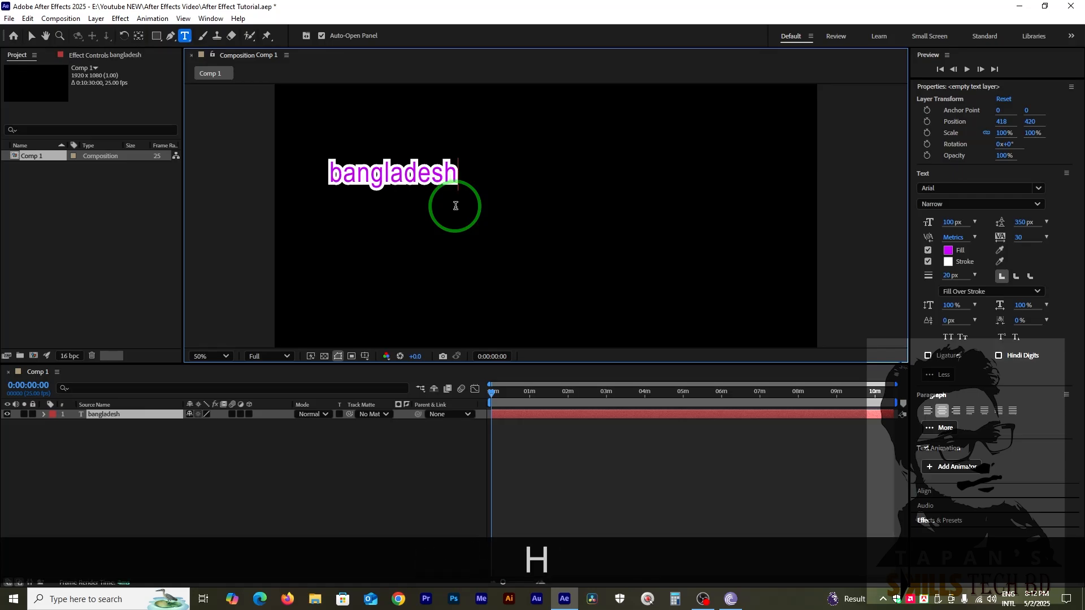
Turn off the stroke for the whole word "bangladesh".
left_click_drag(323, 172, 453, 174)
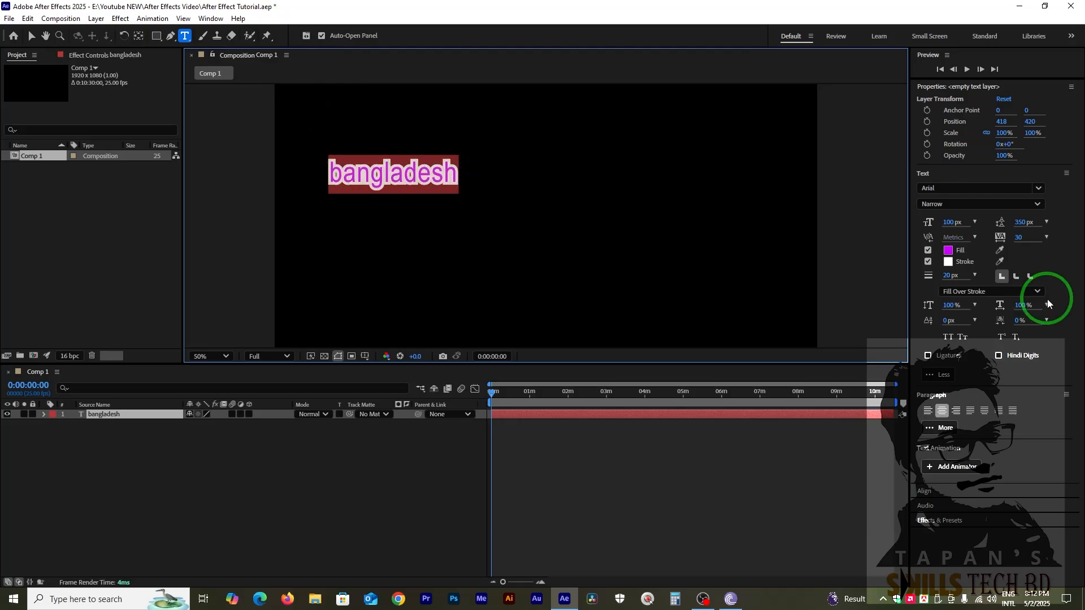
left_click(927, 262)
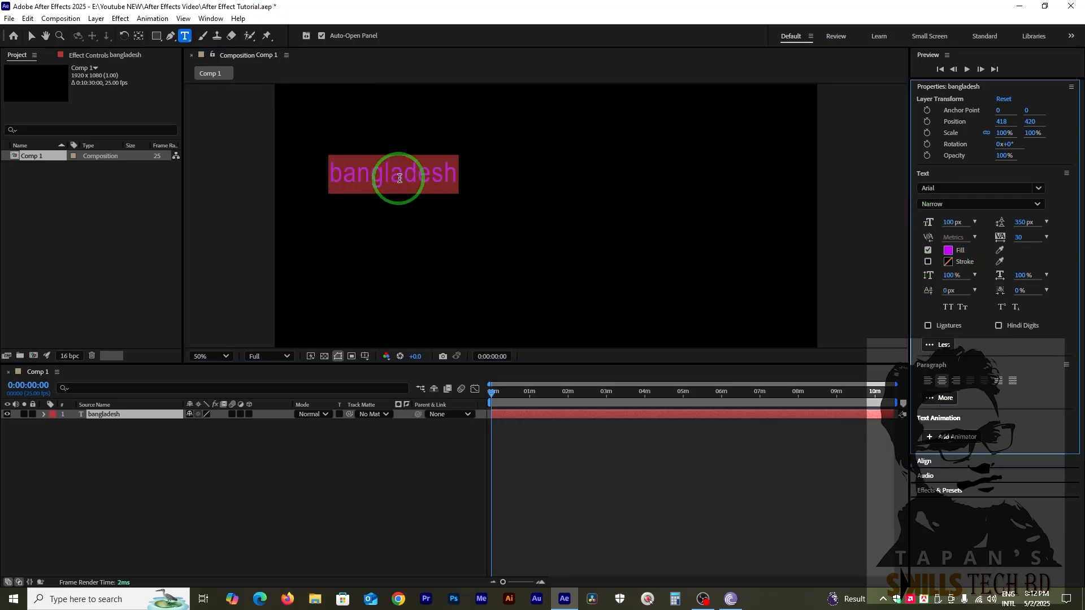
left_click(403, 177)
Set the font size of the whole word "bangladesh" to 120 px.
left_click_drag(332, 178, 457, 175)
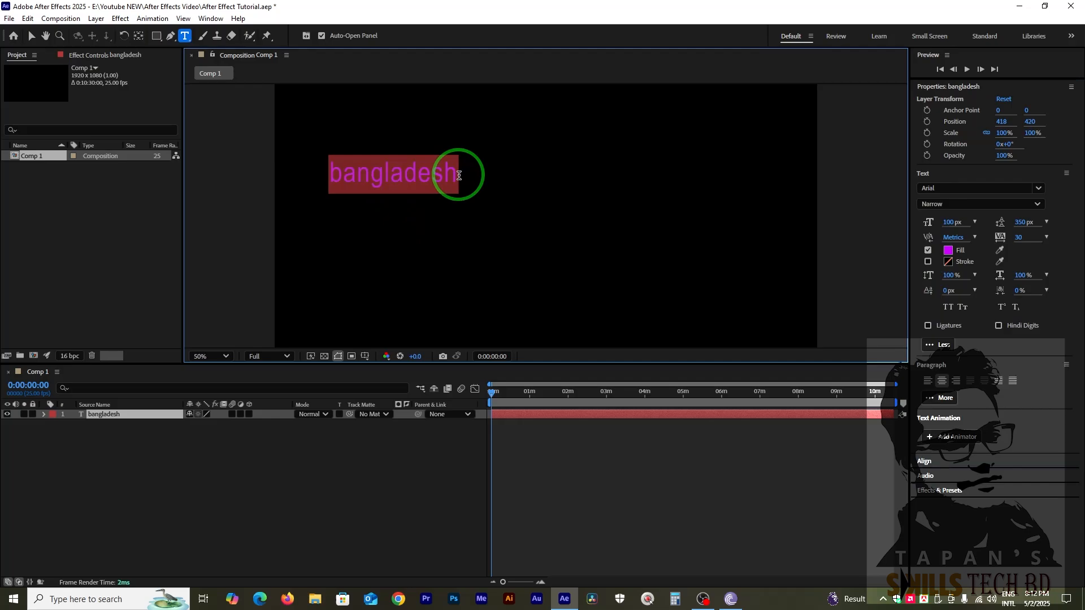
left_click(948, 222)
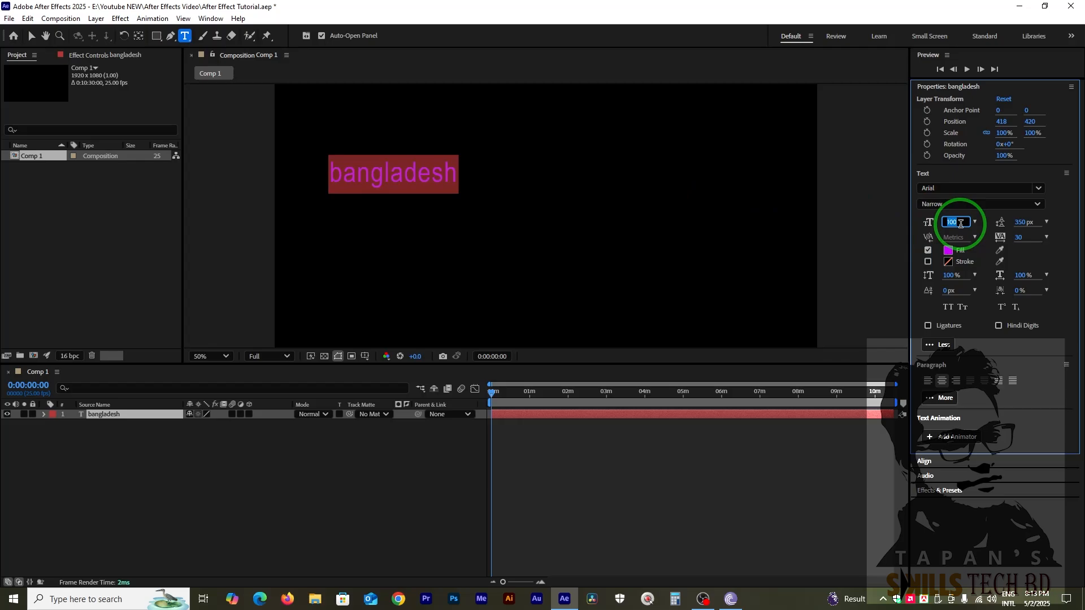
type("120")
key("Return")
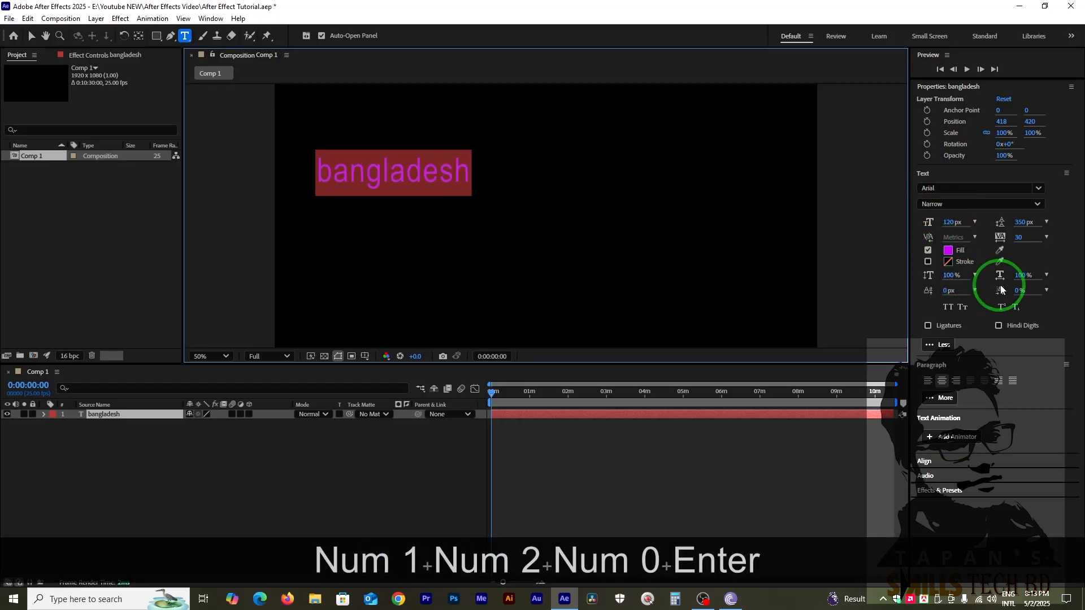
Change the text's fill colour to white and centre-align its paragraph.
left_click(949, 251)
left_click_drag(525, 243, 436, 212)
left_click(677, 213)
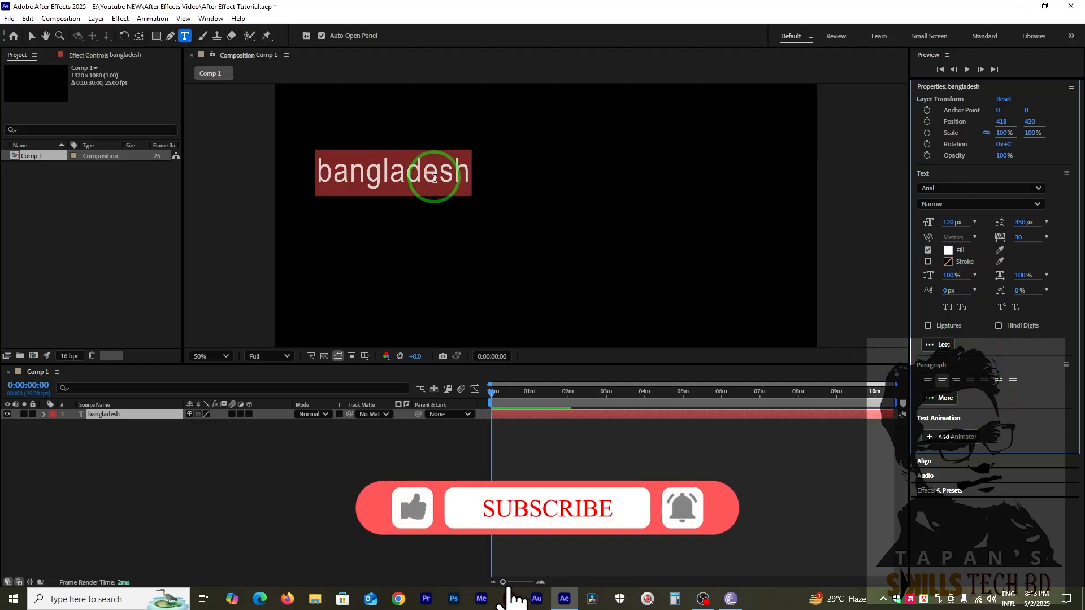
left_click(926, 381)
left_click(940, 381)
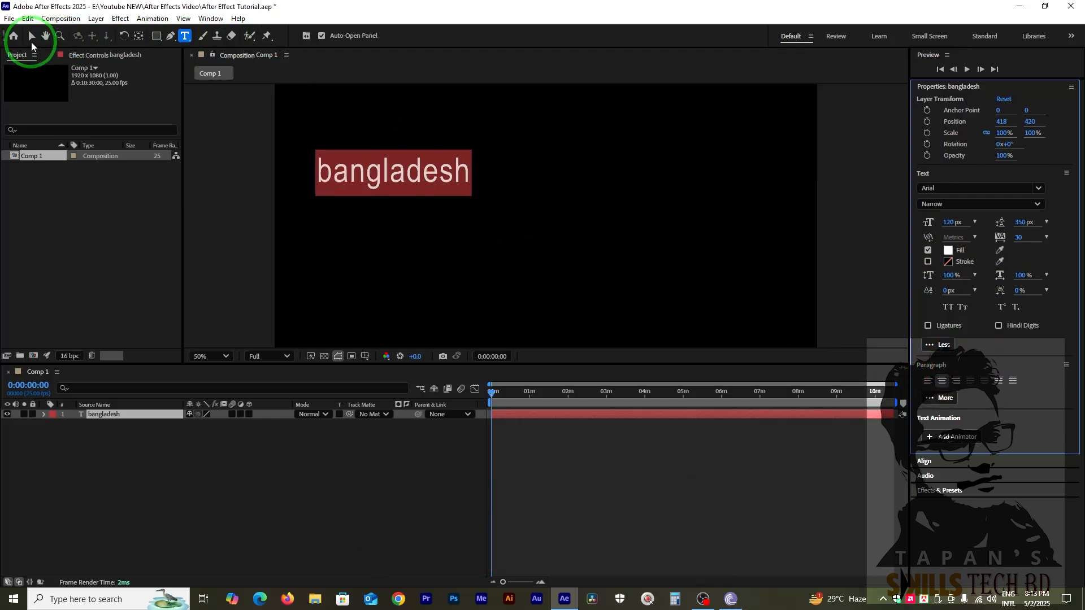
Move the text layer to the middle of the composition frame, at about position 948, 572.
left_click(31, 36)
left_click(346, 174)
left_click_drag(421, 179, 579, 224)
key("comma")
key("comma")
key("comma")
key("comma")
key("period")
key("period")
key("period")
key("period")
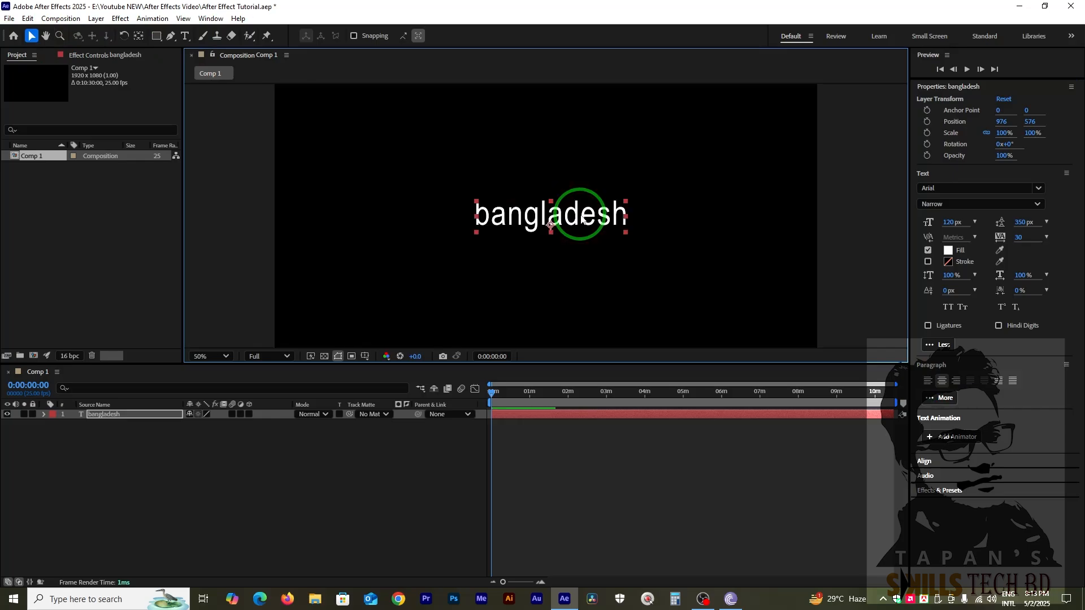
left_click_drag(564, 217, 555, 215)
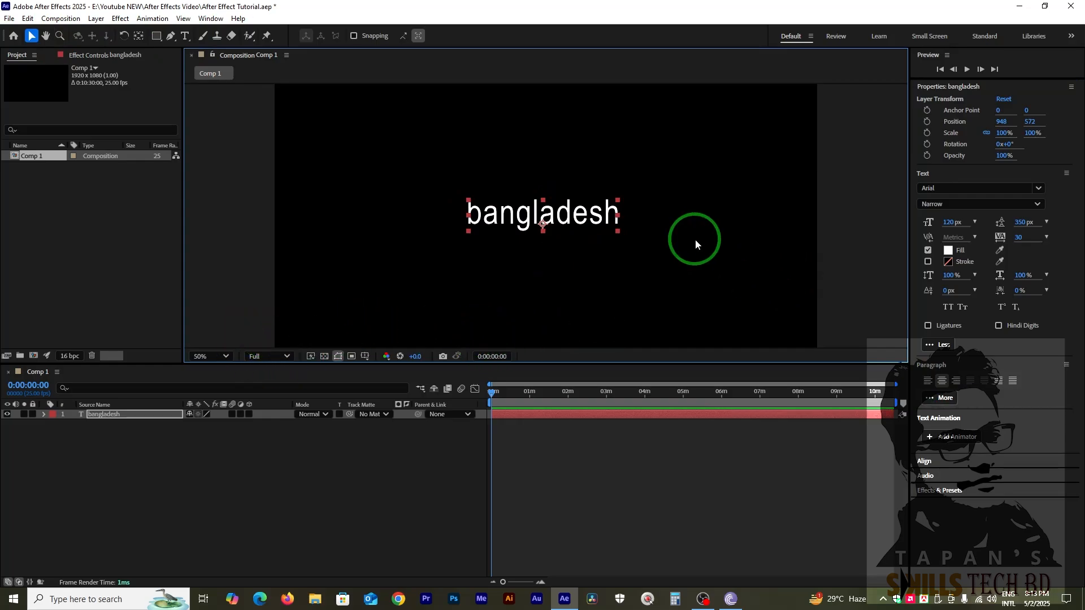
Expand the layer's Text properties and enable Source Text keyframing at 0:00:00:00.
left_click(45, 415)
left_click(66, 426)
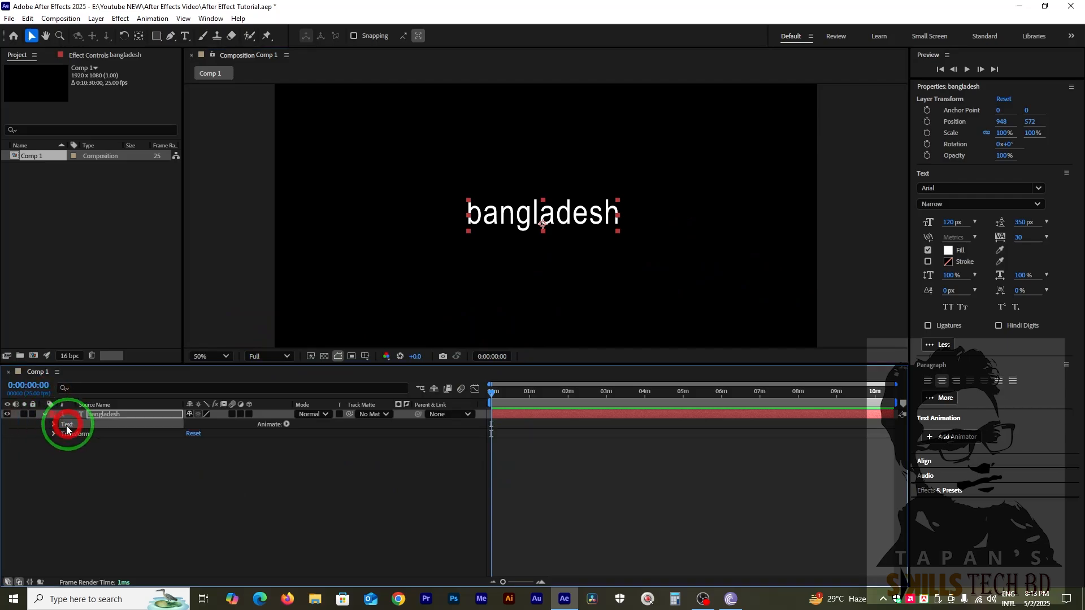
left_click(52, 426)
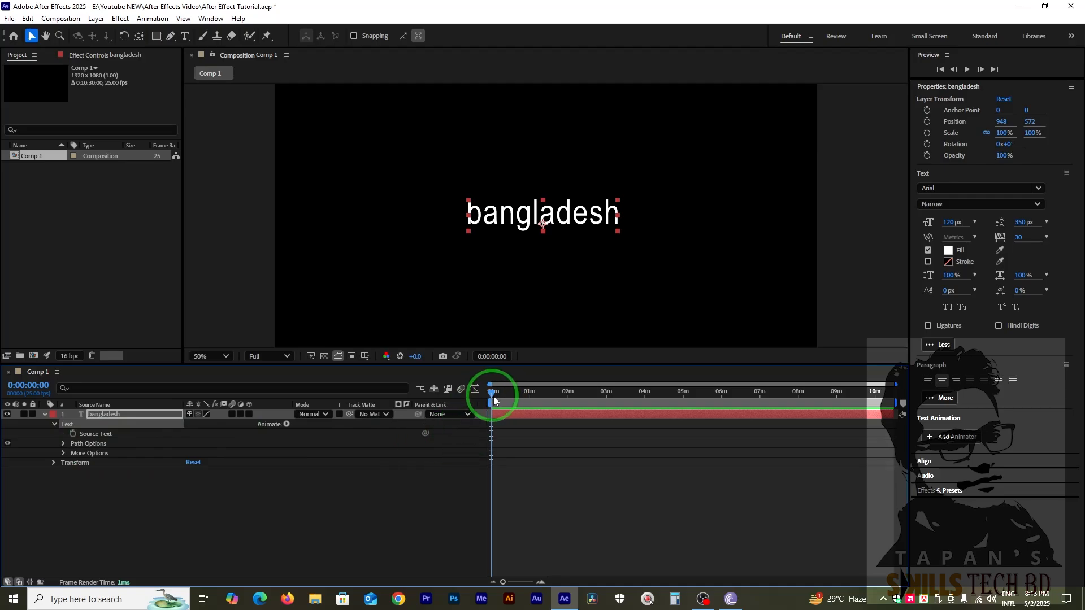
left_click(72, 433)
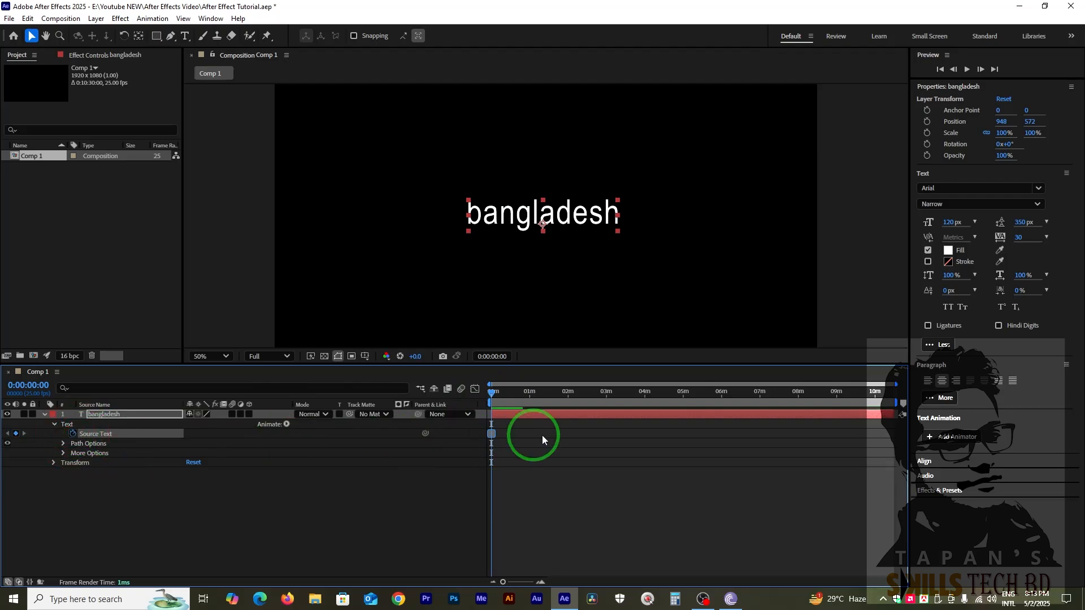
Add a Source Text keyframe at about 0:00:10:15 by replacing the word with "love".
left_click(493, 393)
left_click_drag(504, 397, 517, 402)
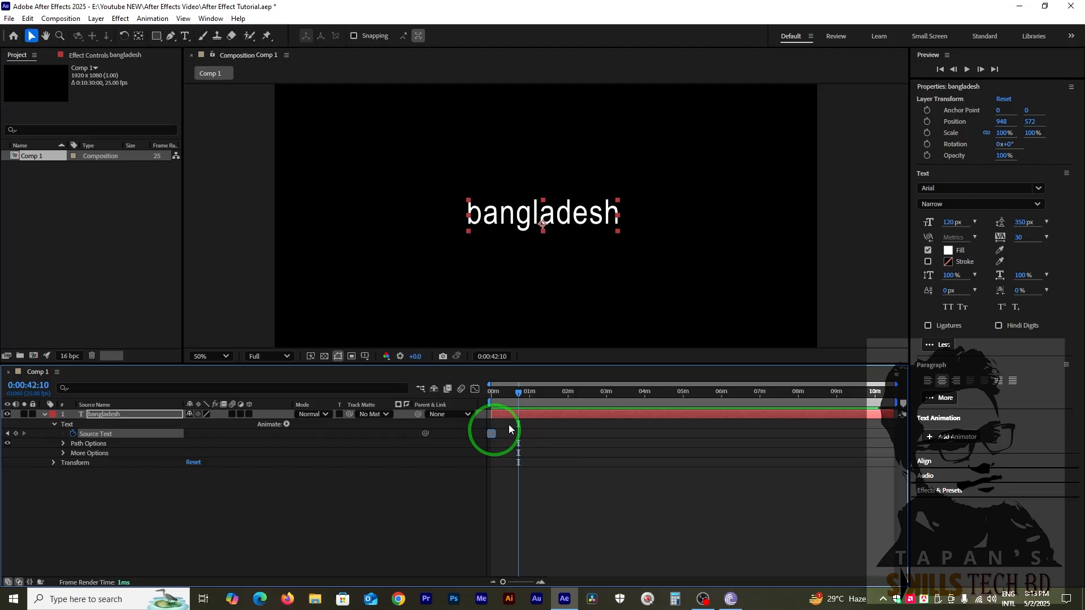
left_click(520, 393)
left_click_drag(501, 396, 498, 401)
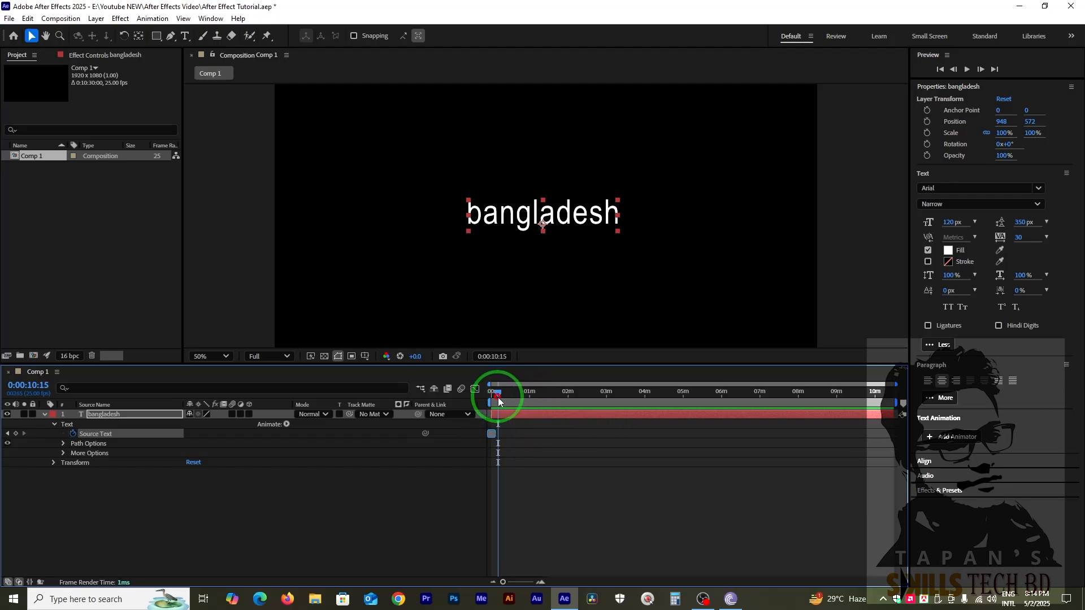
double_click(480, 214)
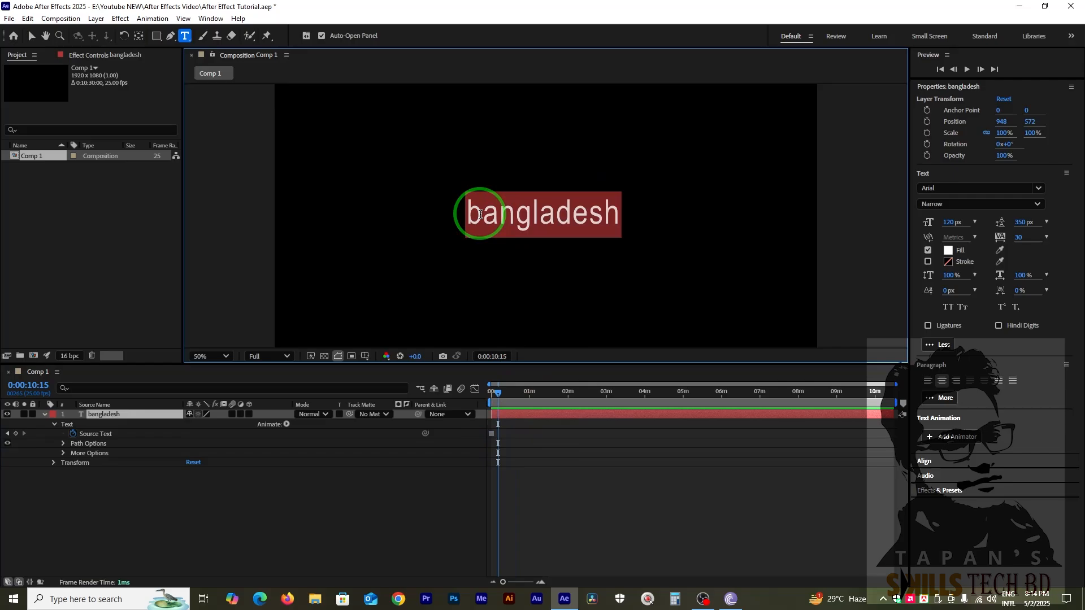
key("BackSpace")
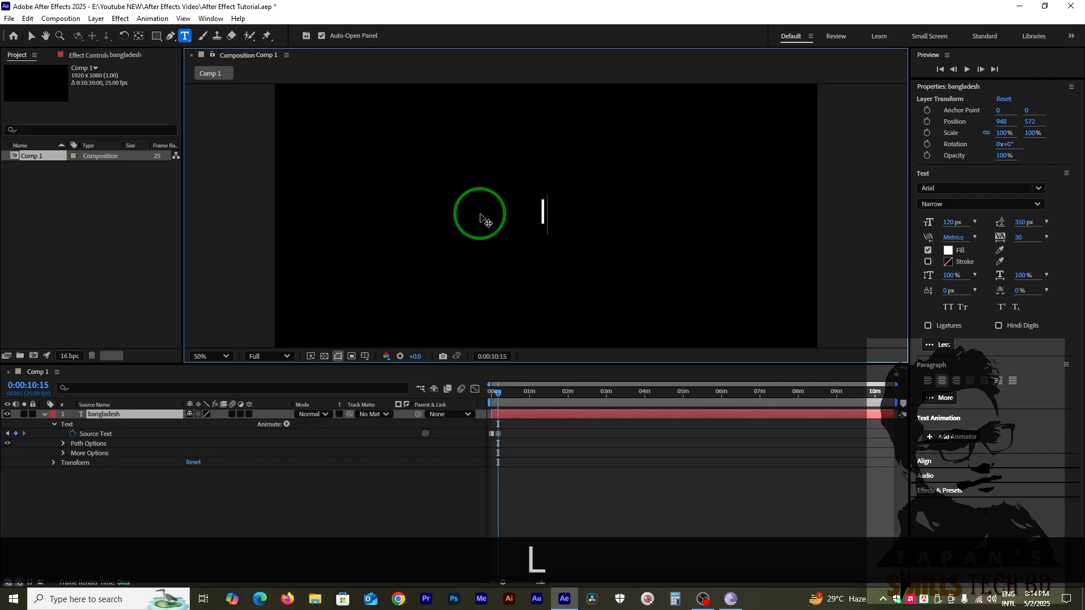
type("lov")
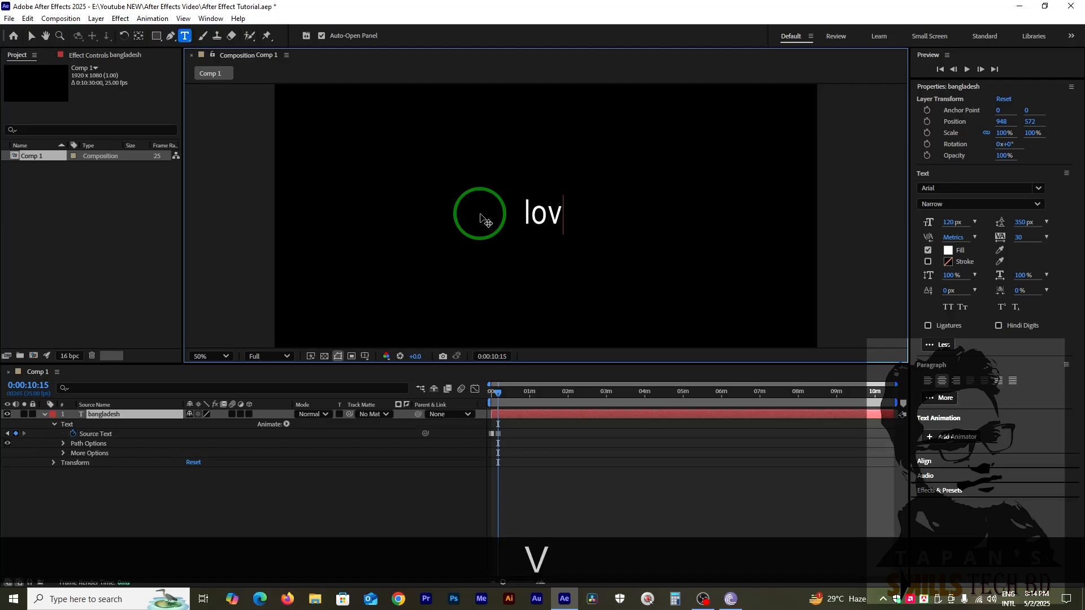
type("e")
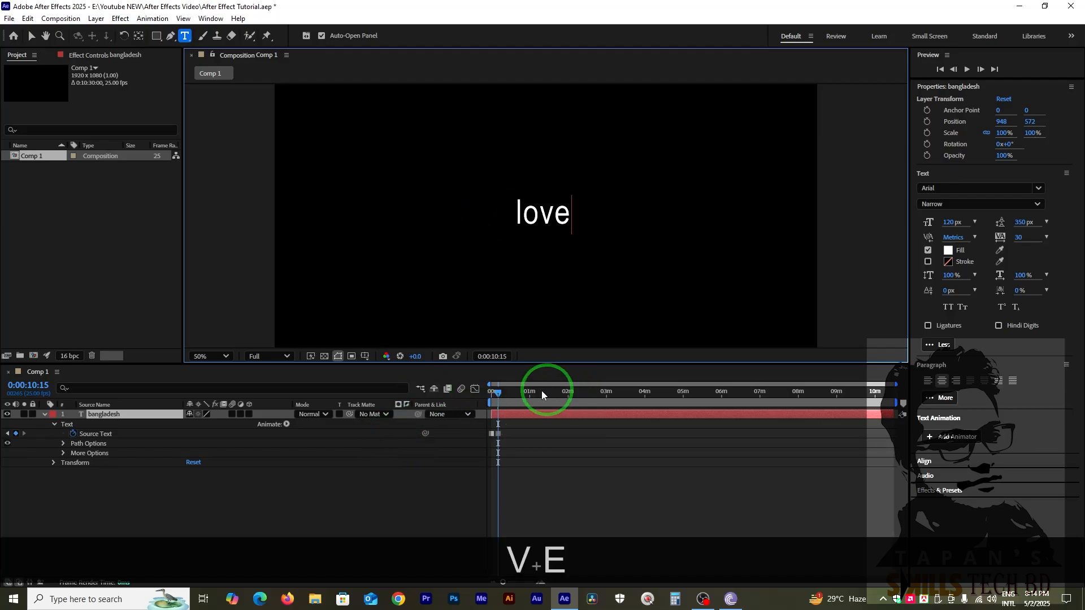
left_click(504, 400)
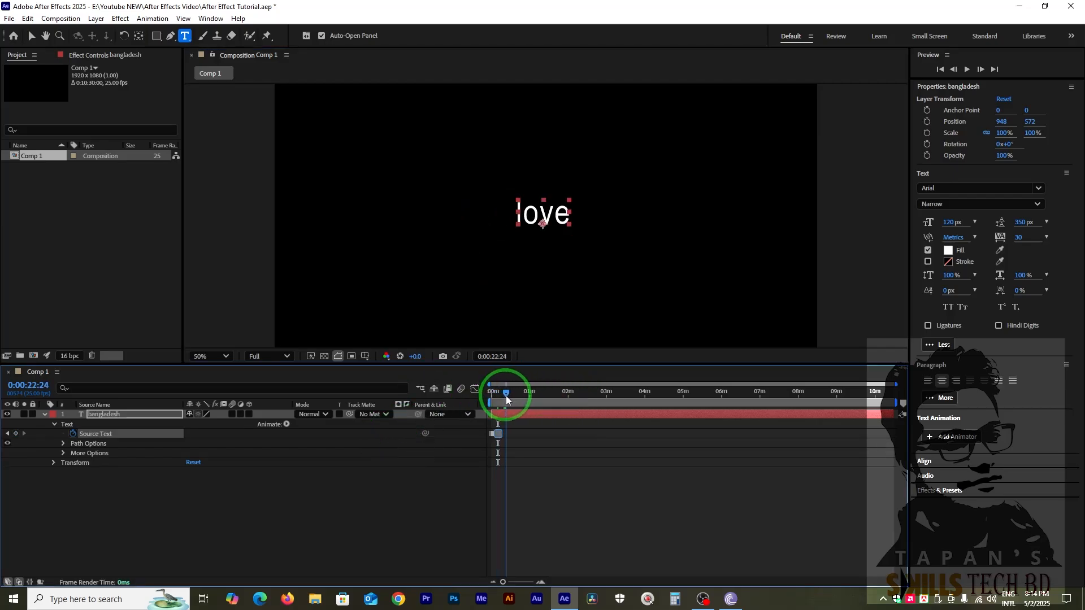
key("equal")
key("equal")
key("equal")
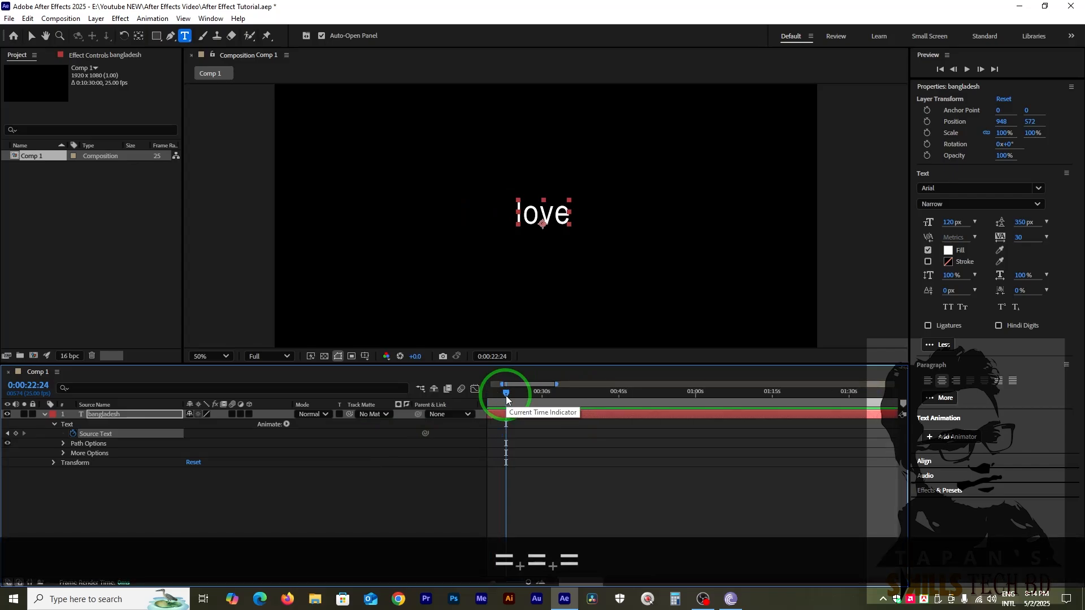
left_click_drag(585, 580, 564, 580)
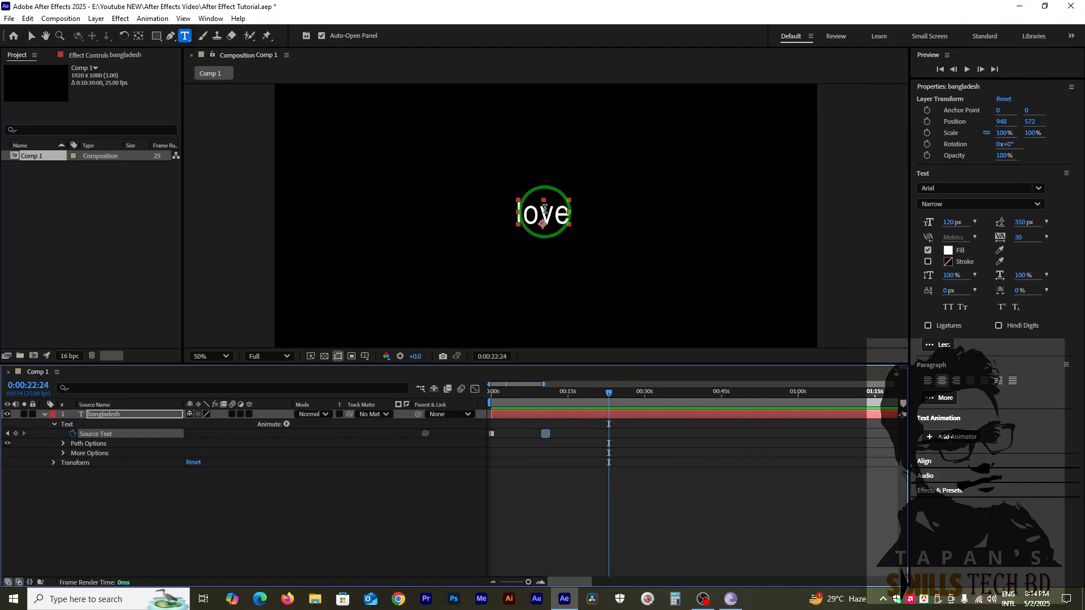
left_click_drag(515, 213, 618, 213)
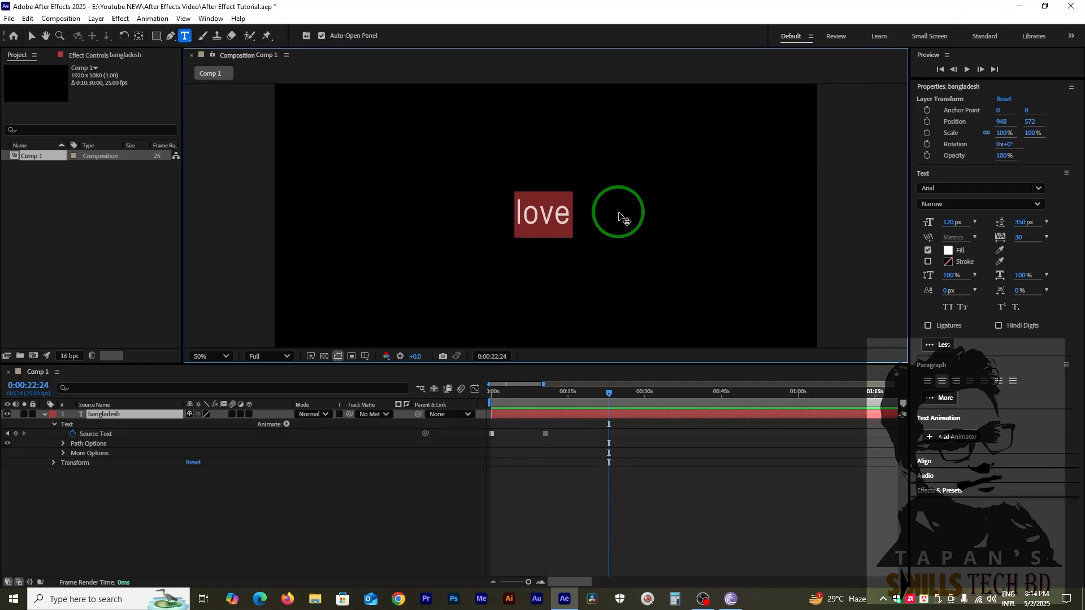
Return to the Source Text keyframe at 0:00:10:15 and replace its wording with "my".
left_click_drag(562, 395, 548, 402)
left_click(7, 433)
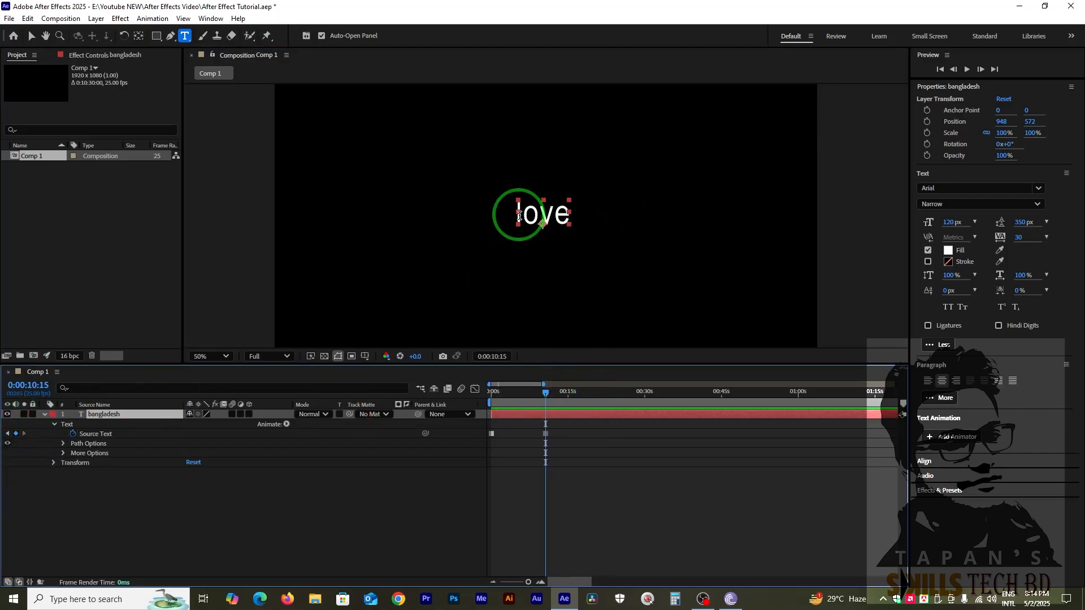
left_click(519, 215)
left_click_drag(519, 215, 568, 220)
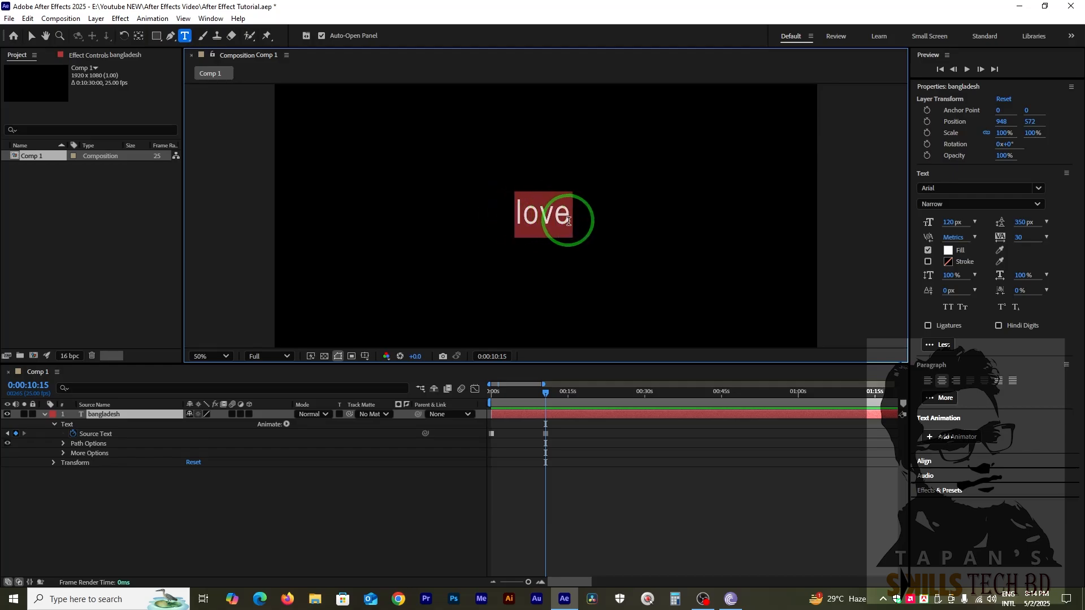
type("my")
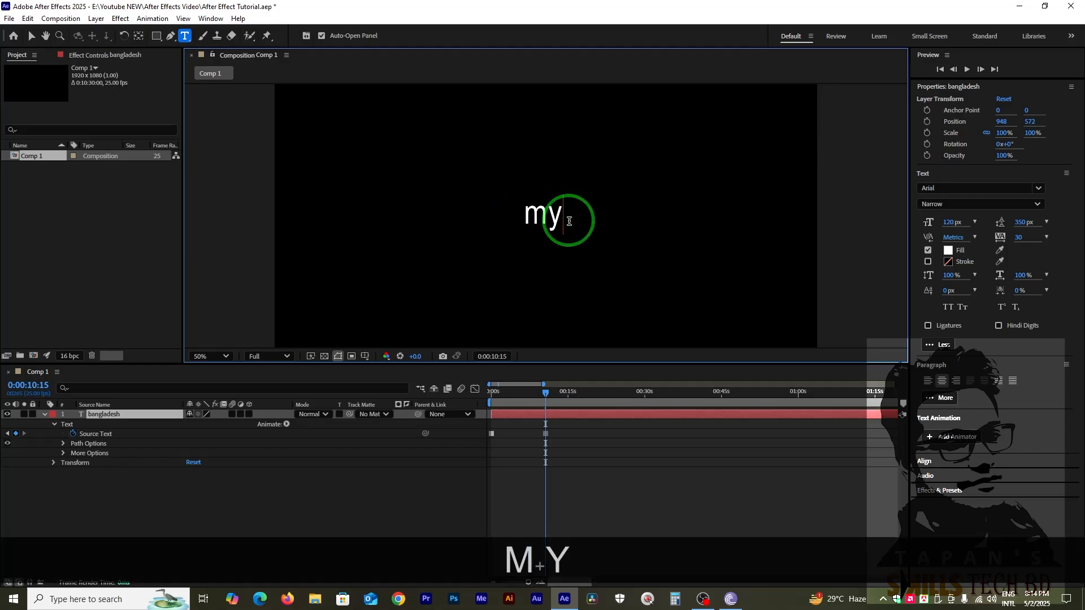
Add a third Source Text keyframe at about 0:00:20:11 by replacing the word with "love".
left_click(594, 391)
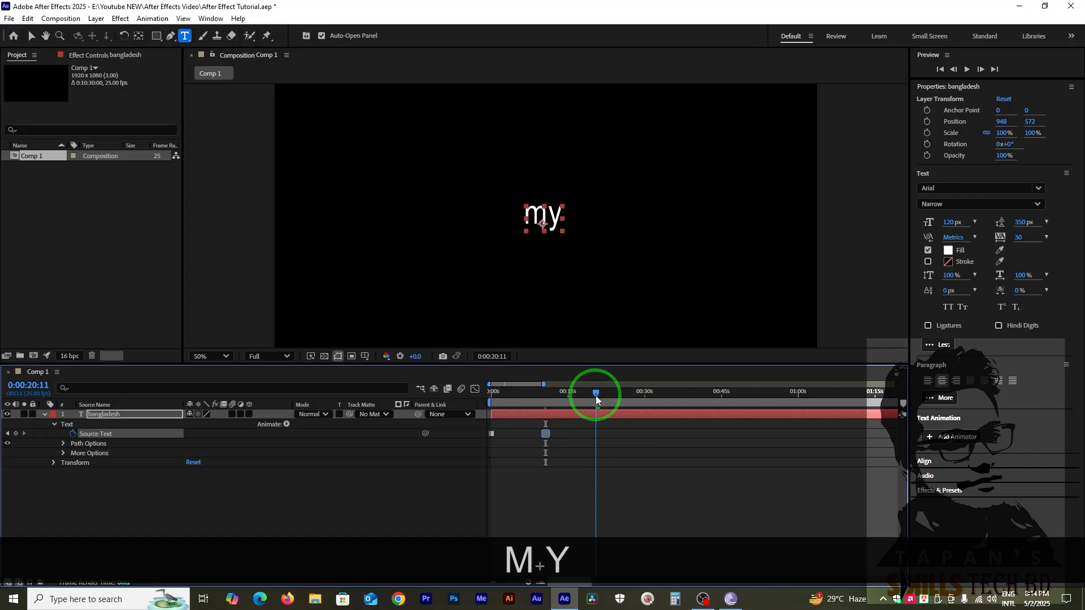
left_click_drag(524, 215, 575, 215)
type("love")
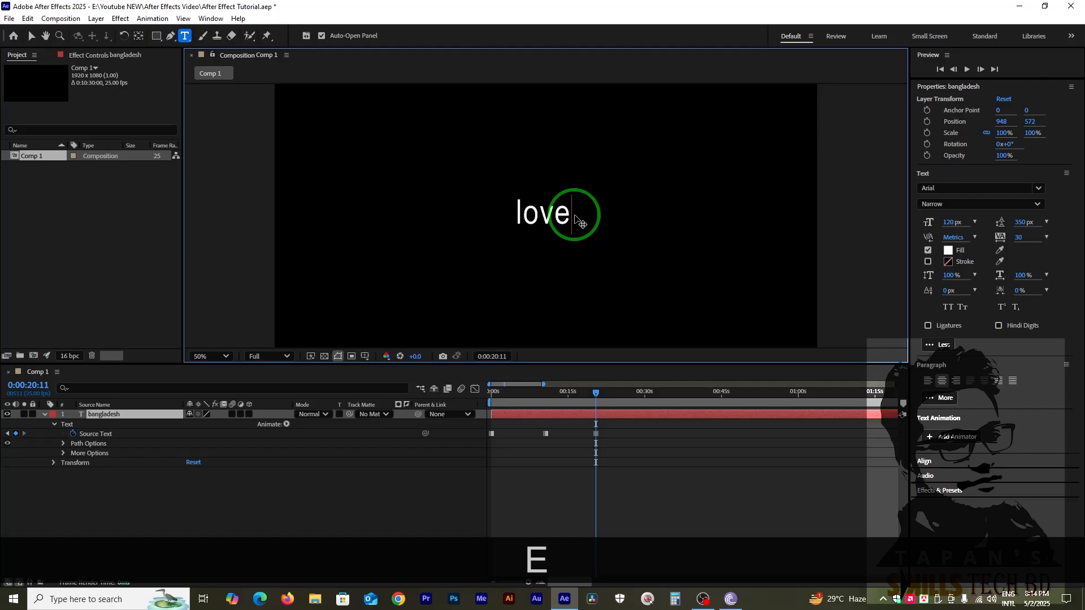
Preview the text animation from the start of the composition.
left_click_drag(511, 398, 418, 403)
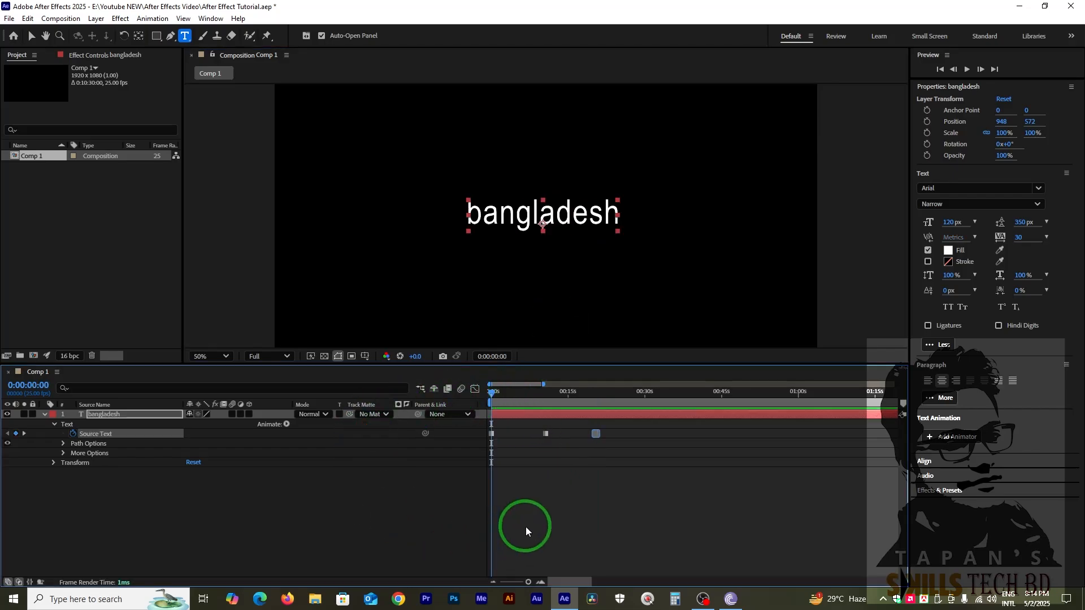
key("space")
key("space")
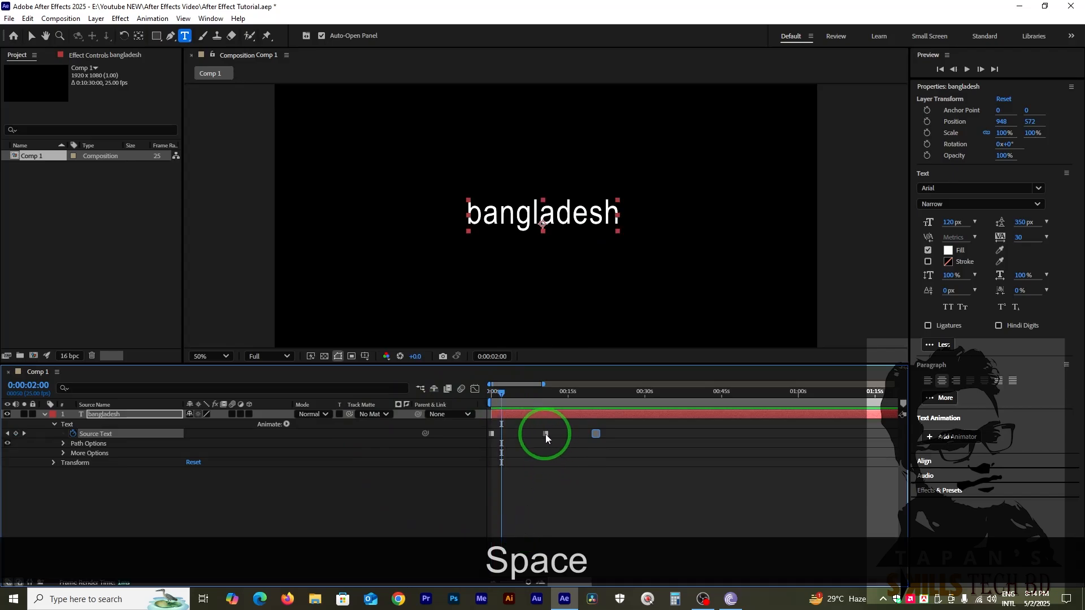
Move the second and third Source Text keyframes to about 3 and 6 seconds and preview the timing.
left_click_drag(545, 434, 509, 434)
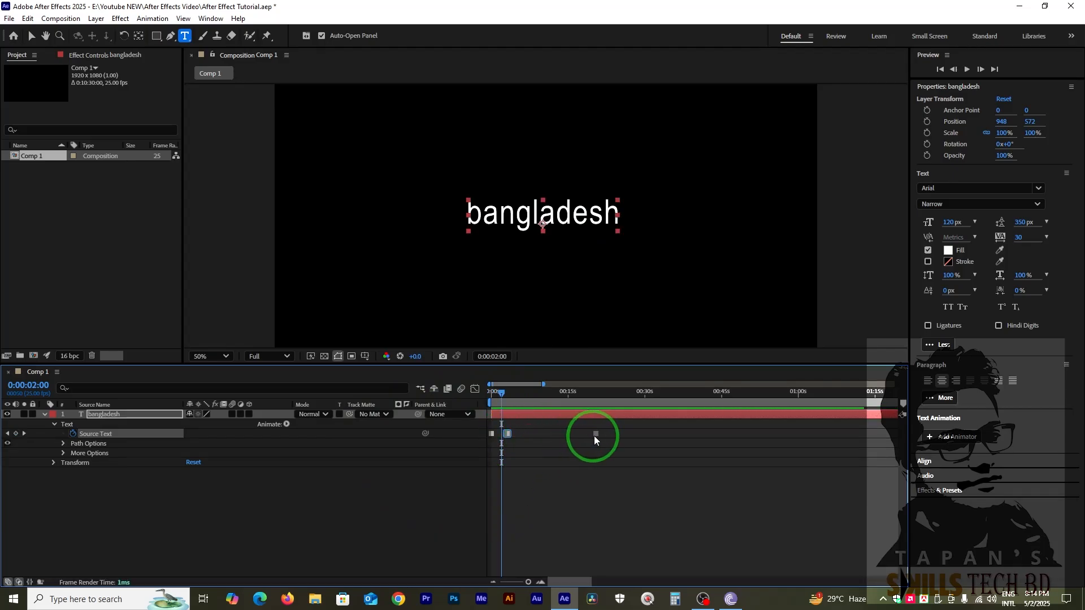
left_click_drag(595, 435, 521, 439)
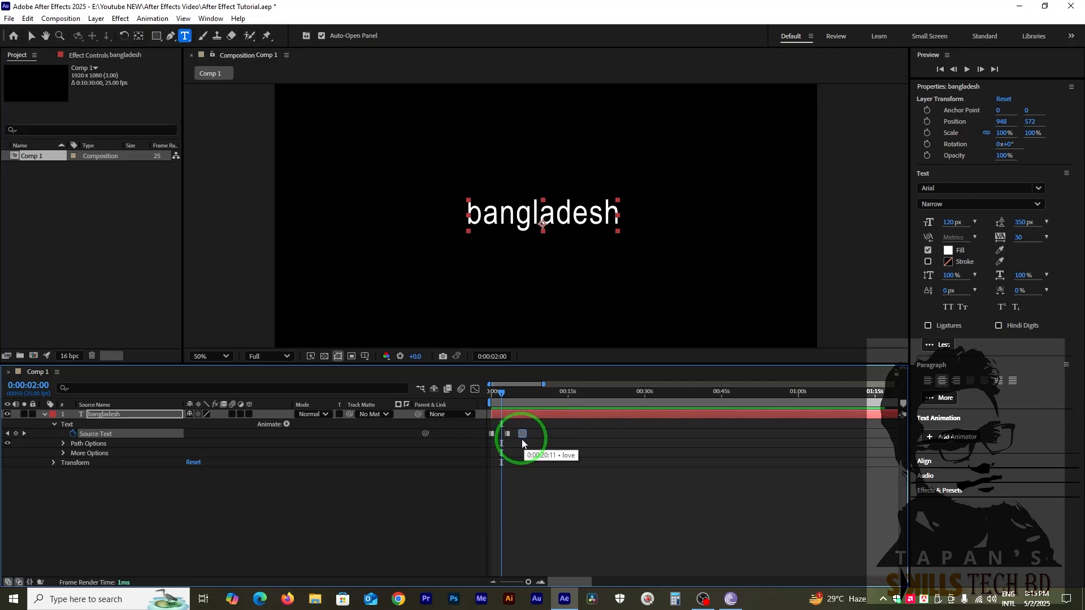
key("space")
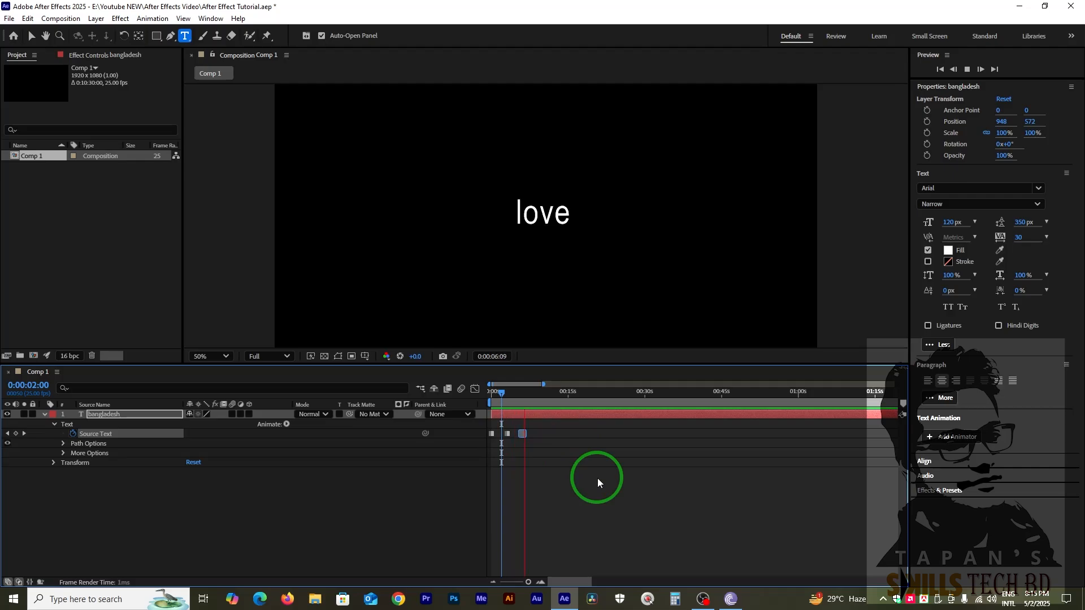
key("space")
Shift the second and third Source Text keyframes earlier, to about 1 and 2 seconds.
key("equal")
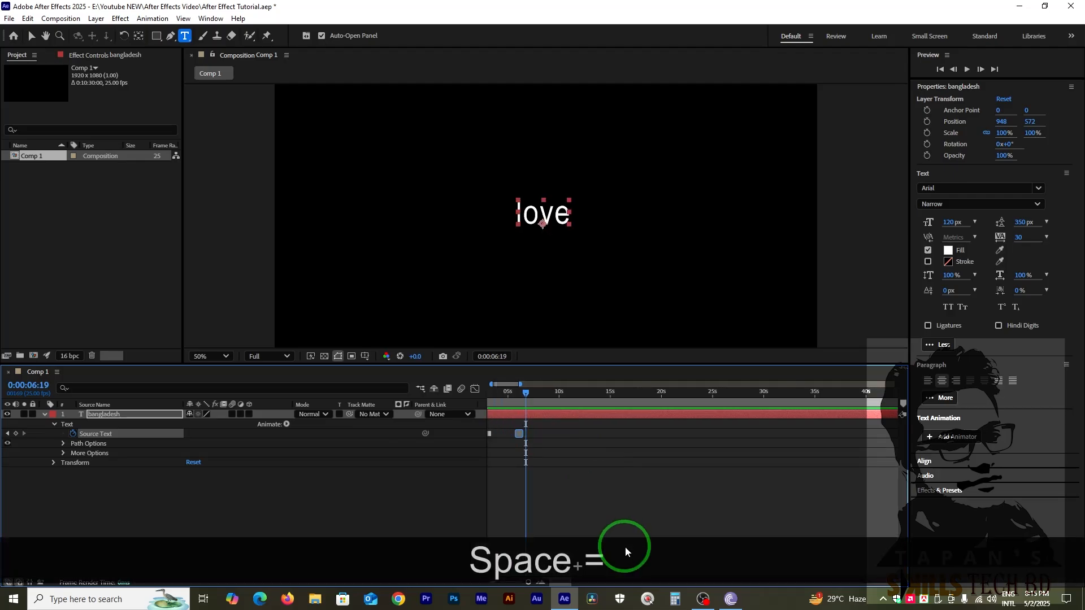
left_click_drag(559, 584, 554, 586)
left_click(521, 471)
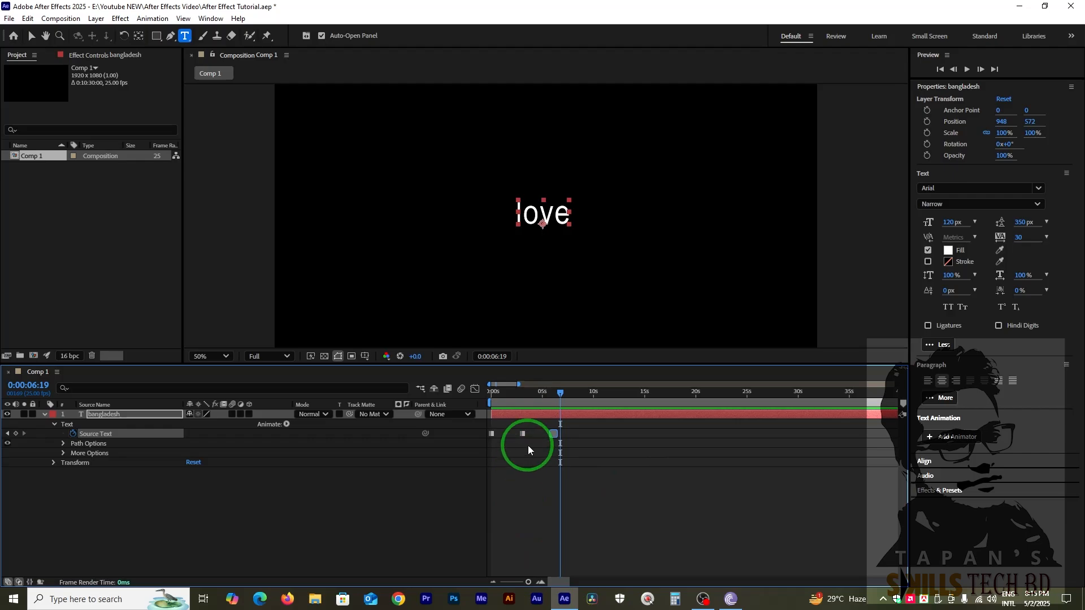
mouse_move(523, 435)
left_mouse_down()
mouse_move(503, 436)
mouse_move(553, 436)
mouse_move(515, 438)
left_mouse_up()
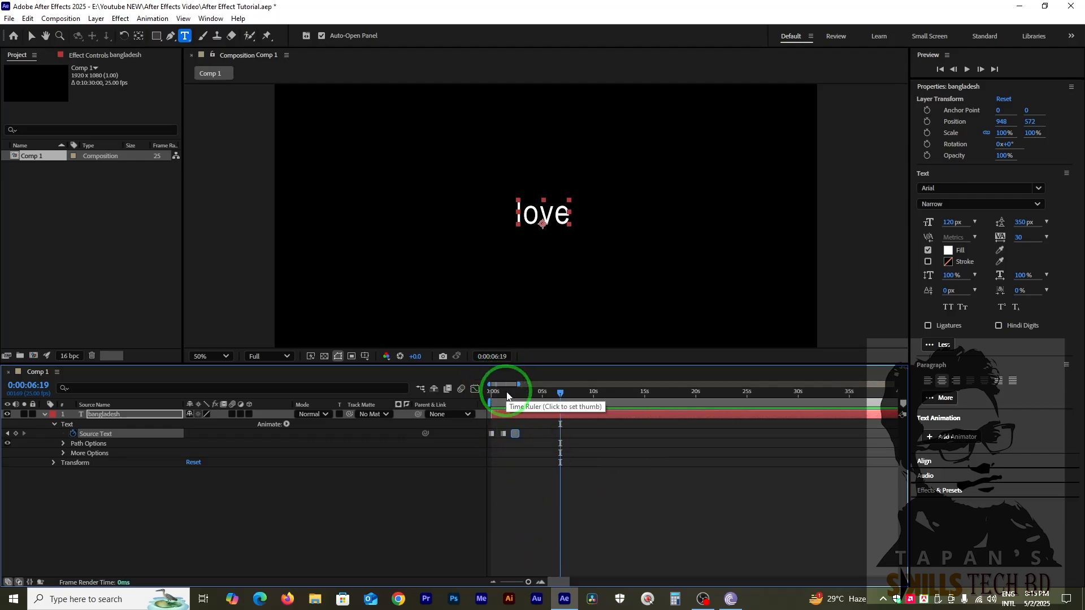
Play the retimed word changes from 0:00:00:00 and leave the layer deselected.
left_click_drag(506, 393, 447, 398)
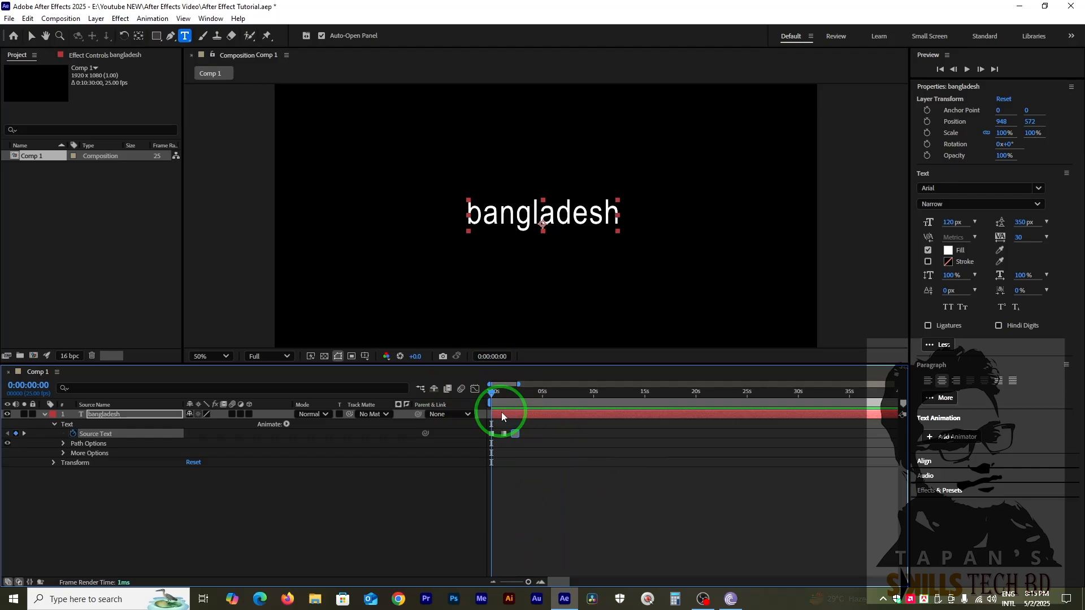
key("space")
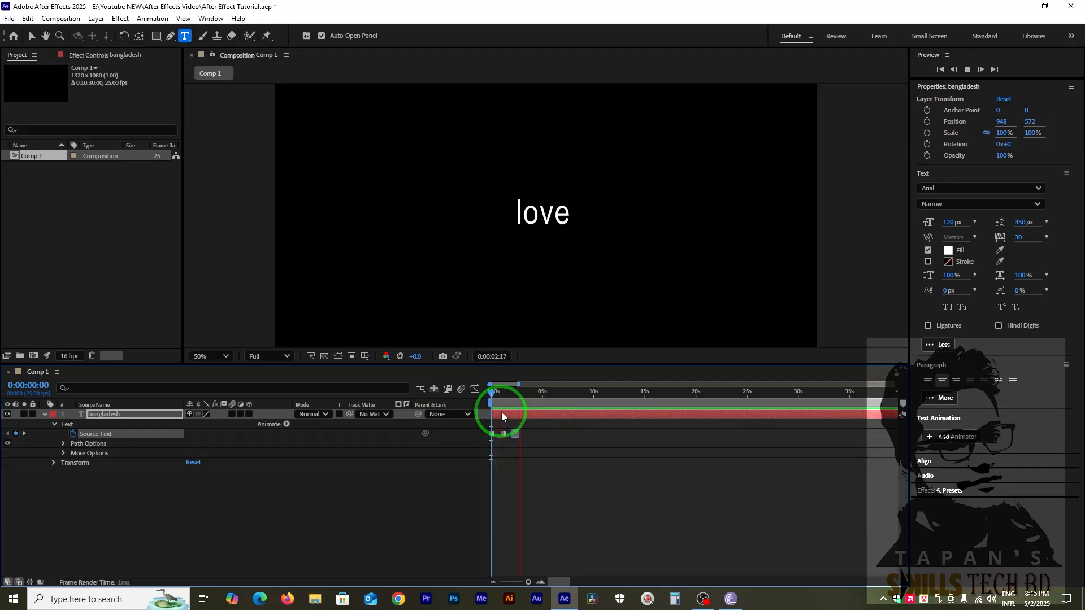
key("space")
right_click(501, 412)
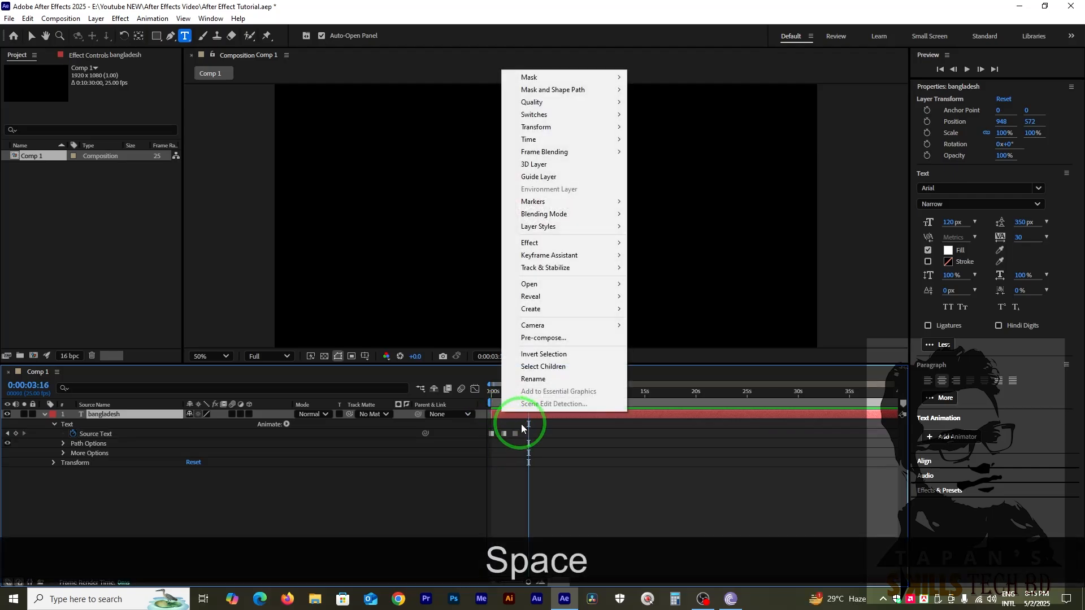
left_click(538, 447)
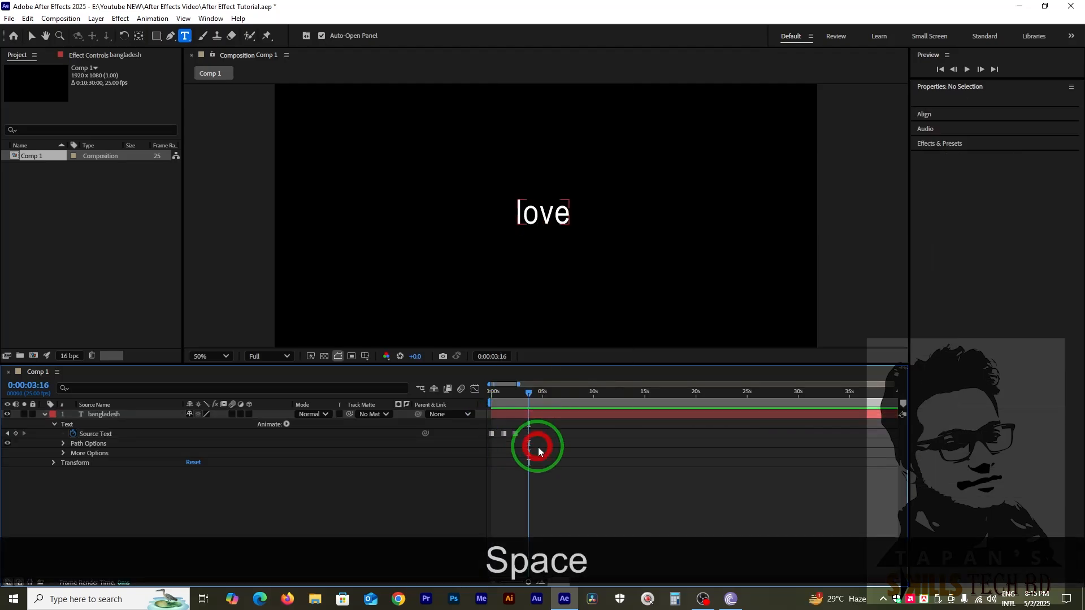
Expand the text layer's Path Options and More Options groups and review their settings, including the available Path choices.
left_click(63, 444)
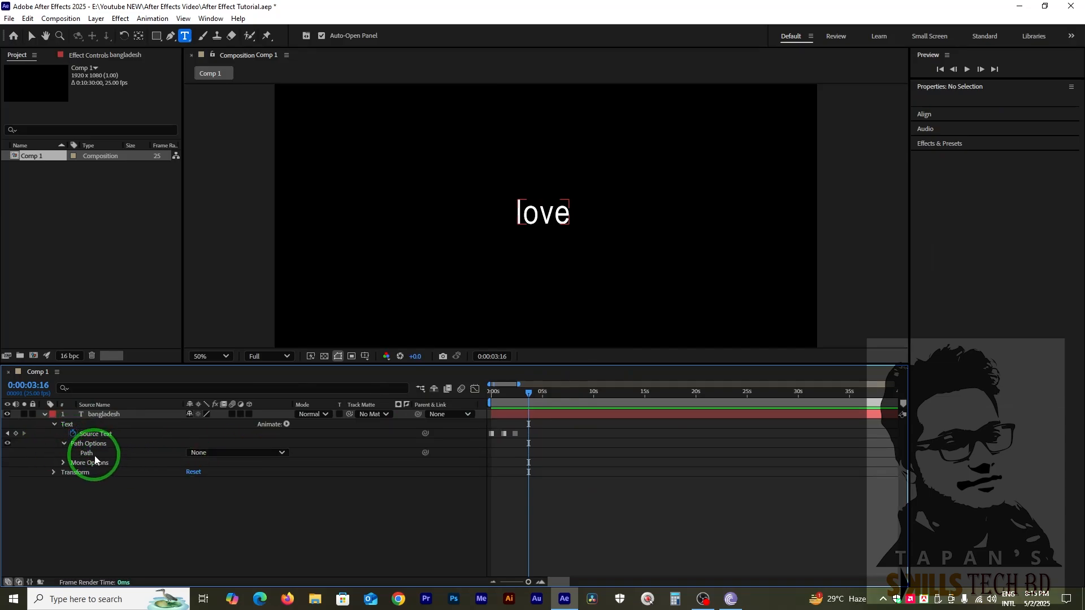
left_click(259, 452)
left_click(270, 517)
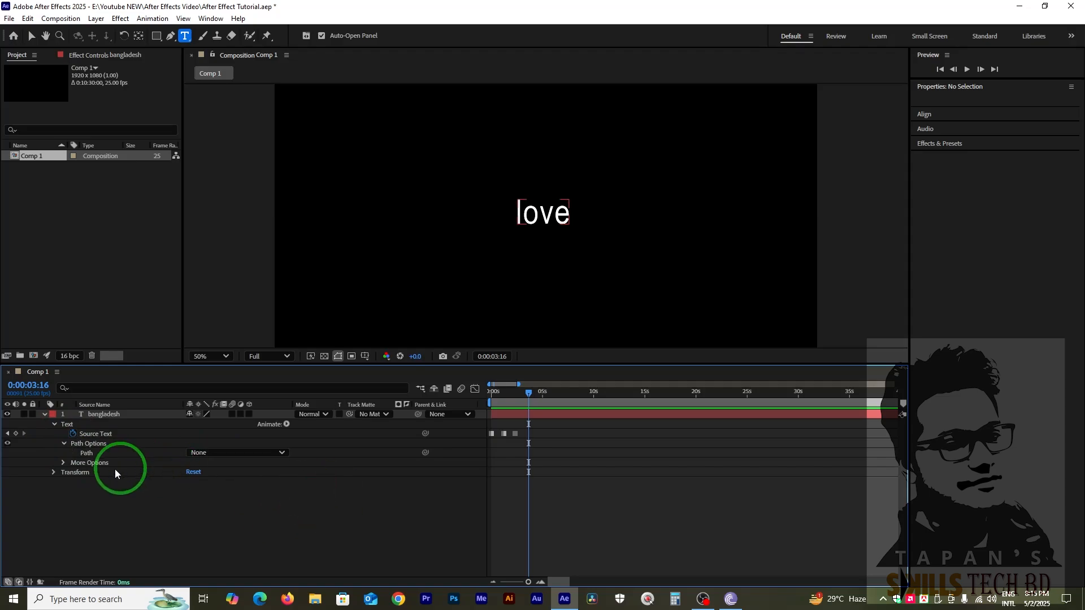
left_click(63, 463)
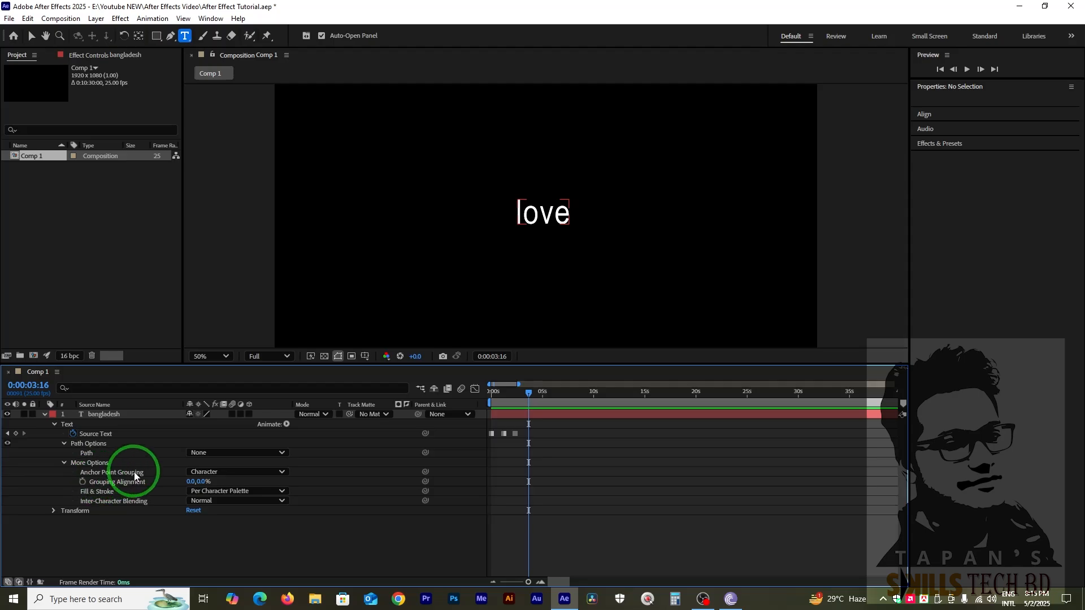
left_click(108, 496)
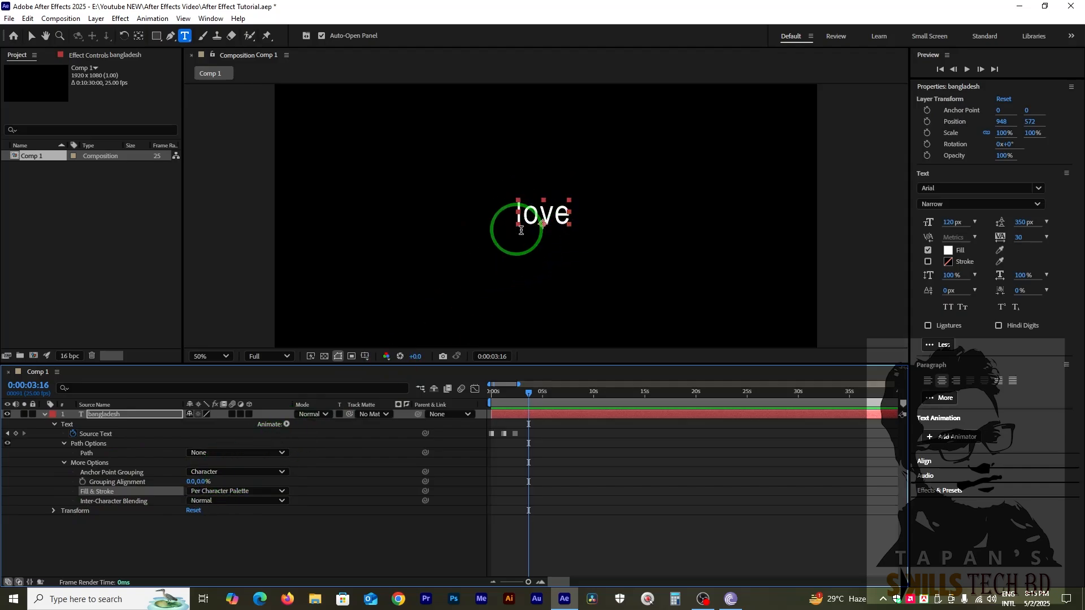
left_click(234, 481)
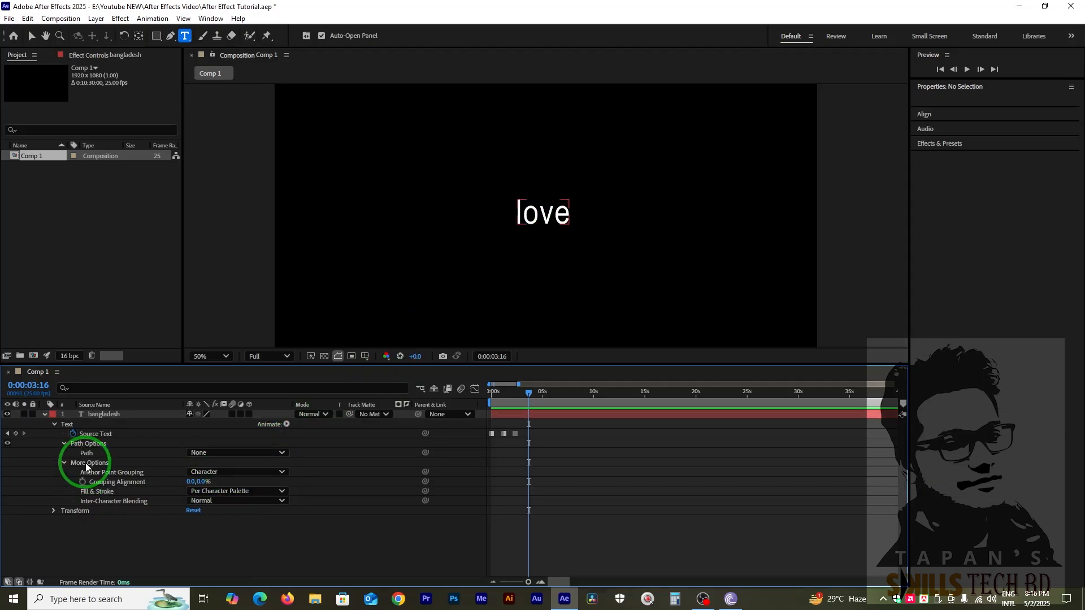
left_click(87, 465)
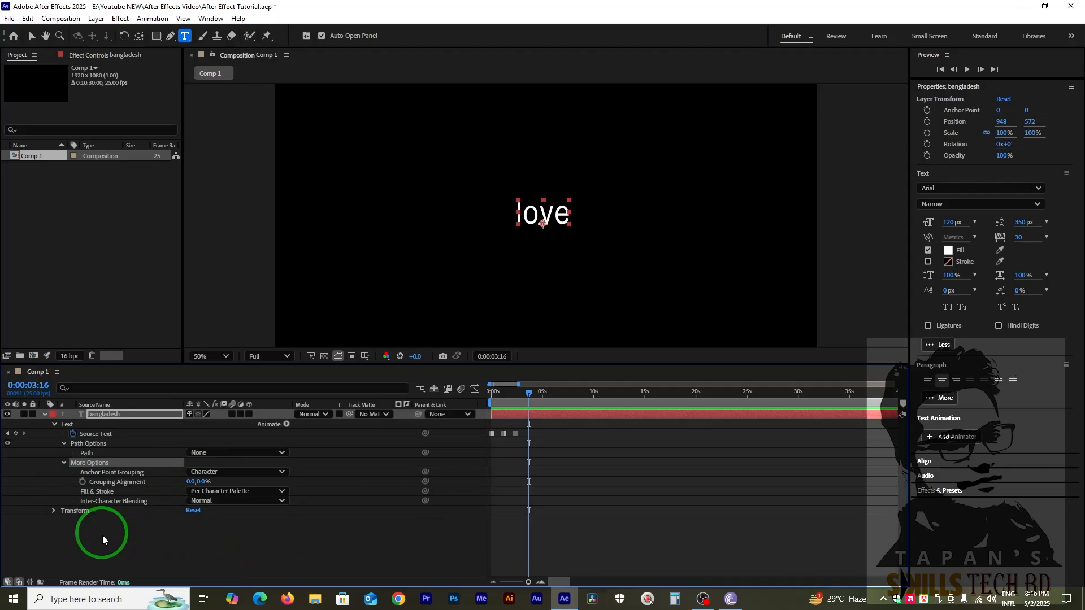
Try Word as the text's Anchor Point Grouping and restore it to Character.
left_click(228, 473)
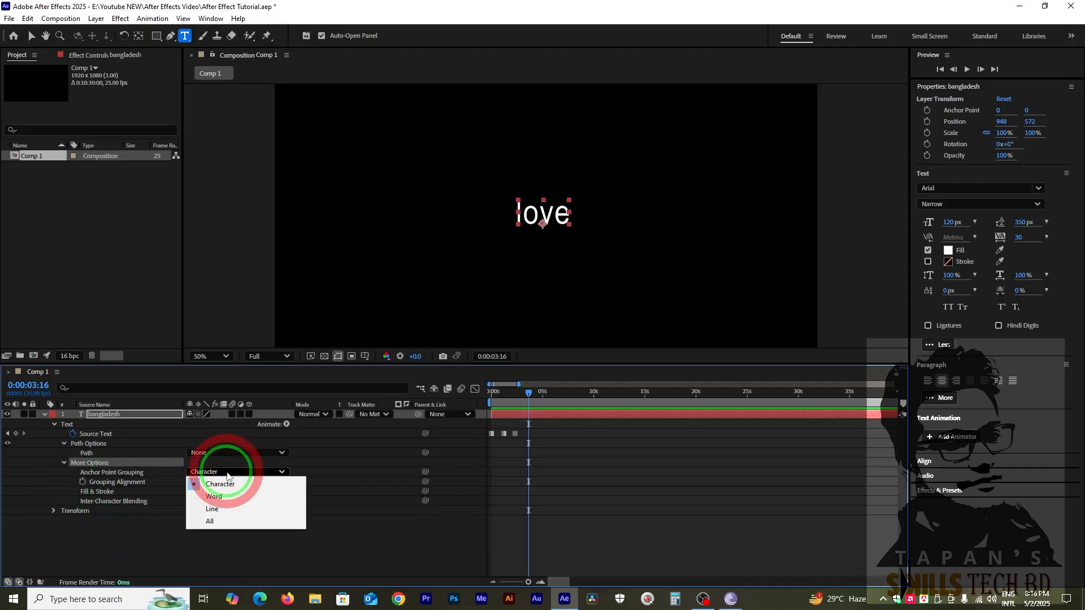
left_click(218, 496)
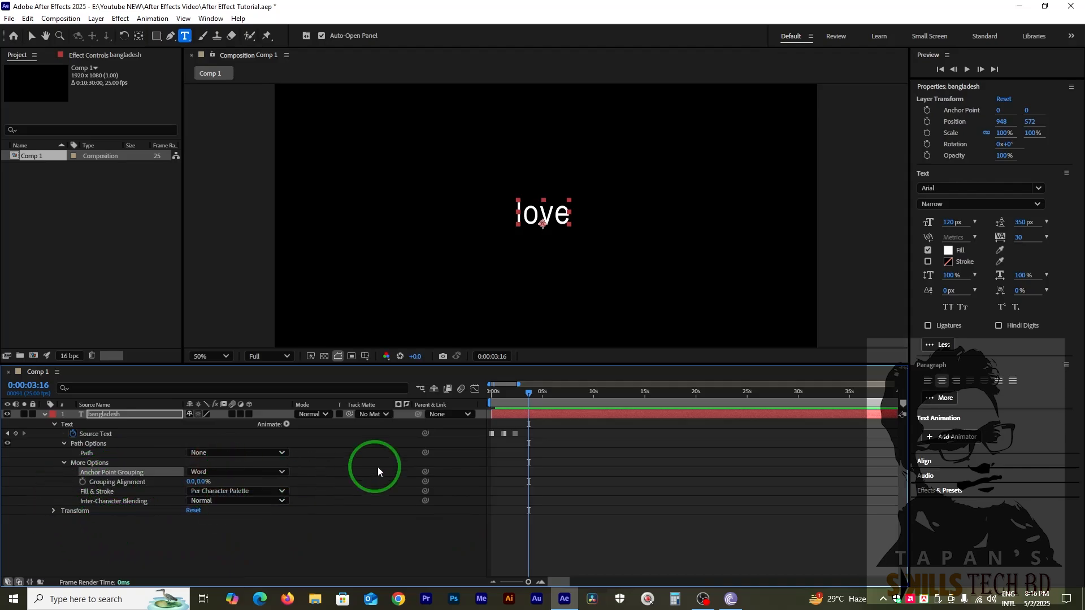
left_click(215, 471)
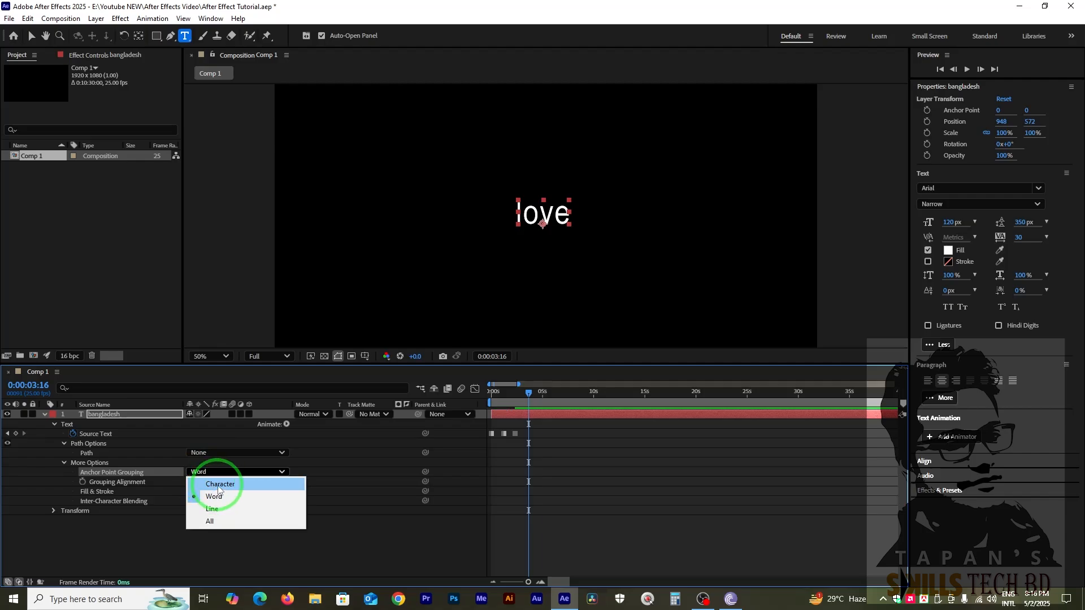
left_click(219, 484)
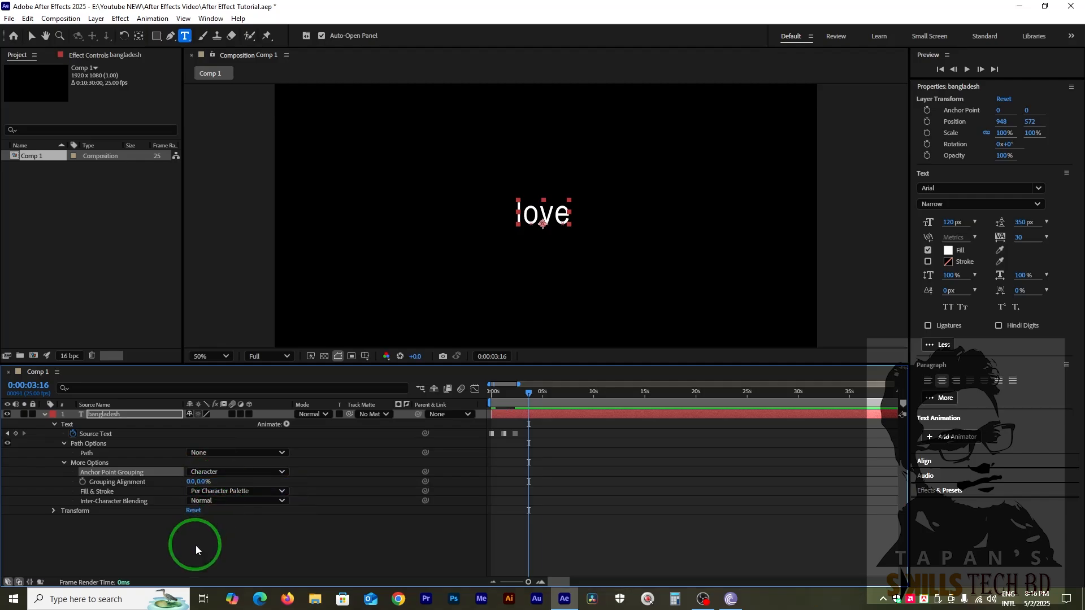
right_click(92, 546)
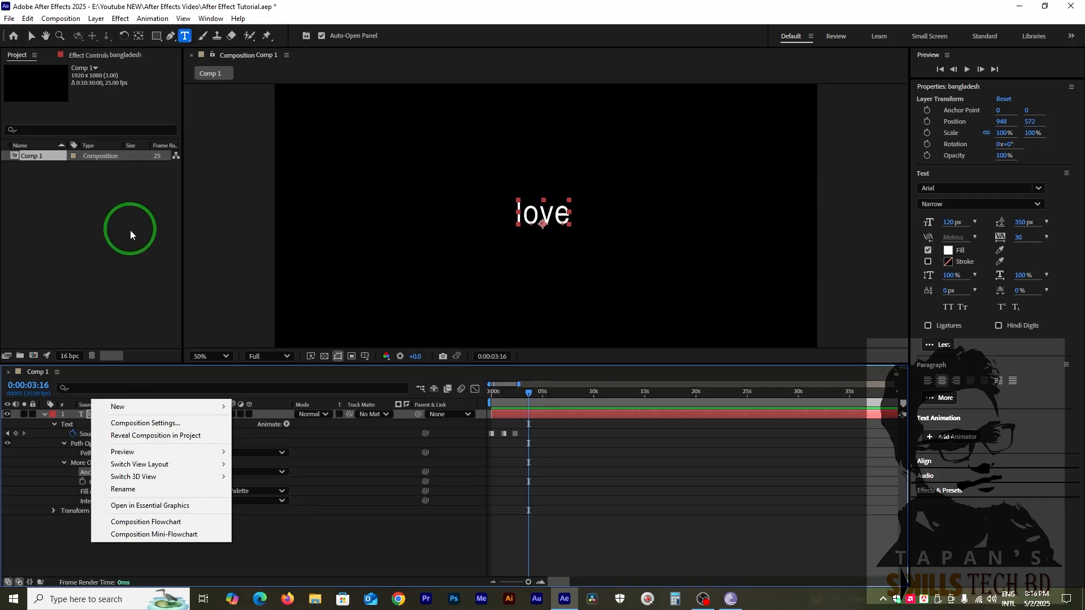
left_click(115, 330)
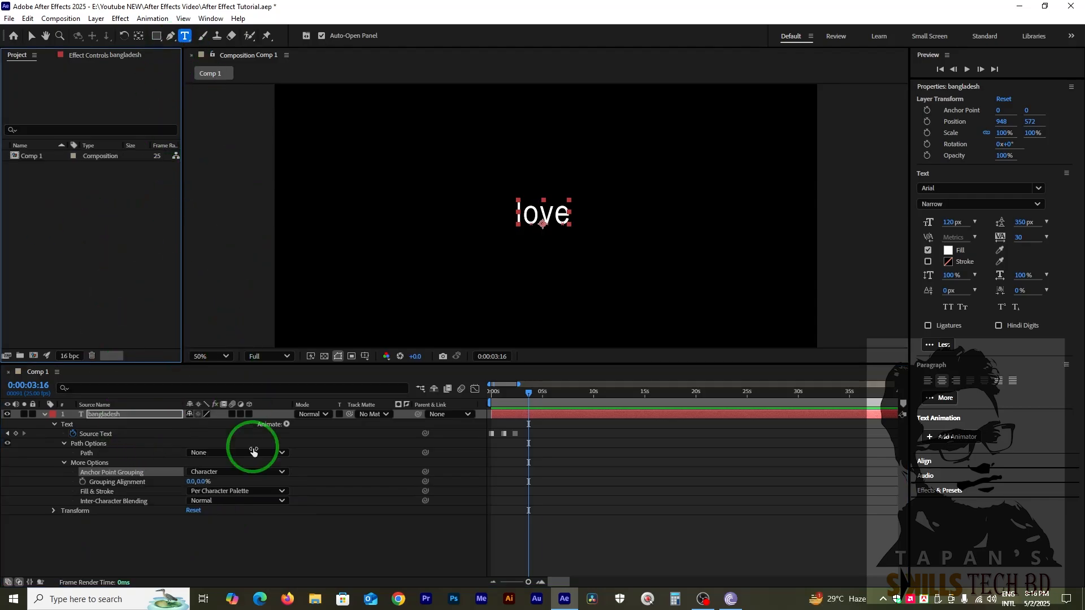
left_click(228, 453)
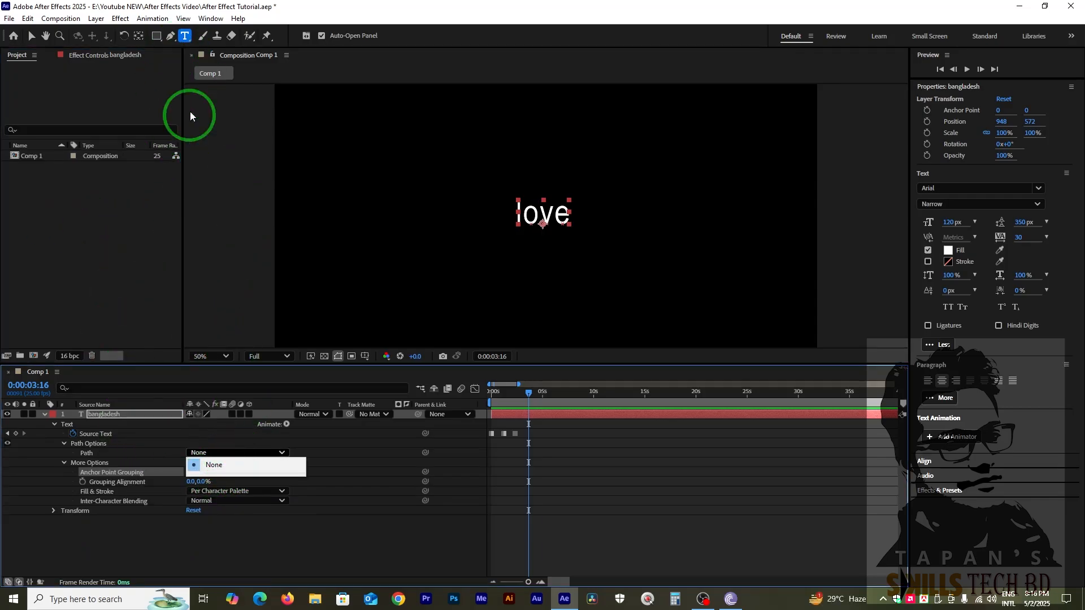
Draw an open, looping mask path on the text layer with the Pen tool, running from lower left to beyond the frame's right edge.
left_click(170, 35)
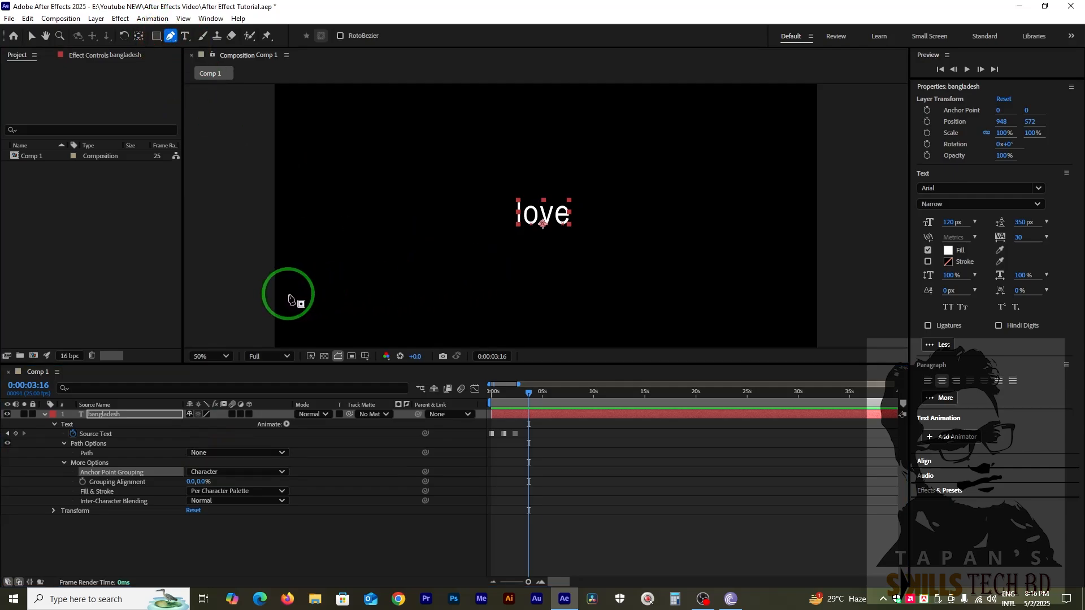
left_click(283, 299)
left_click(492, 244)
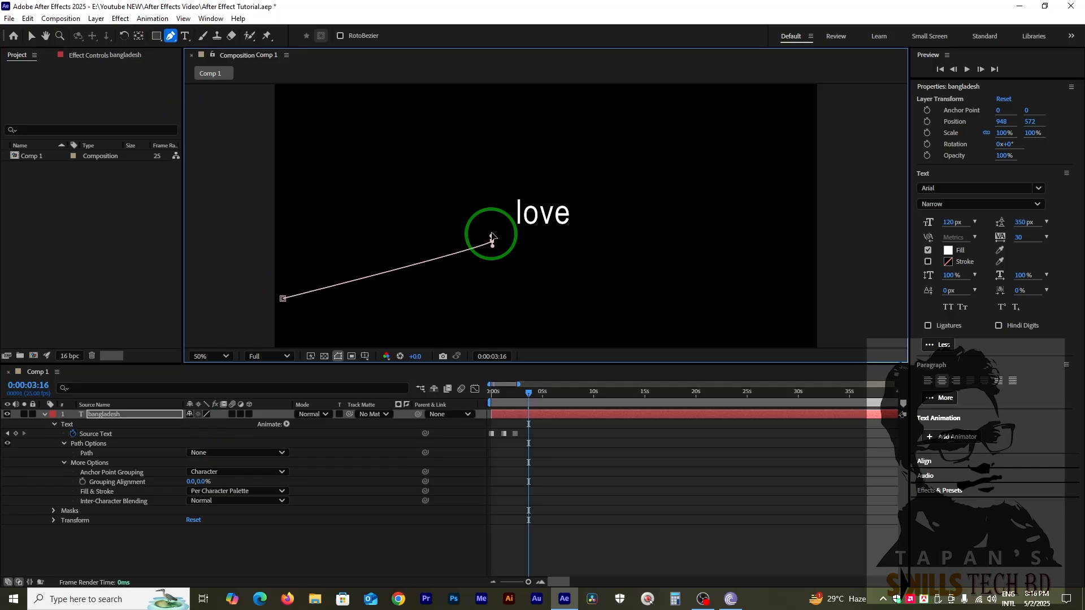
left_click_drag(492, 238, 491, 216)
left_click_drag(390, 152, 364, 216)
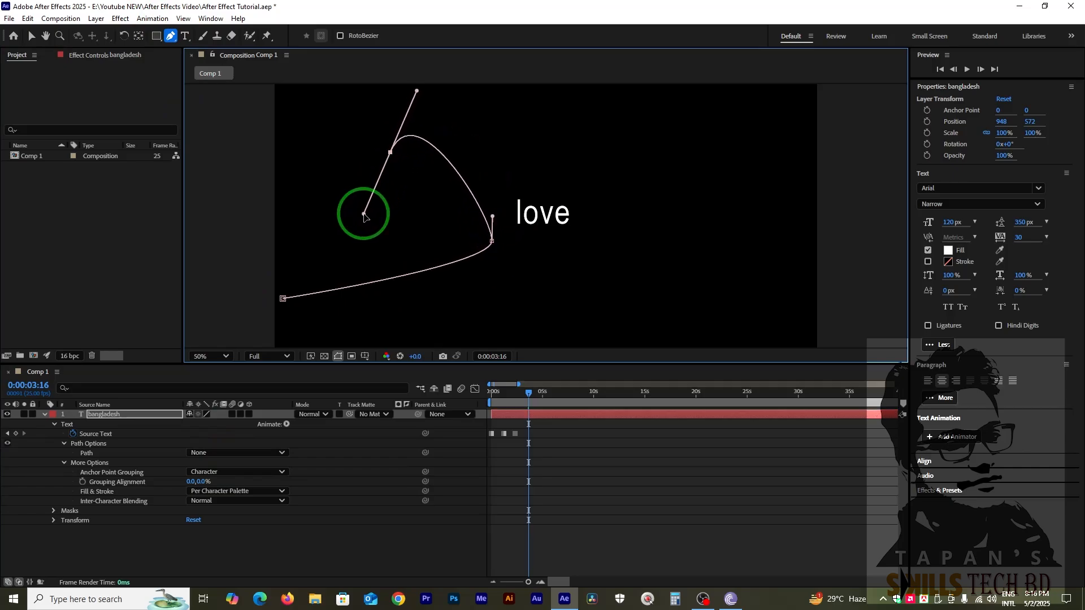
left_click_drag(454, 318, 497, 322)
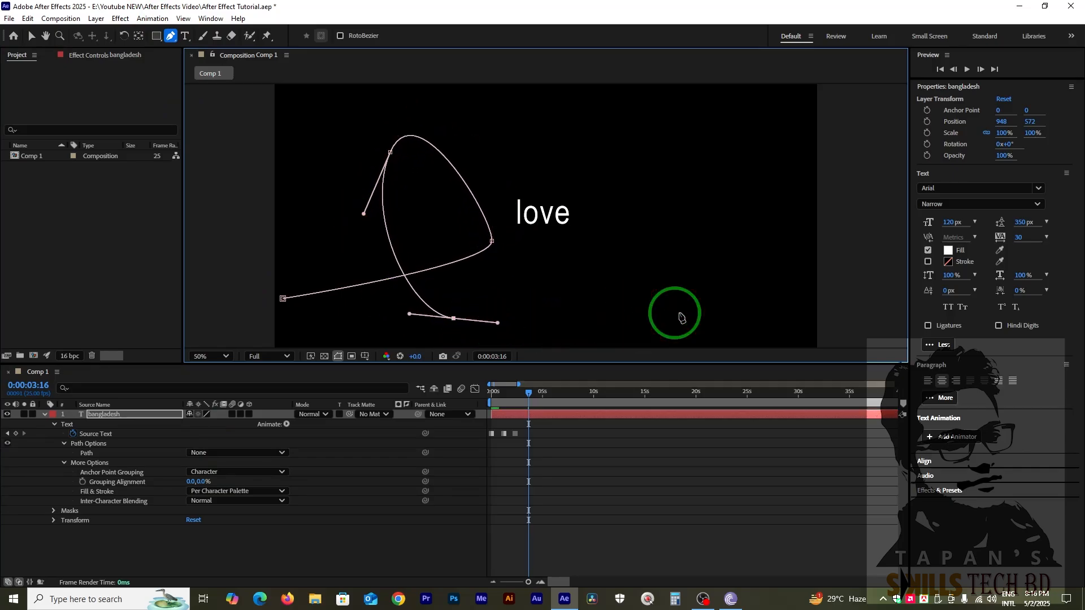
left_click(821, 315)
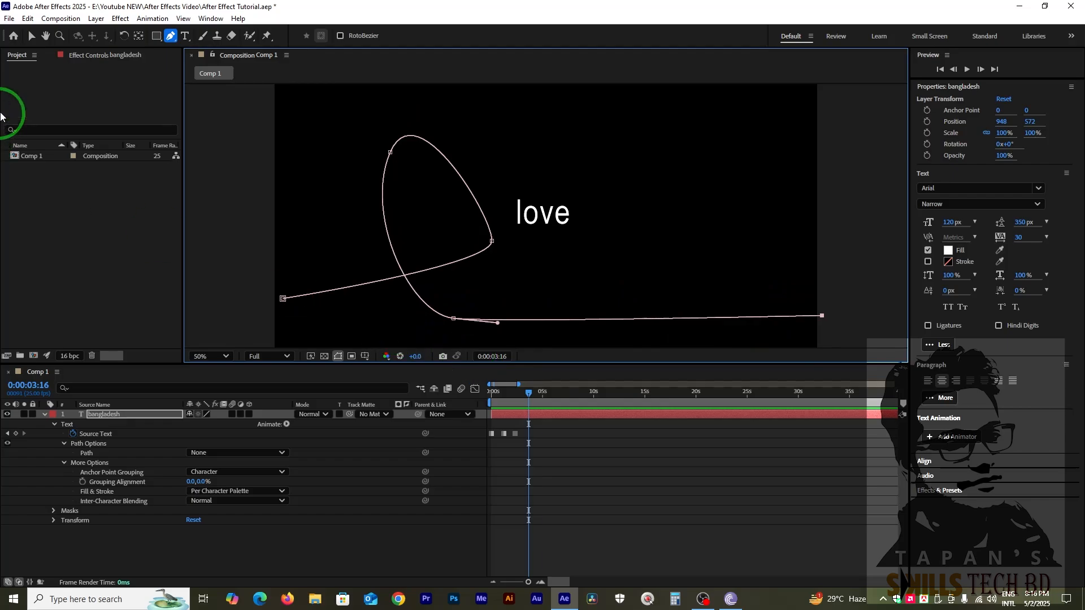
Reshape the loop of the mask path by repositioning its three middle vertices and lengthening the lower handle of the loop's right vertex.
left_click(31, 35)
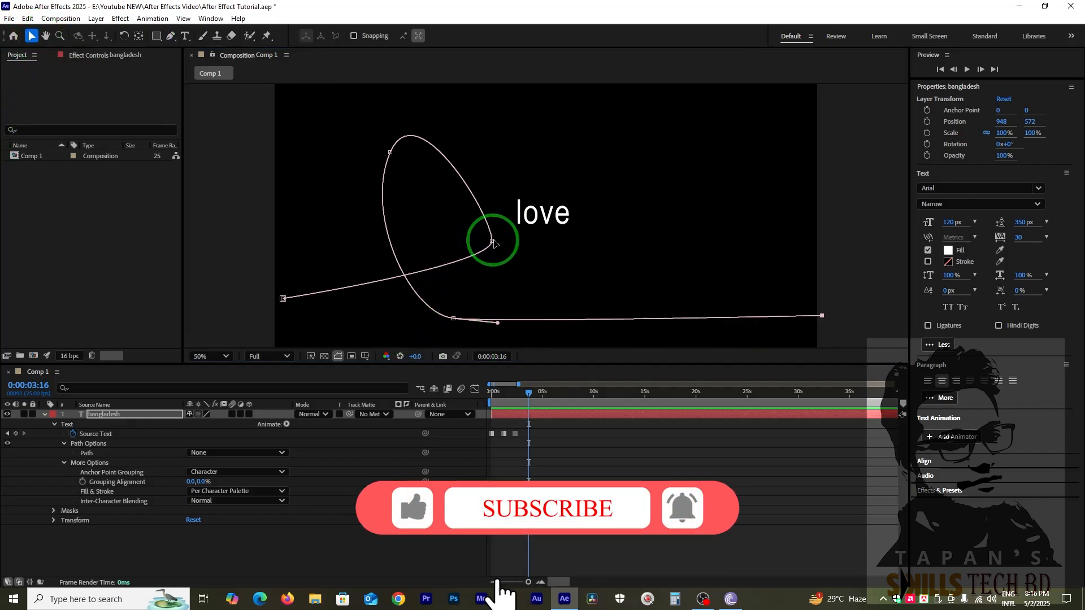
left_click_drag(494, 243, 533, 167)
left_click_drag(389, 152, 417, 154)
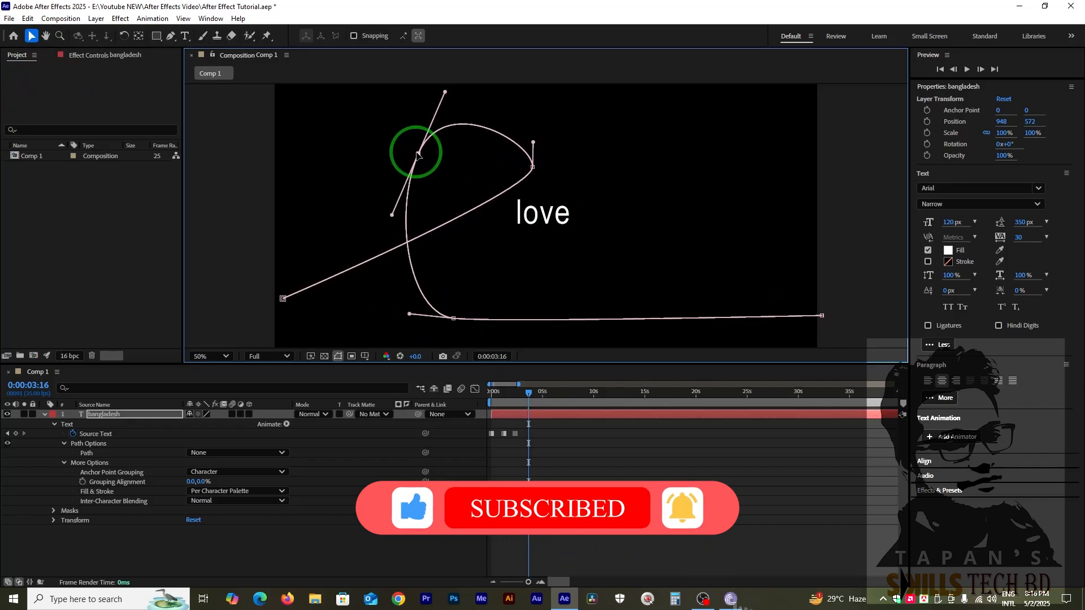
left_click_drag(454, 318, 511, 261)
left_click(532, 167)
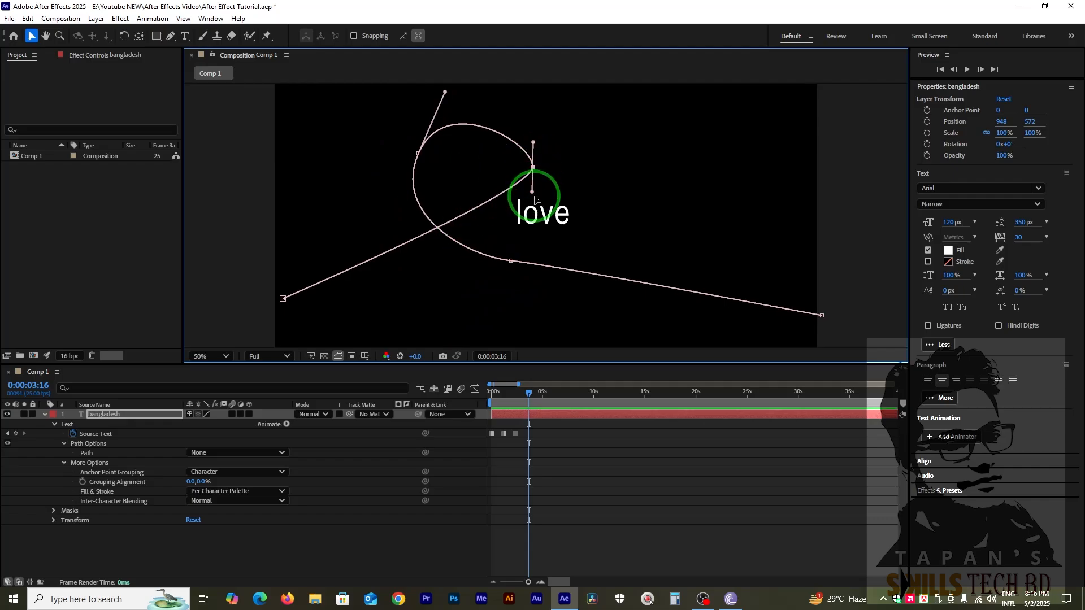
left_click_drag(533, 195, 535, 257)
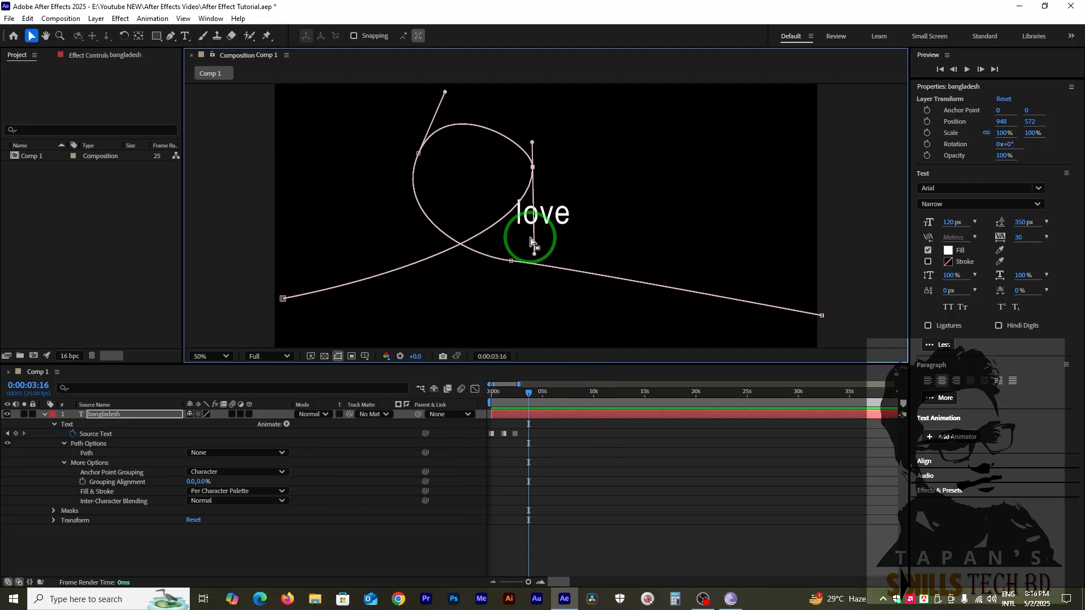
Expand the layer's Masks group and set the text's Path option to Mask 1.
left_click(53, 510)
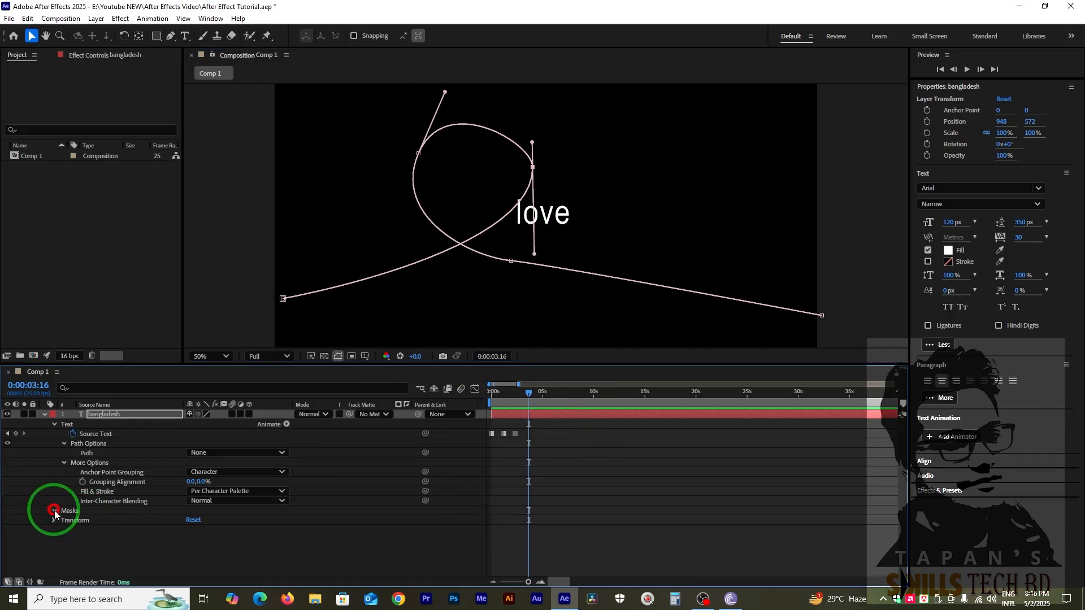
left_click(210, 453)
left_click(217, 481)
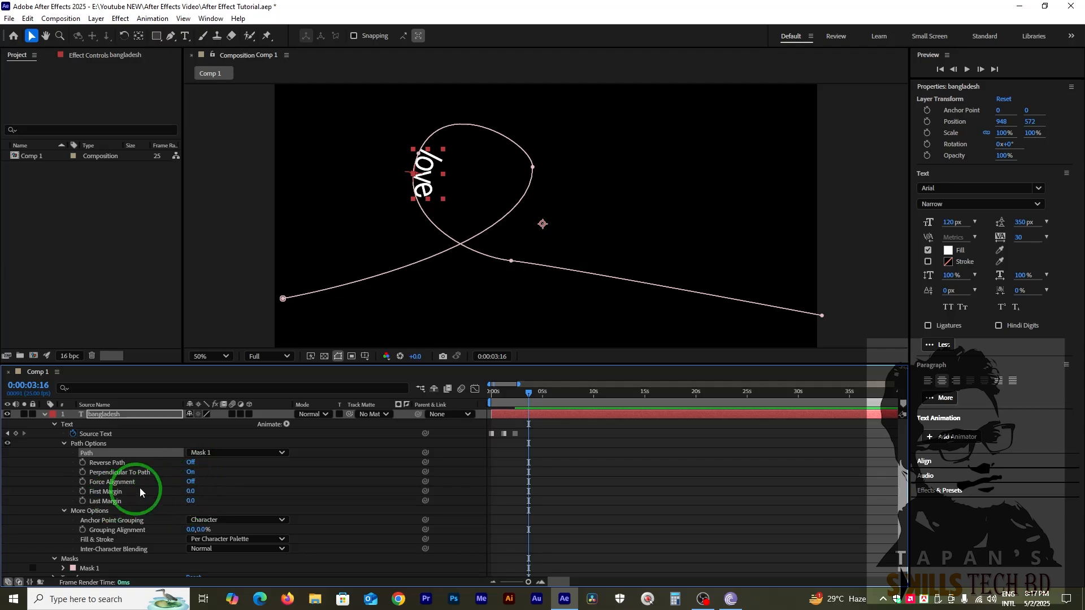
Try toggling Reverse Path and Perpendicular To Path for the text, restoring them to Off and On respectively.
left_click(192, 462)
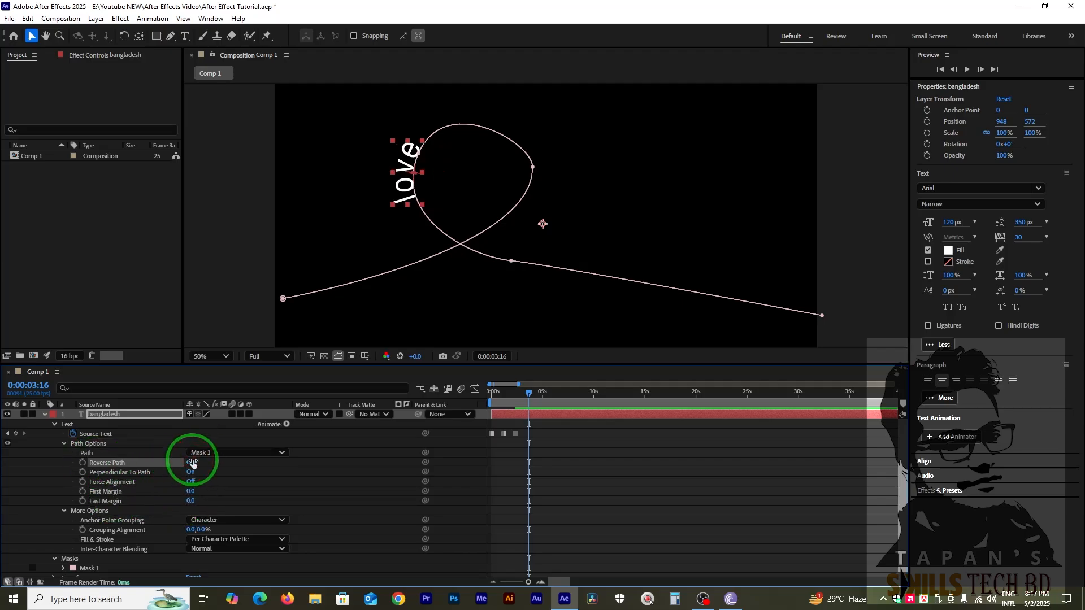
left_click(189, 464)
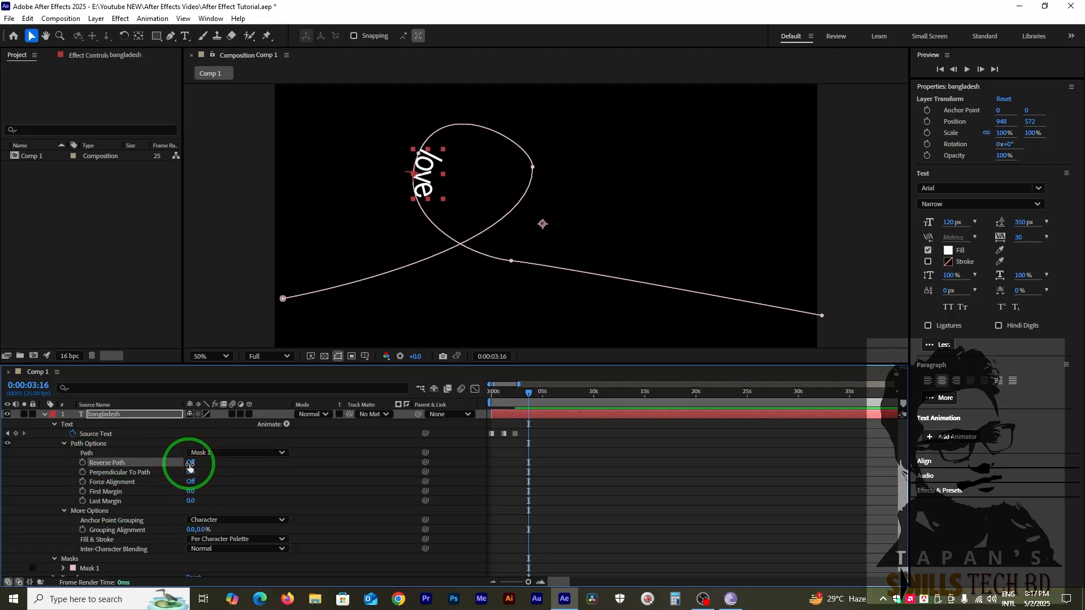
left_click(189, 464)
left_click(189, 464)
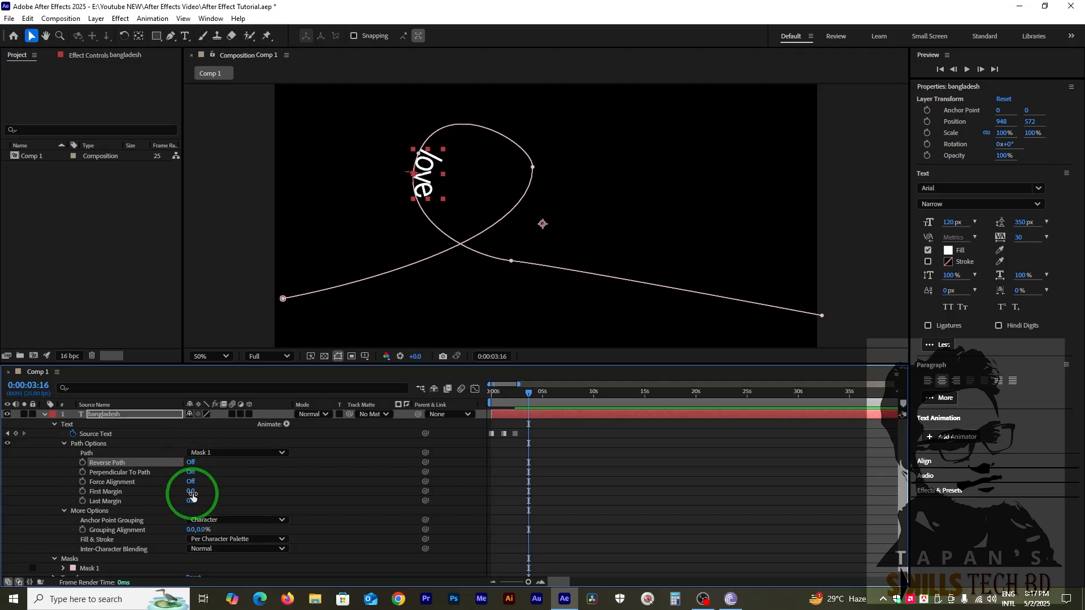
left_click(190, 474)
left_click(190, 473)
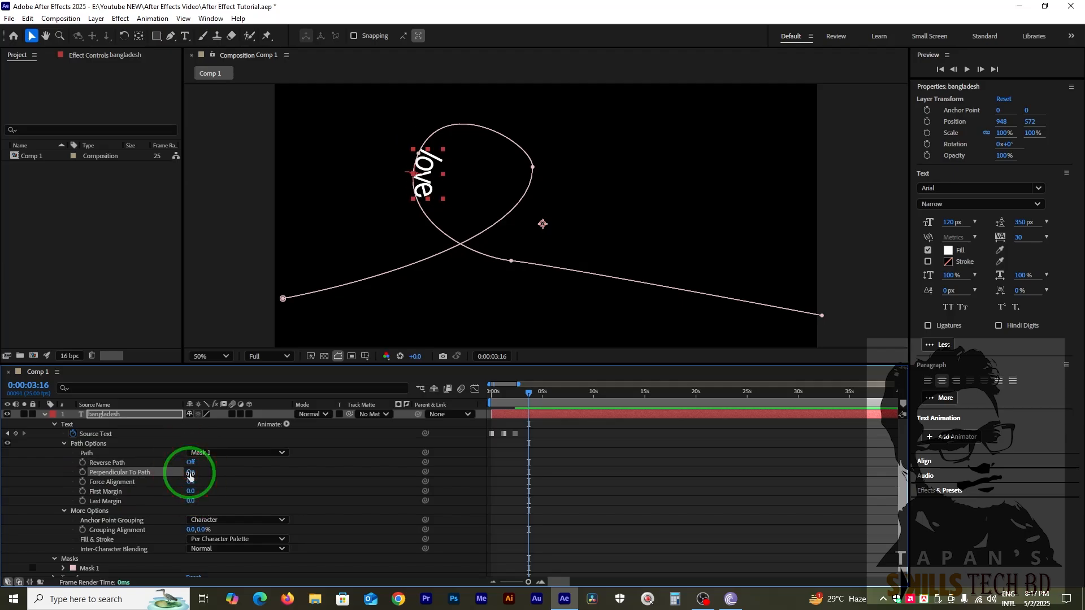
Set the text path's First Margin to 49.
left_click(213, 499)
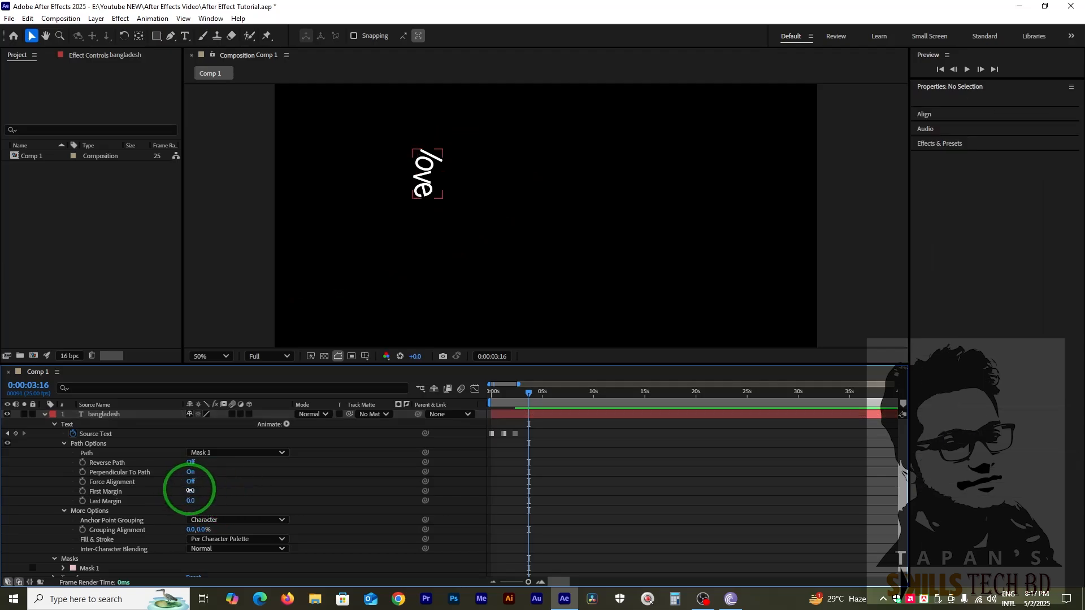
left_click_drag(190, 491, 230, 511)
left_click(533, 302)
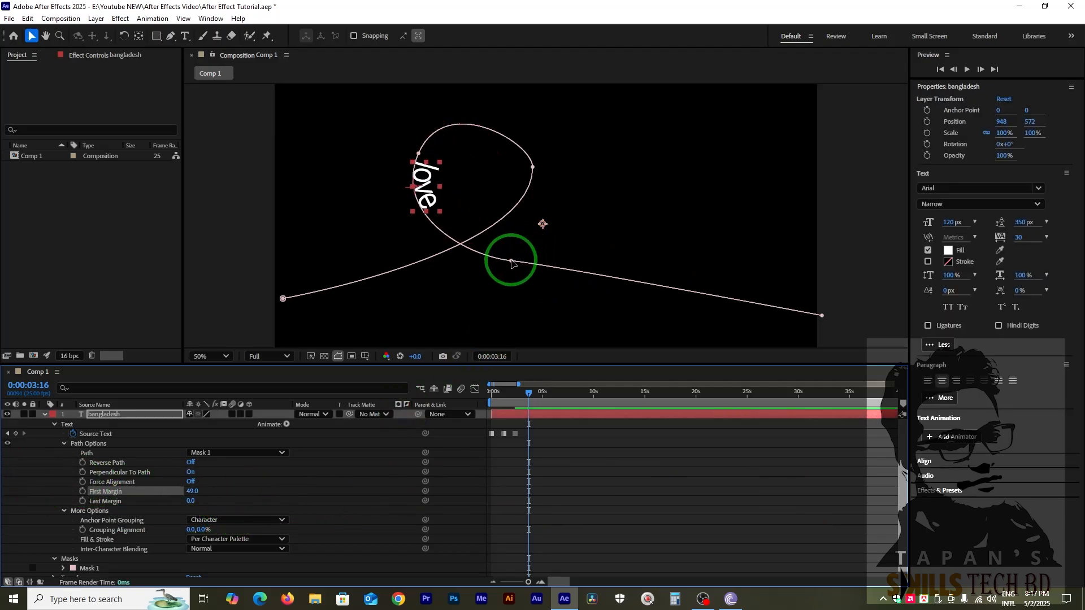
Move the mask vertex after the loop farther right and lengthen its handles into a smooth wave toward the path's end.
left_click_drag(512, 263, 484, 279)
left_click(532, 261)
left_click(703, 236)
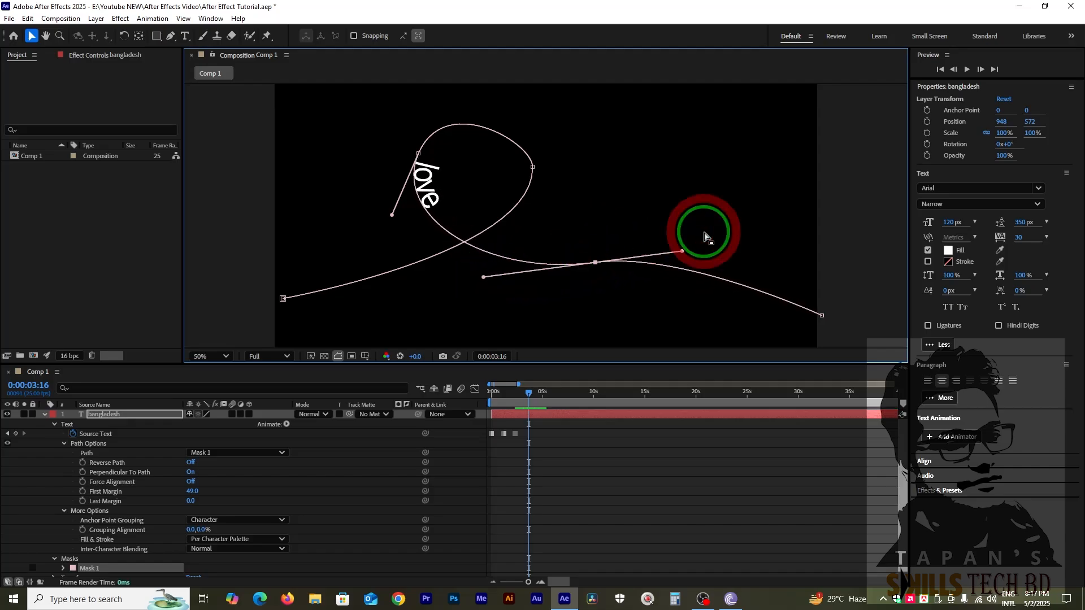
left_click_drag(682, 250, 751, 250)
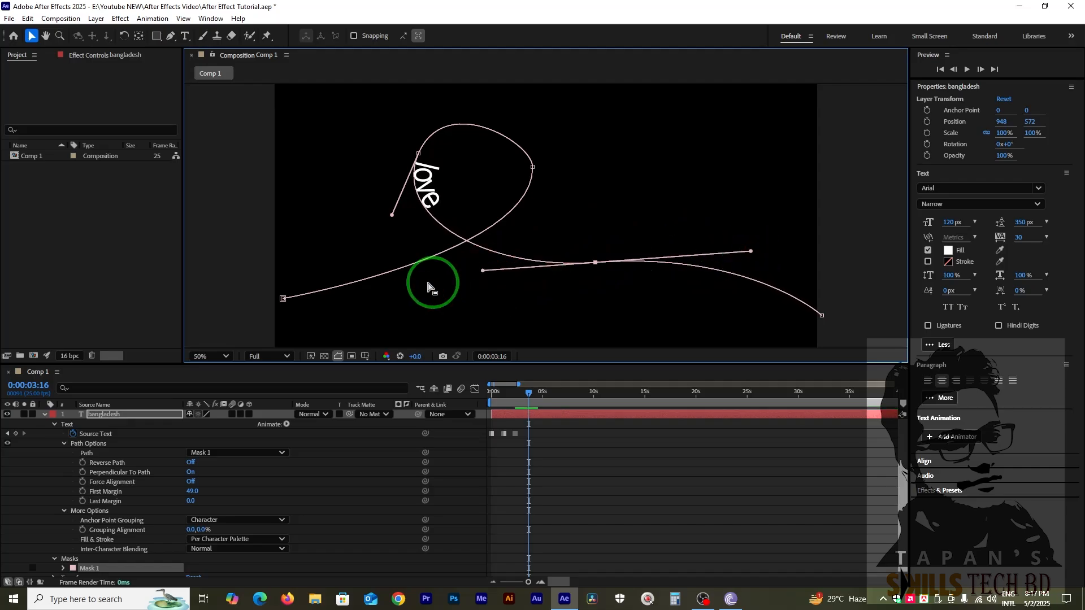
Round out the mask path's loop by extending the right vertex's lower handle and adjusting the left vertex's upper handle.
left_click(532, 168)
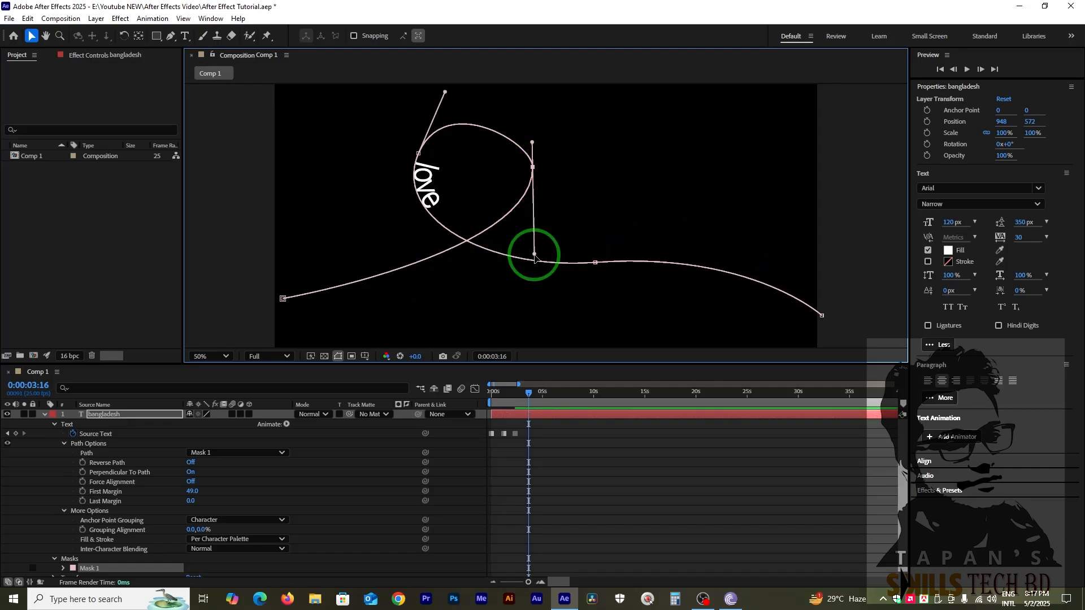
left_click_drag(535, 257, 532, 296)
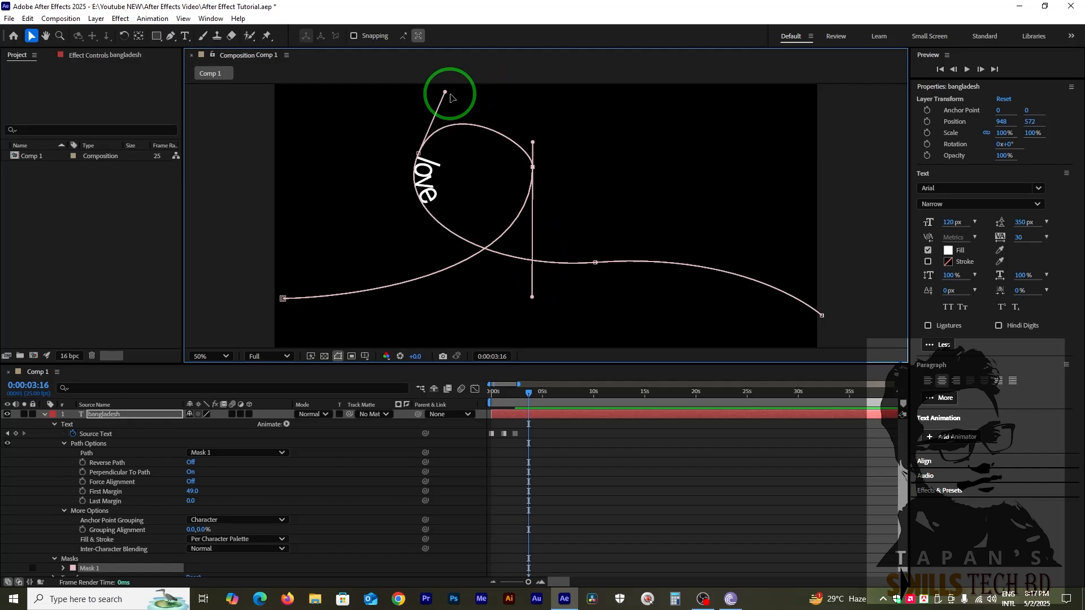
mouse_move(451, 98)
left_mouse_down()
mouse_move(469, 80)
mouse_move(464, 112)
left_mouse_up()
scroll(545, 211, "down", 3)
scroll(546, 211, "up", 3)
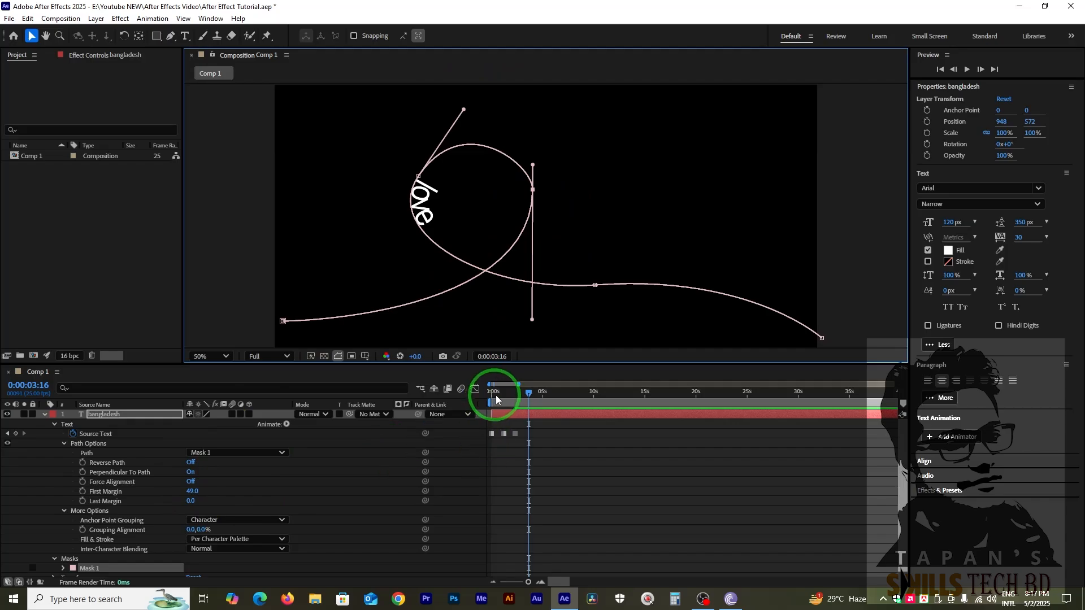
At 0:00:00:00, set the Last Margin to -2022 so the text sits off-frame before the path, and start keyframing it.
left_click_drag(496, 400, 485, 401)
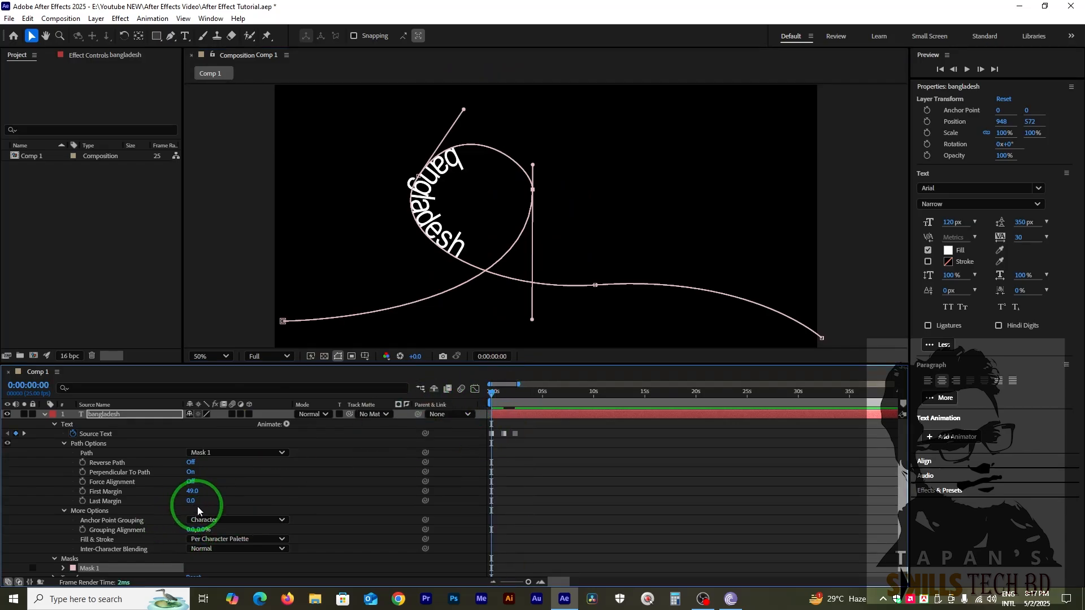
left_click_drag(192, 501, 172, 501)
left_click_drag(2, 502, 26, 499)
left_click_drag(188, 496, 119, 505)
left_click_drag(199, 505, 35, 500)
left_click_drag(198, 501, 159, 504)
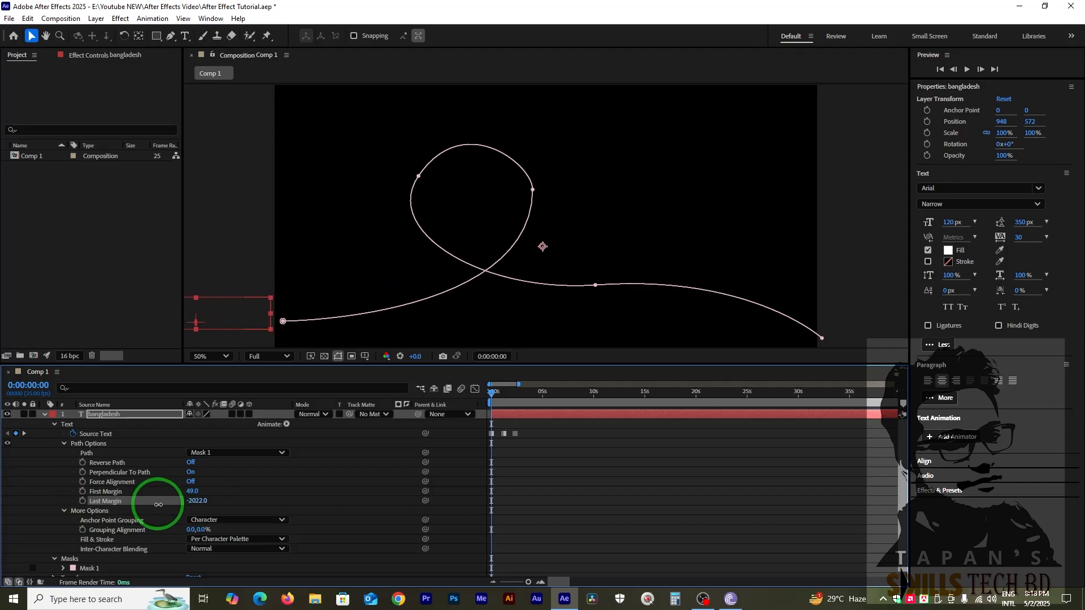
left_click(82, 501)
At 0:00:05:03, set the Last Margin to 1380 to place the text near the path's right end.
left_click_drag(497, 391, 520, 403)
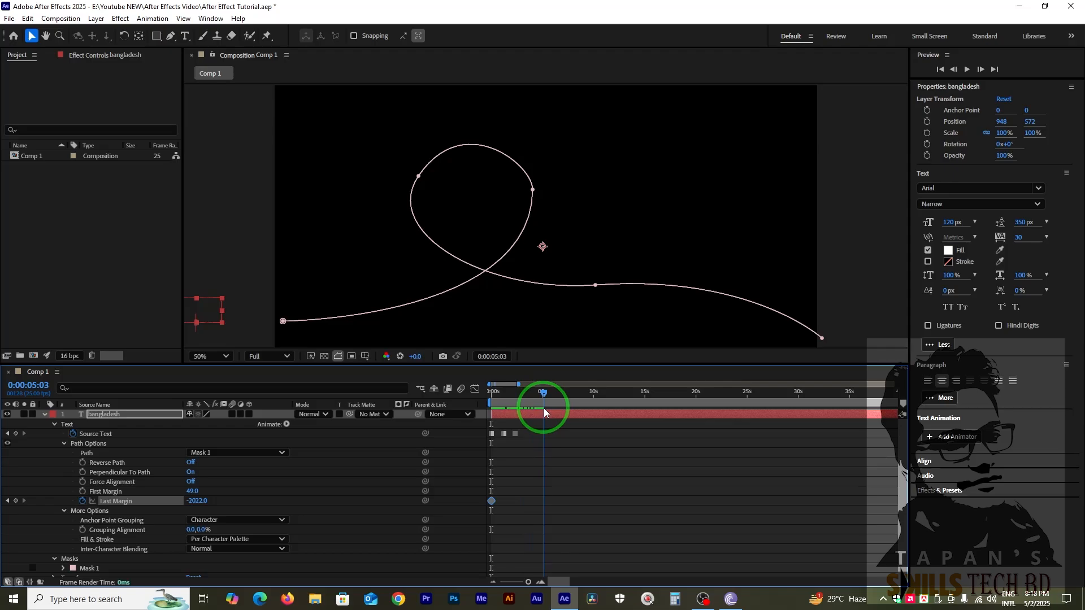
left_click(364, 472)
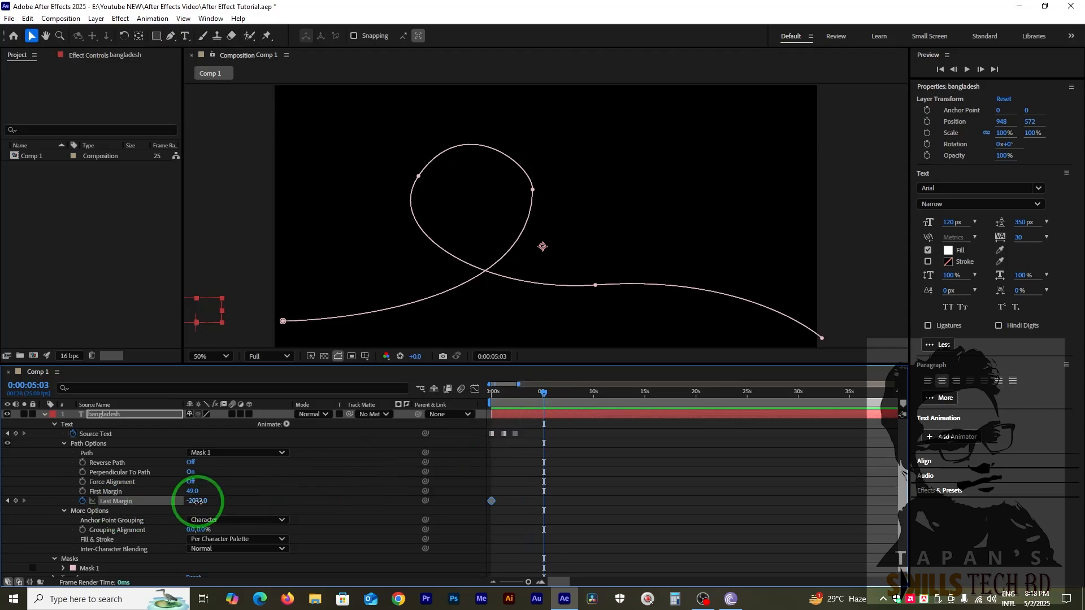
type("0")
key("Return")
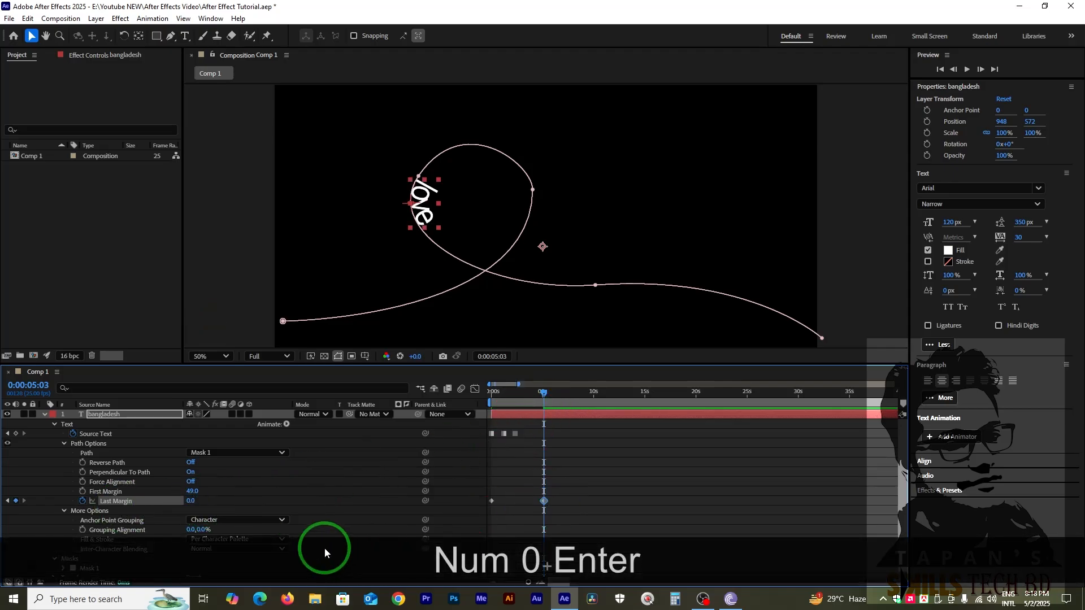
left_click_drag(193, 500, 923, 566)
Apply Easy Ease to both Last Margin keyframes.
left_click(577, 524)
left_click_drag(541, 500, 483, 506)
right_click(491, 501)
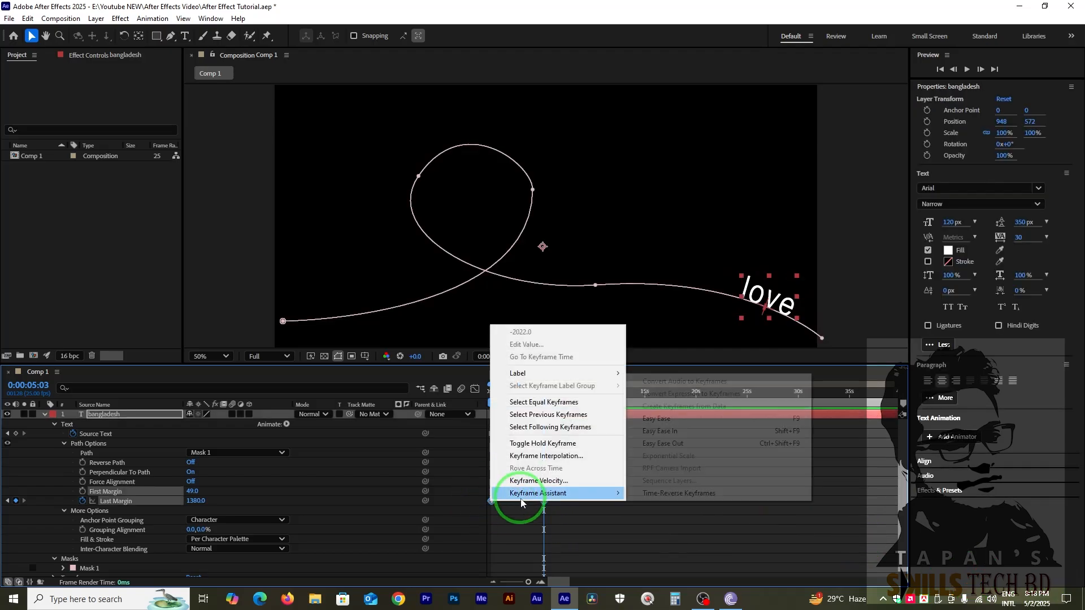
mouse_move(528, 494)
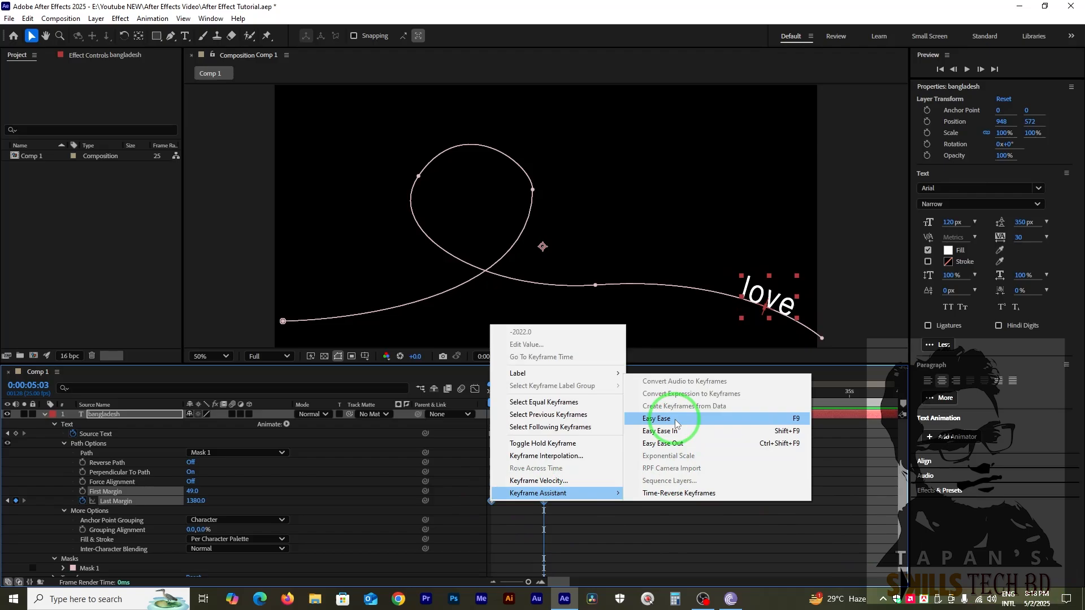
left_click(657, 418)
left_click(635, 430)
Play the text-on-path animation from 0:00:00:00 with the layer deselected.
left_click(520, 434)
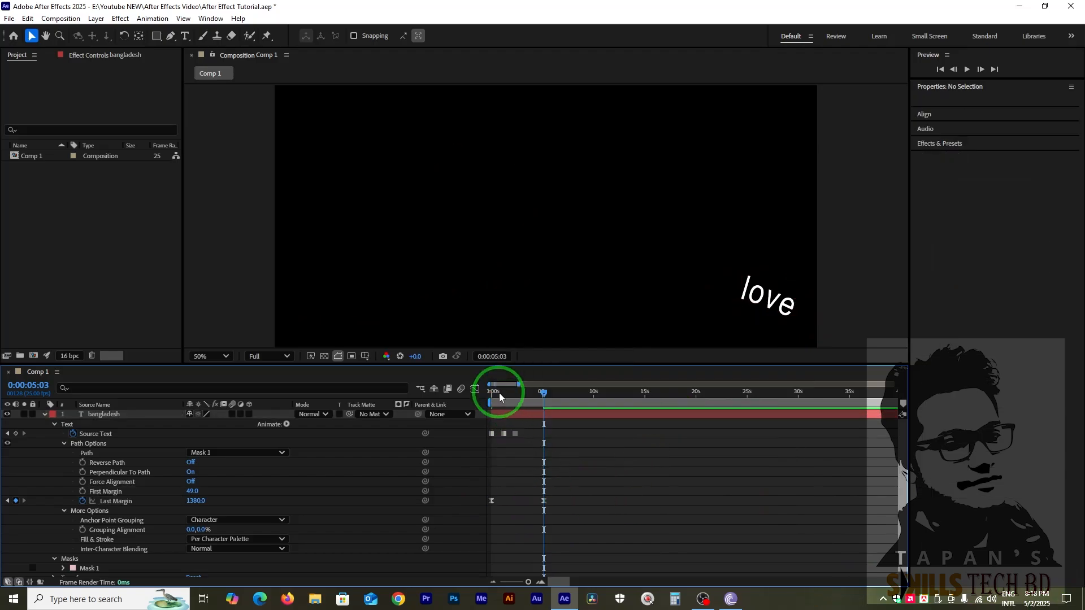
left_click_drag(499, 394, 378, 405)
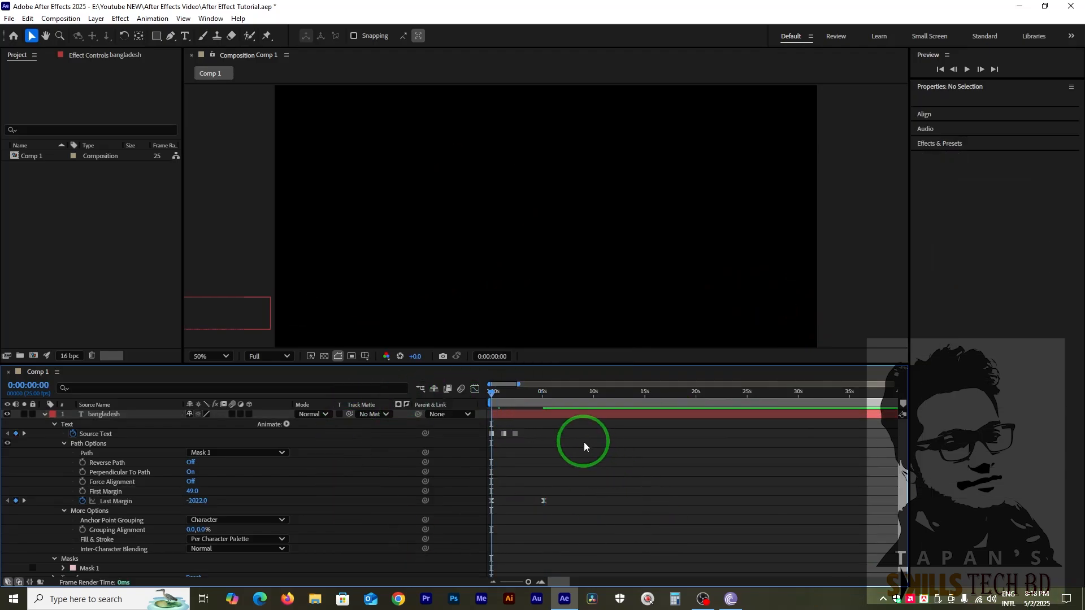
key("space")
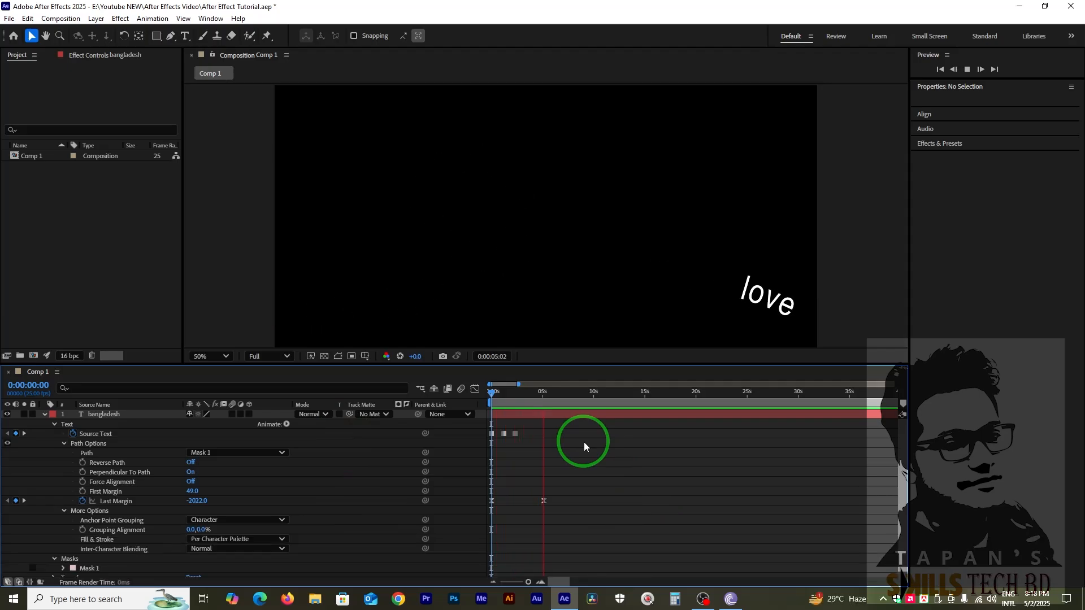
Space out the text changes by moving the second and third Source Text keyframes to about 1.8 and 3.4 seconds.
left_click_drag(496, 396, 503, 426)
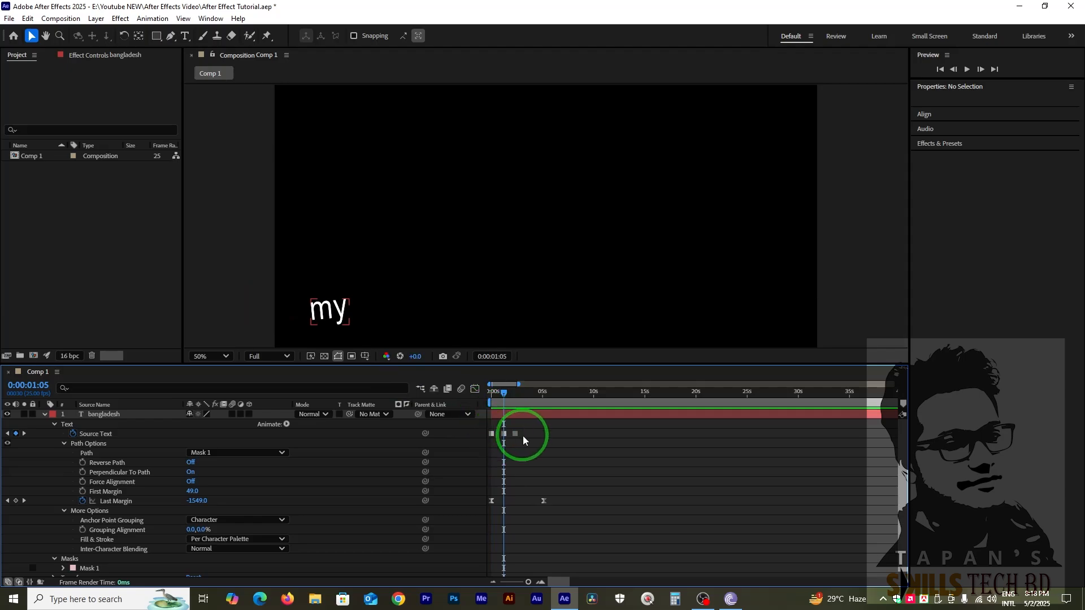
left_click_drag(546, 394, 533, 398)
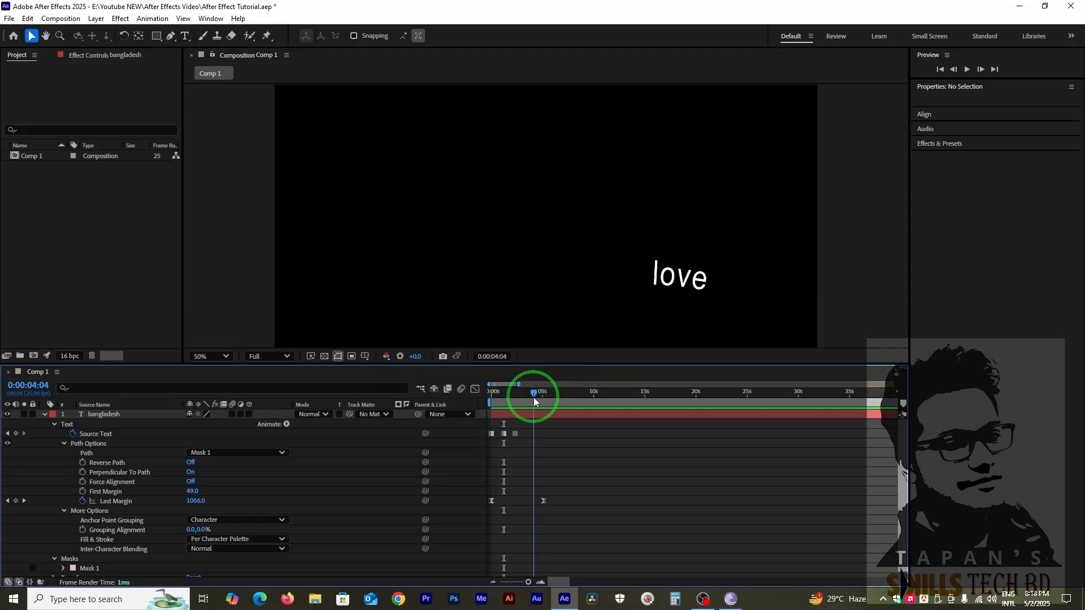
mouse_move(516, 434)
left_mouse_down()
mouse_move(531, 437)
mouse_move(510, 436)
left_mouse_up()
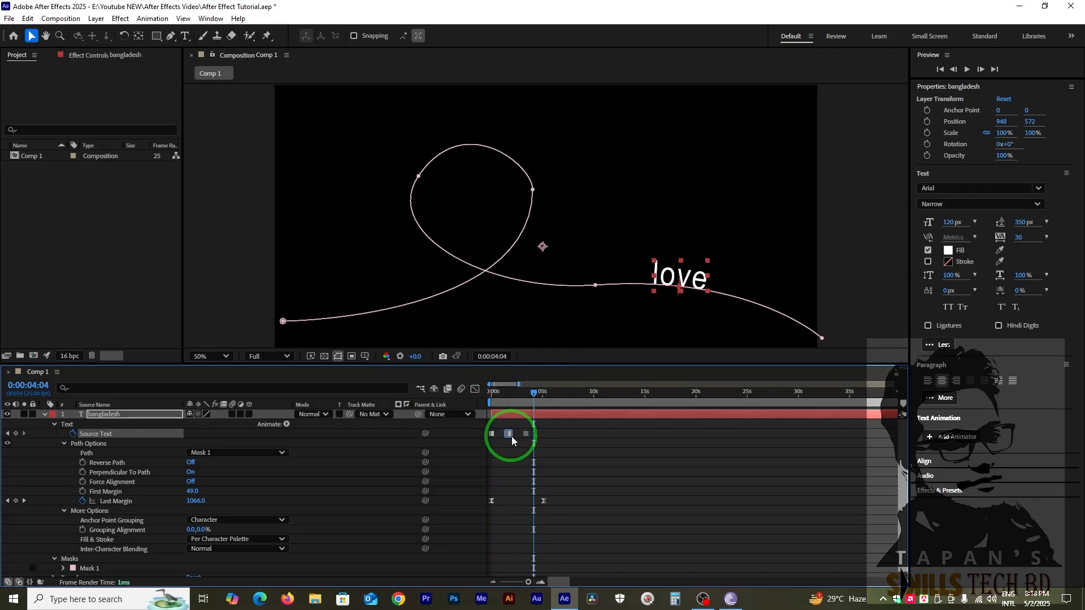
Play the animation from 0:00:00:00 to check the respaced word changes along the path.
key("Home")
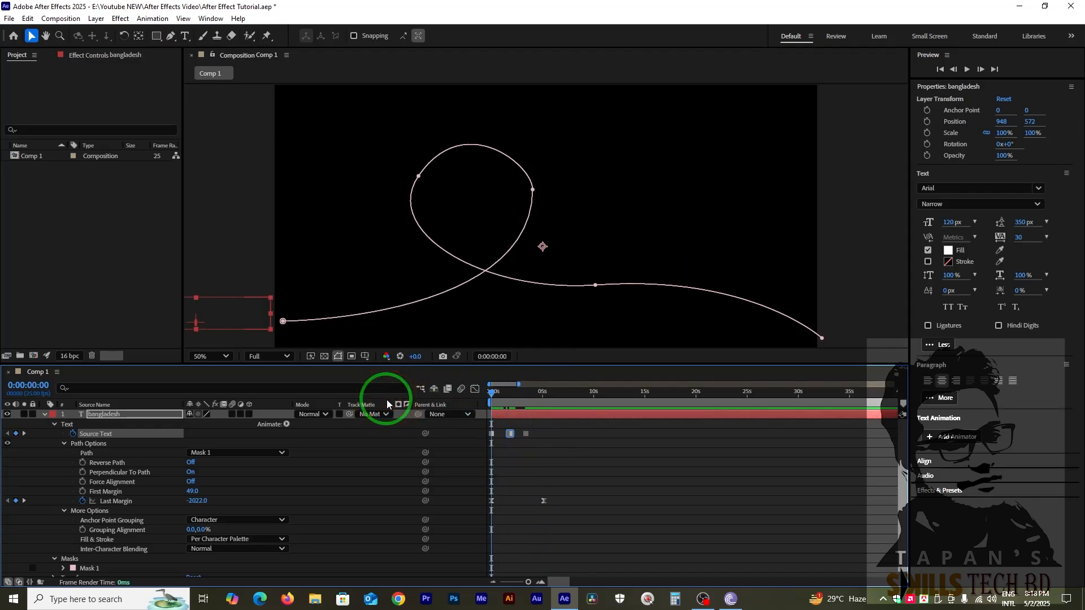
key("space")
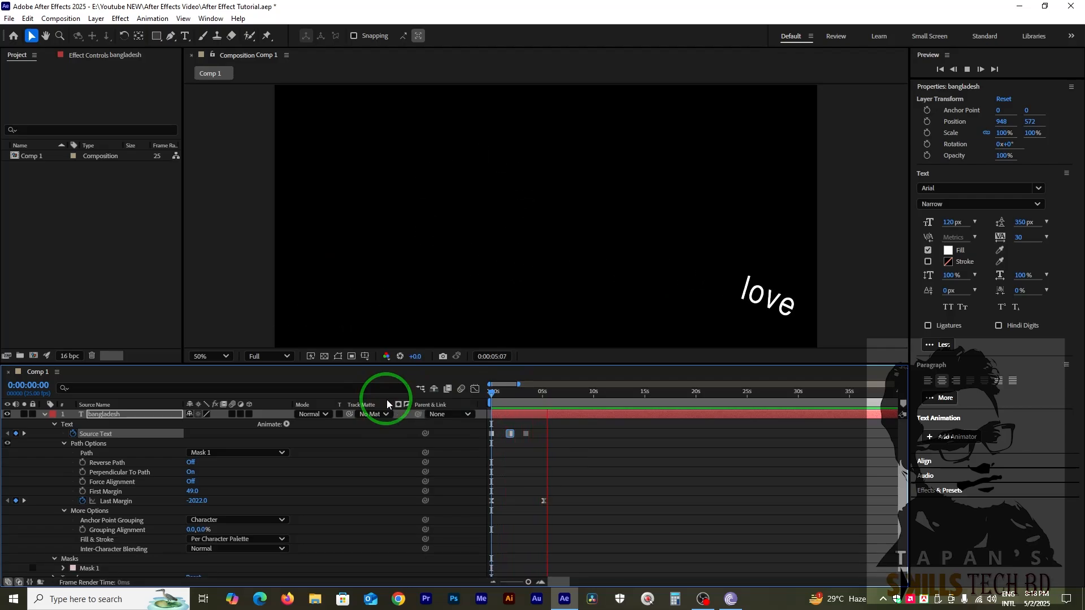
key("space")
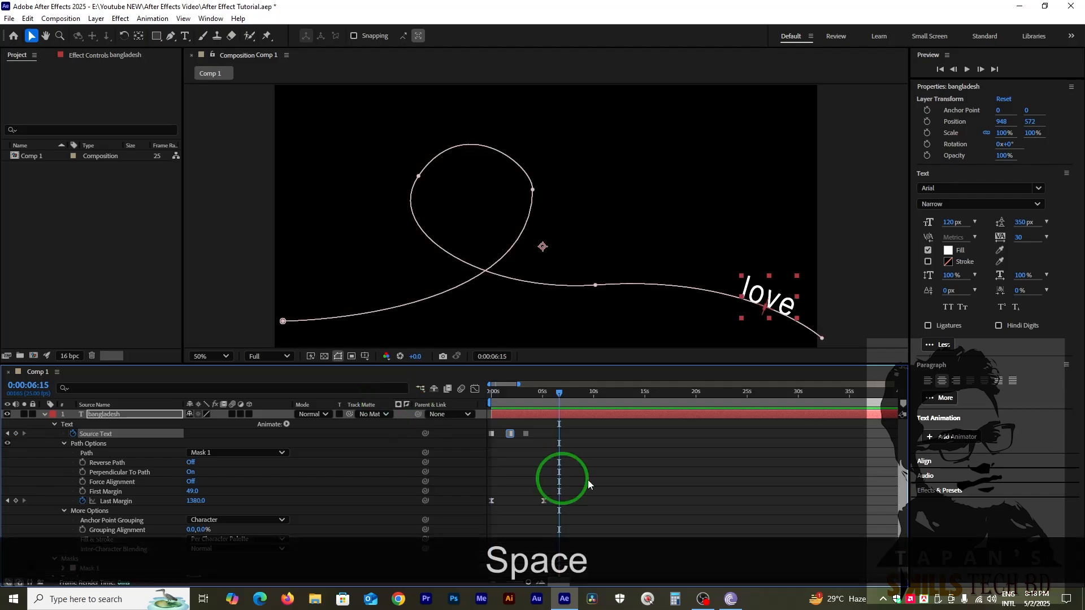
At 0:00:01:05, try Anchor Point Grouping as Word and Line, and return it to Character.
mouse_move(502, 395)
left_mouse_down()
mouse_move(513, 409)
mouse_move(504, 408)
left_mouse_up()
scroll(243, 500, "down", 1)
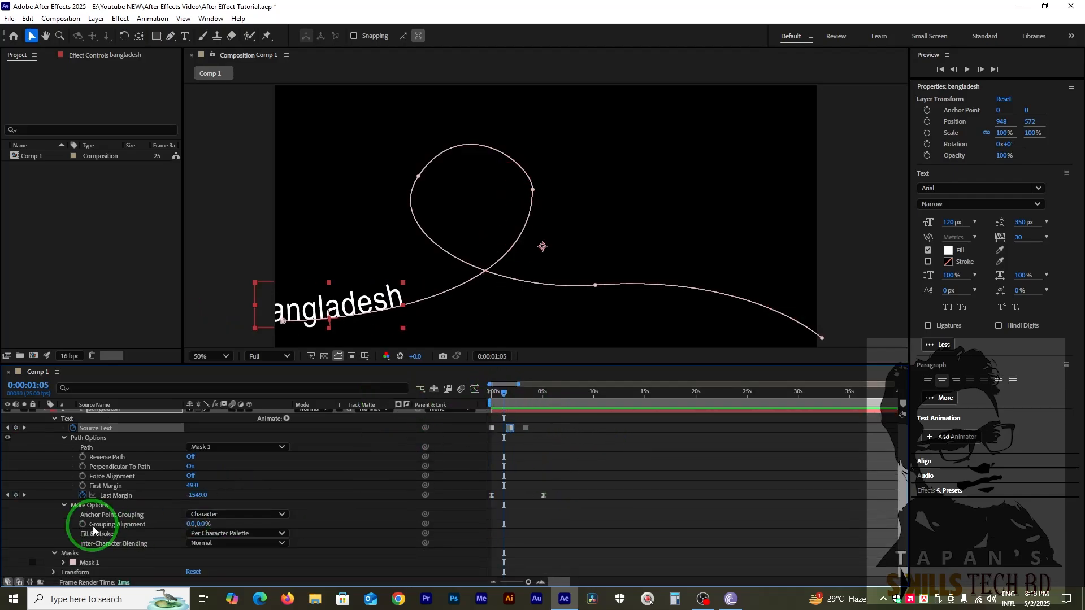
left_click(230, 515)
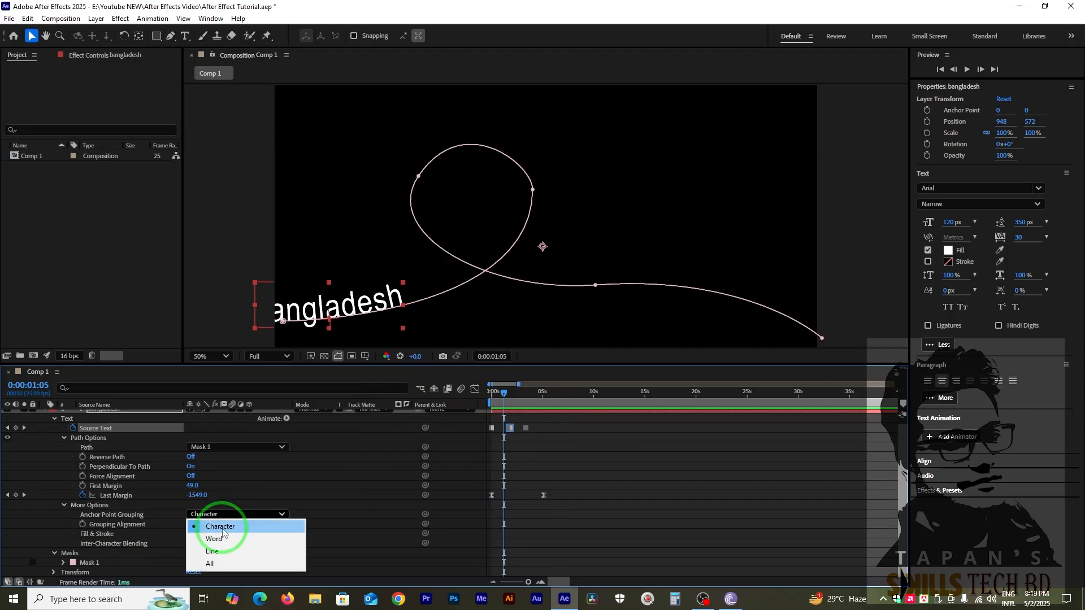
left_click(219, 536)
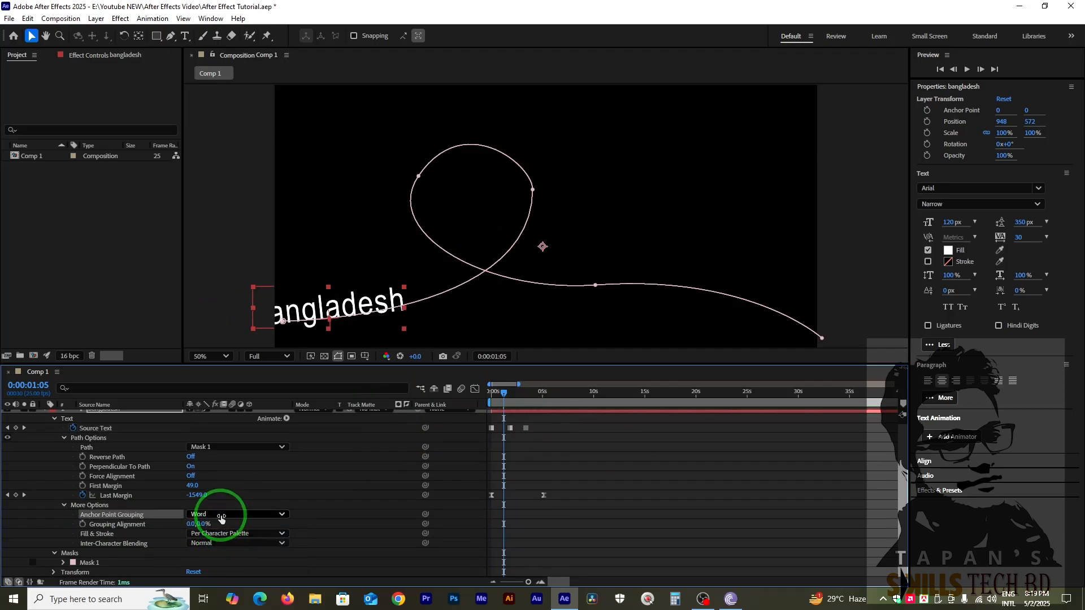
left_click(221, 515)
left_click(215, 553)
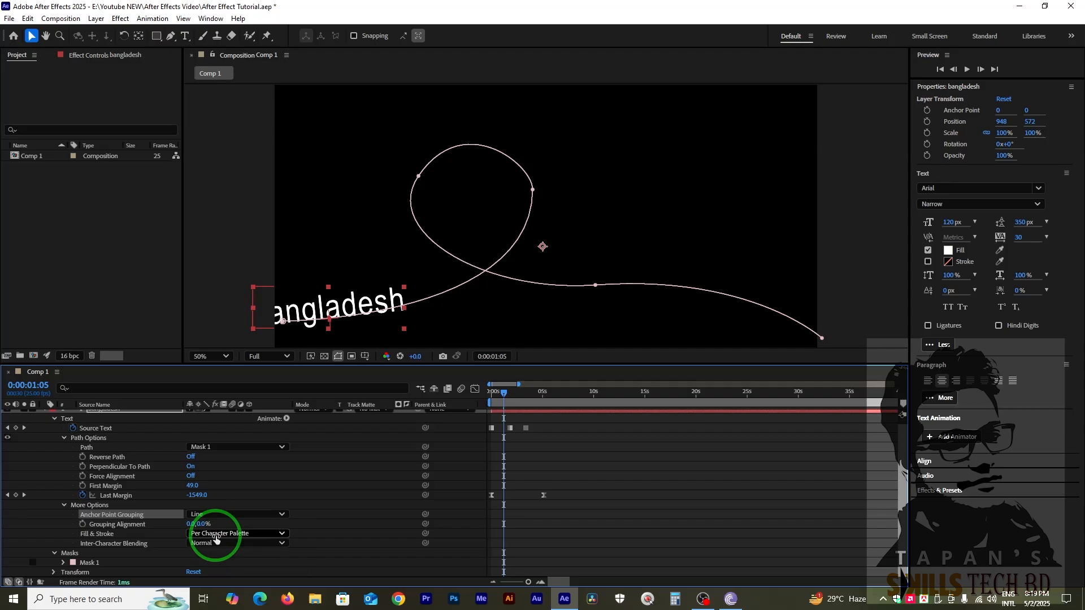
left_click(219, 514)
left_click(218, 528)
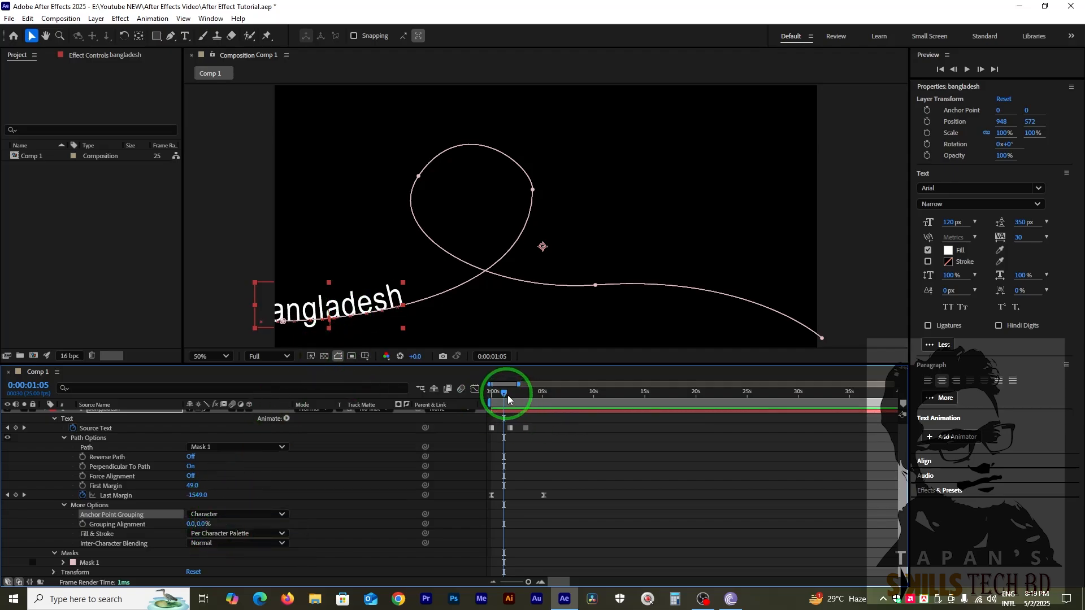
At 0:00:01:10, compare the Word, Line and All options of Anchor Point Grouping, and restore Character.
left_click_drag(507, 395, 505, 395)
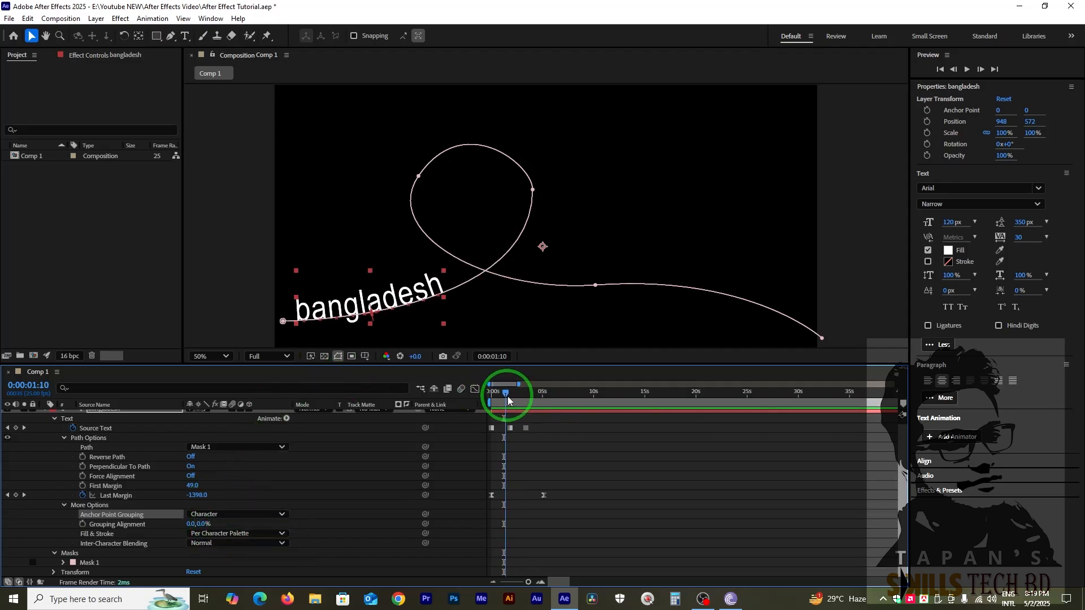
left_click(214, 514)
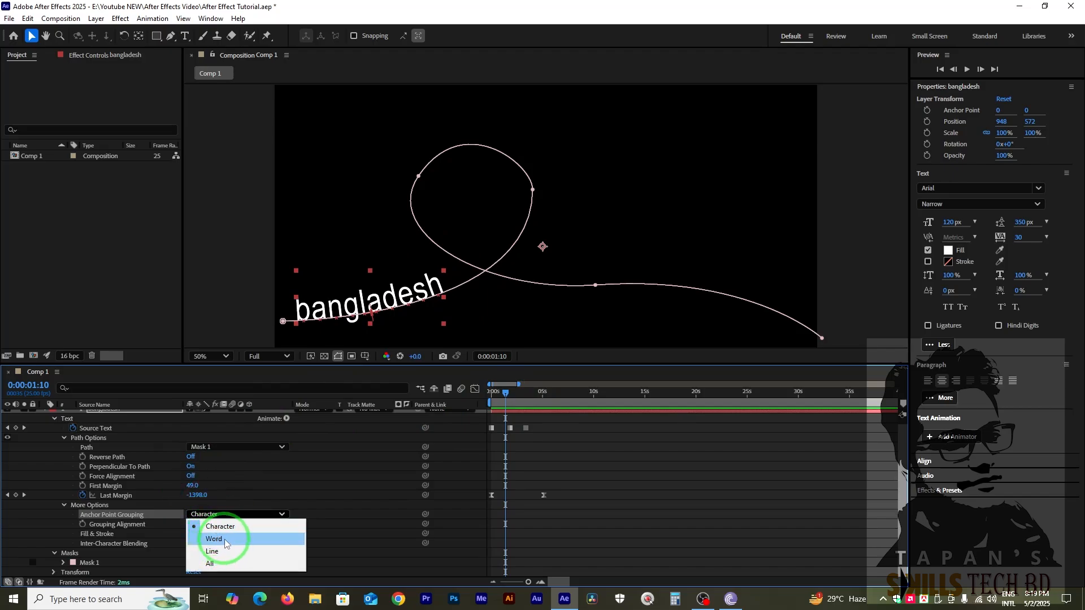
left_click(226, 541)
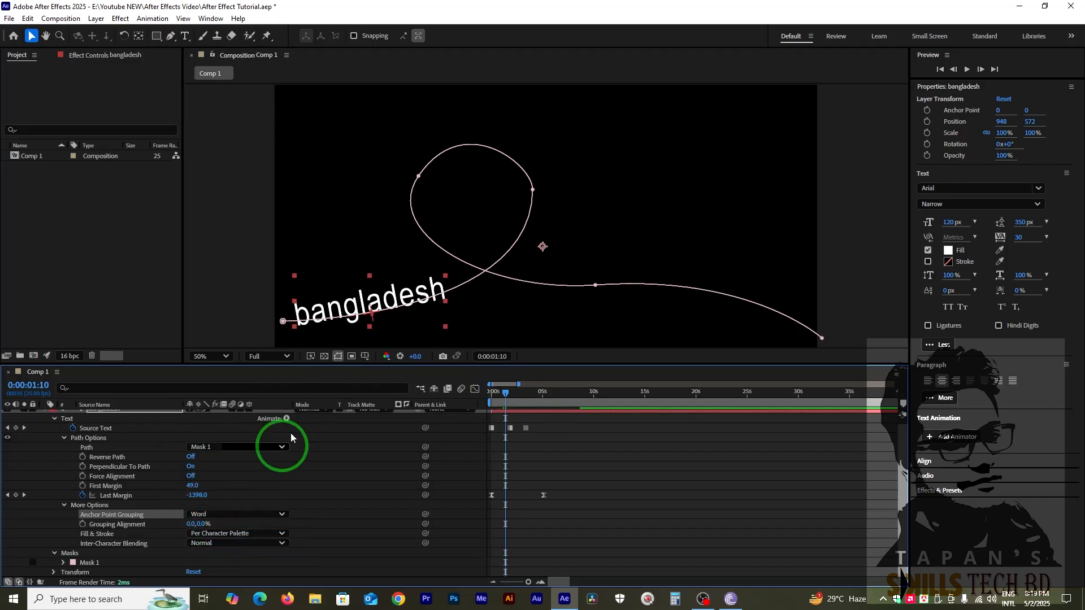
left_click(229, 513)
left_click(221, 544)
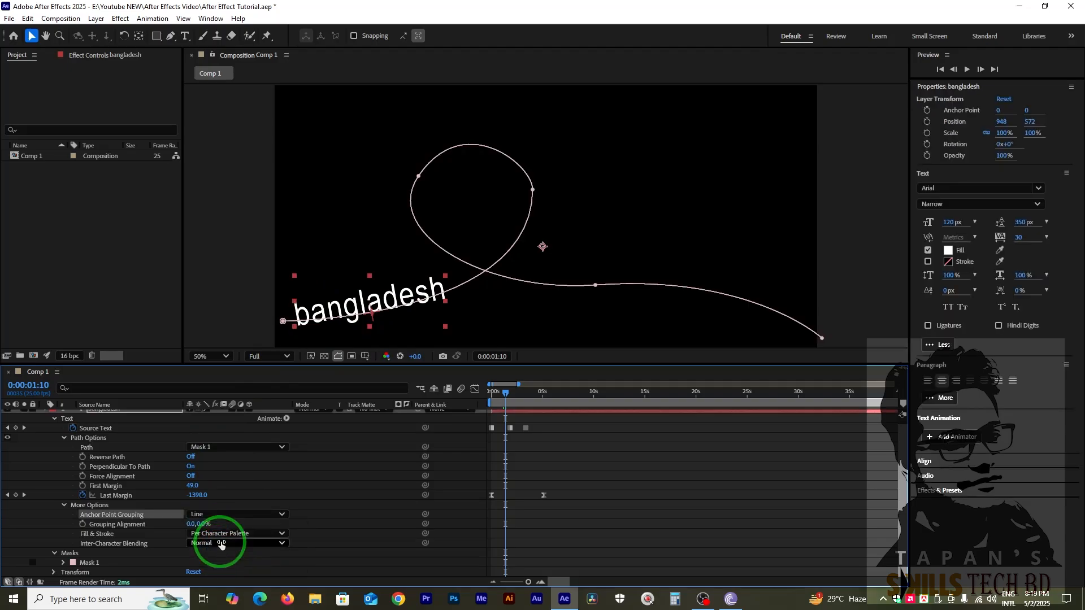
left_click(225, 516)
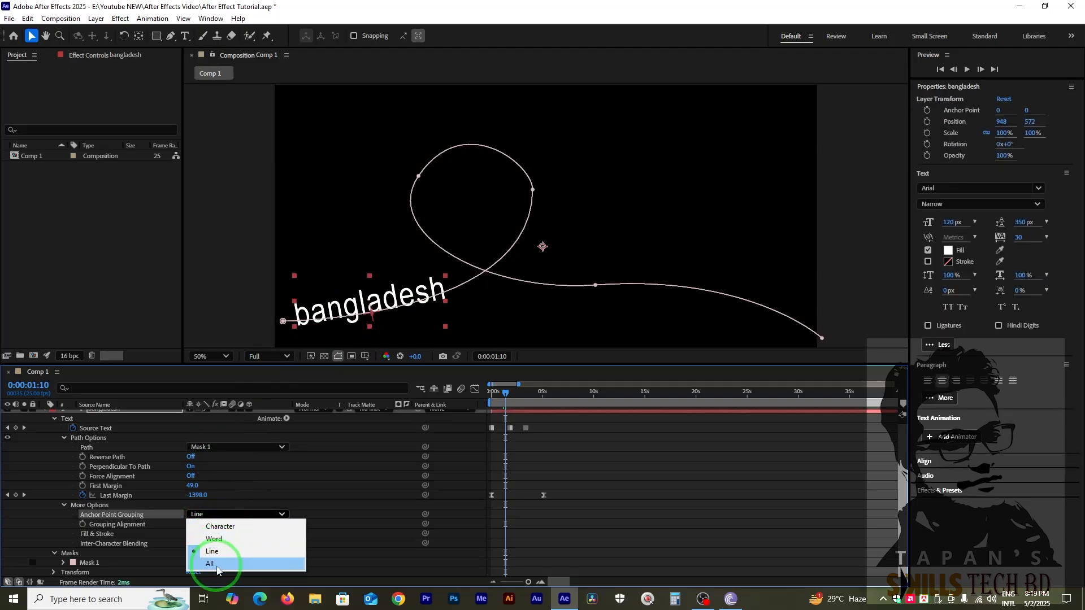
left_click(217, 564)
left_click(220, 514)
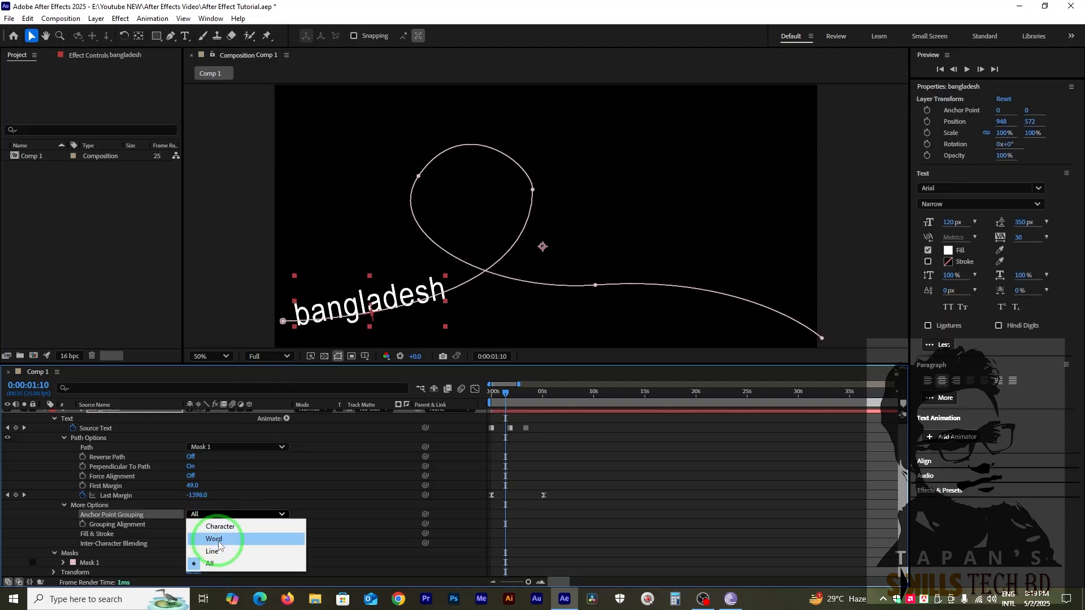
left_click(219, 526)
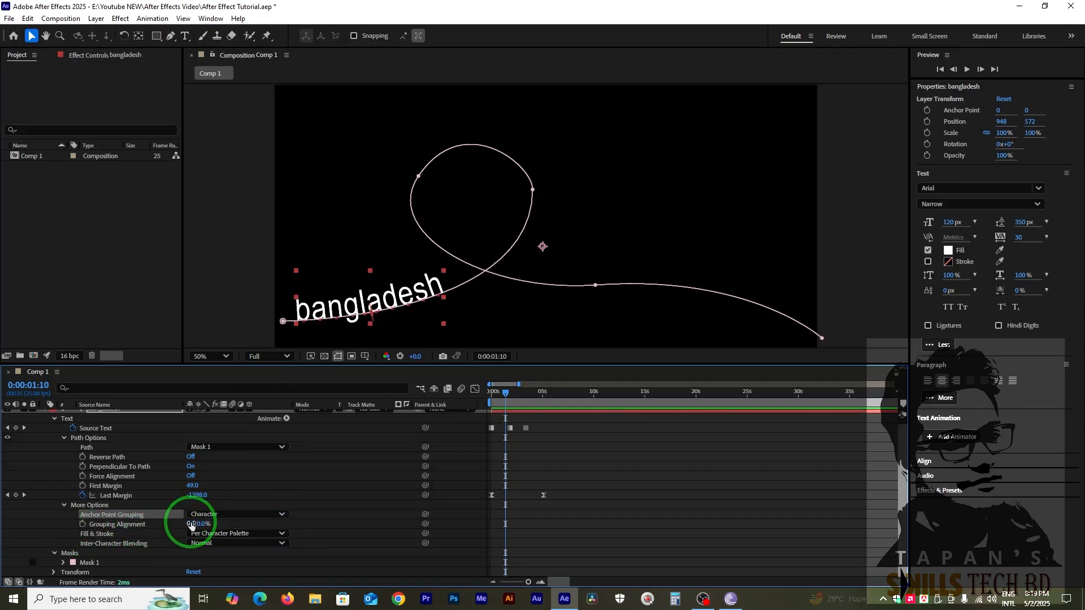
Try shifting the horizontal Grouping Alignment, and reset it to 0.
mouse_move(192, 523)
left_mouse_down()
mouse_move(285, 531)
mouse_move(3, 533)
mouse_move(438, 527)
mouse_move(70, 527)
mouse_move(279, 525)
mouse_move(193, 526)
left_mouse_up()
left_click(193, 526)
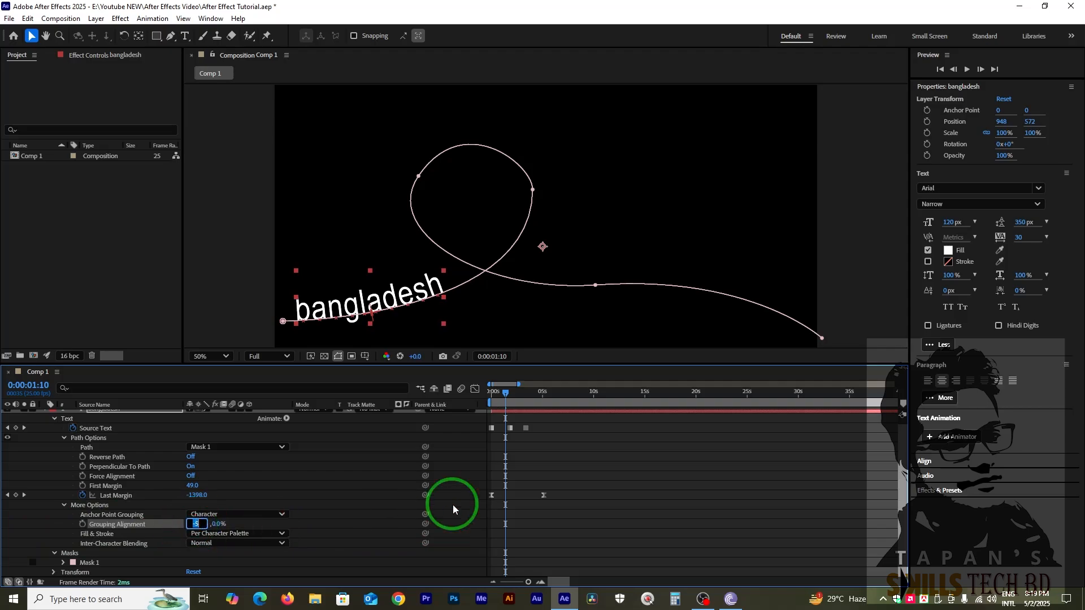
type("0")
key("Return")
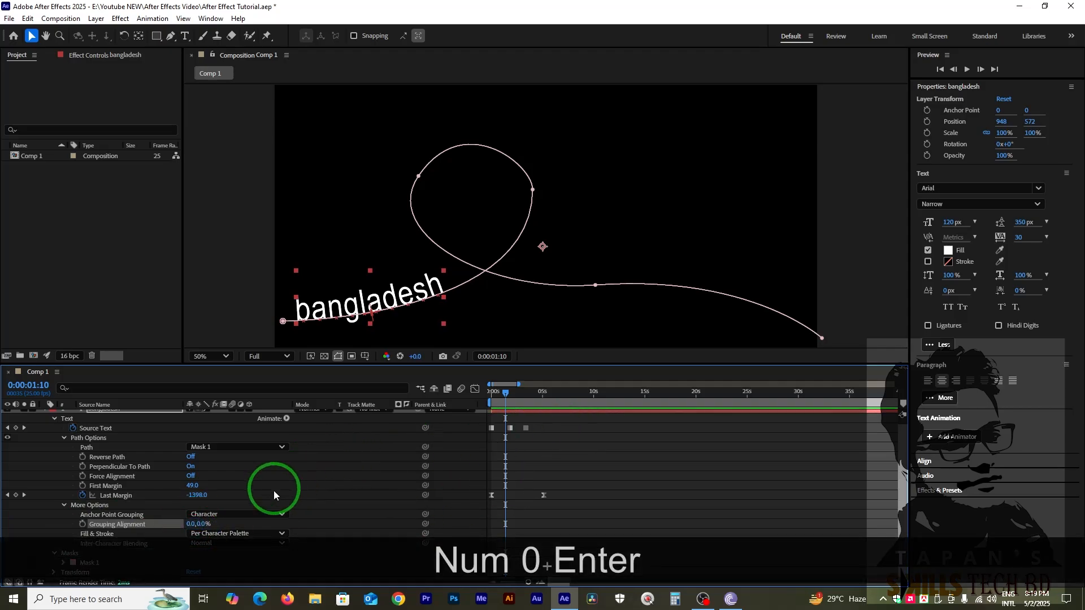
Try All Fills Over All Strokes for the text's Fill & Stroke option, and restore Per Character Palette.
left_click(232, 533)
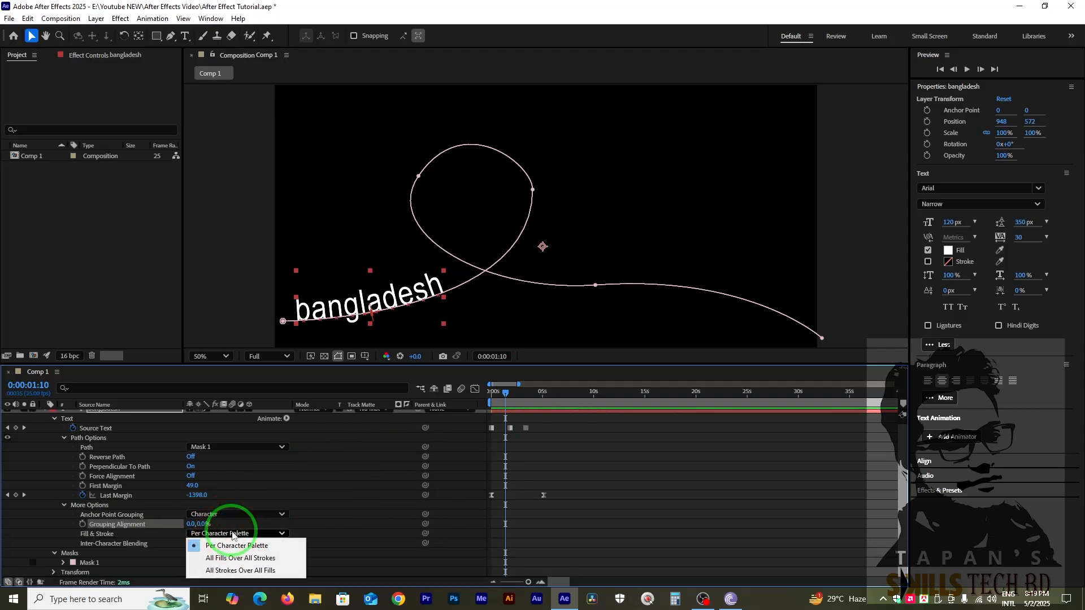
left_click(239, 558)
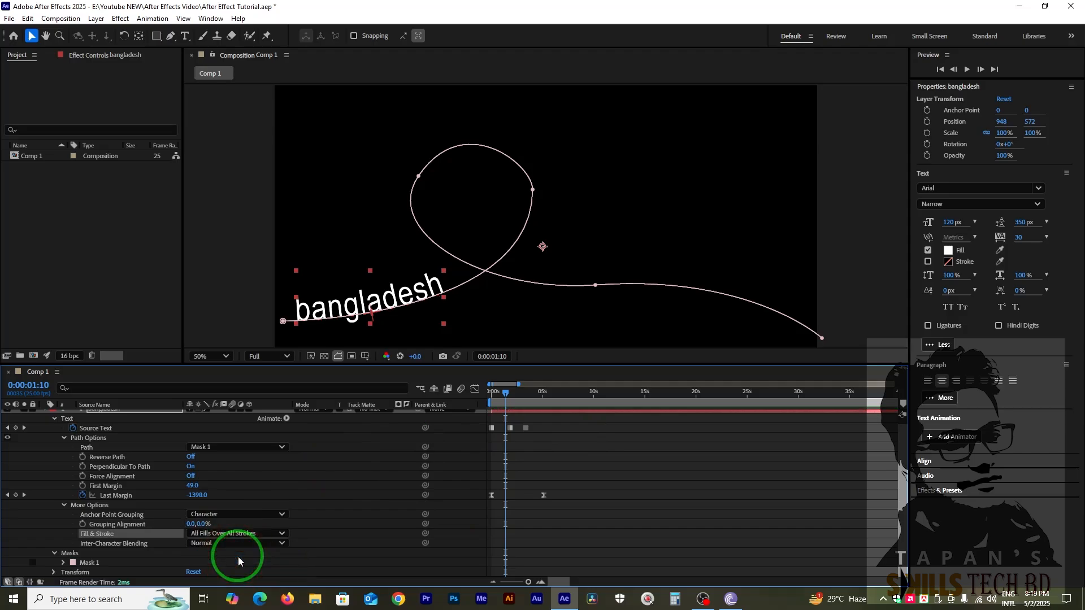
left_click(207, 533)
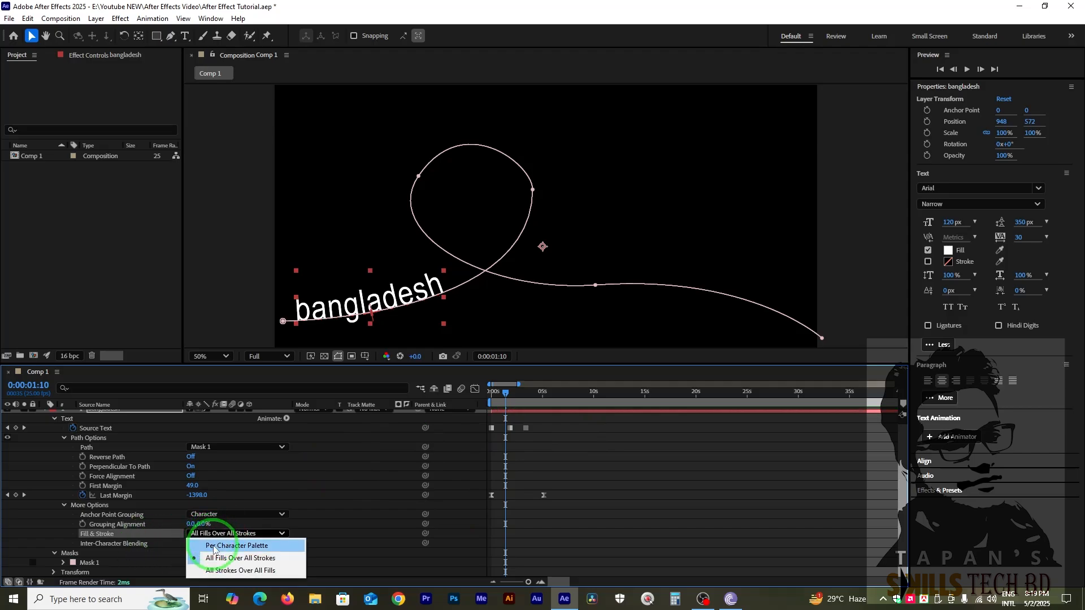
left_click(150, 596)
left_click(515, 283)
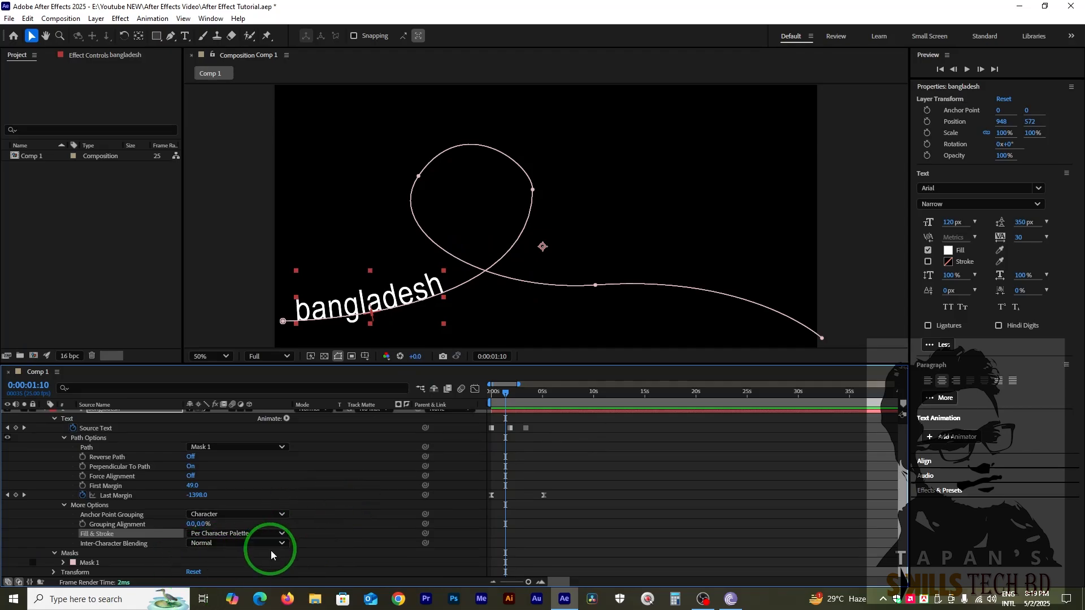
Look through the Inter-Character Blending modes without changing the setting, and deselect the text layer.
left_click(210, 543)
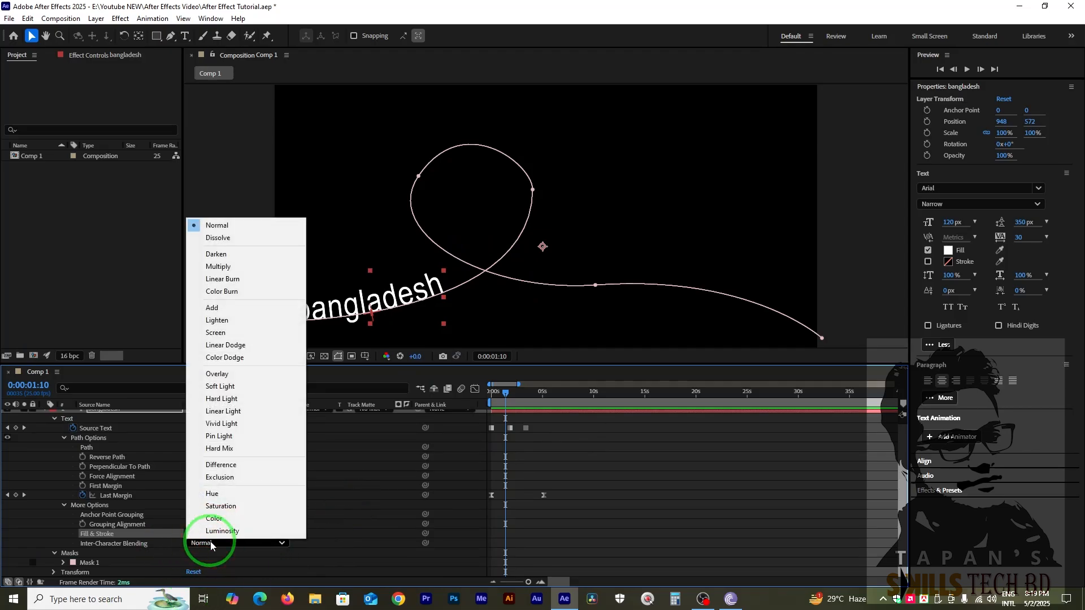
left_click(348, 507)
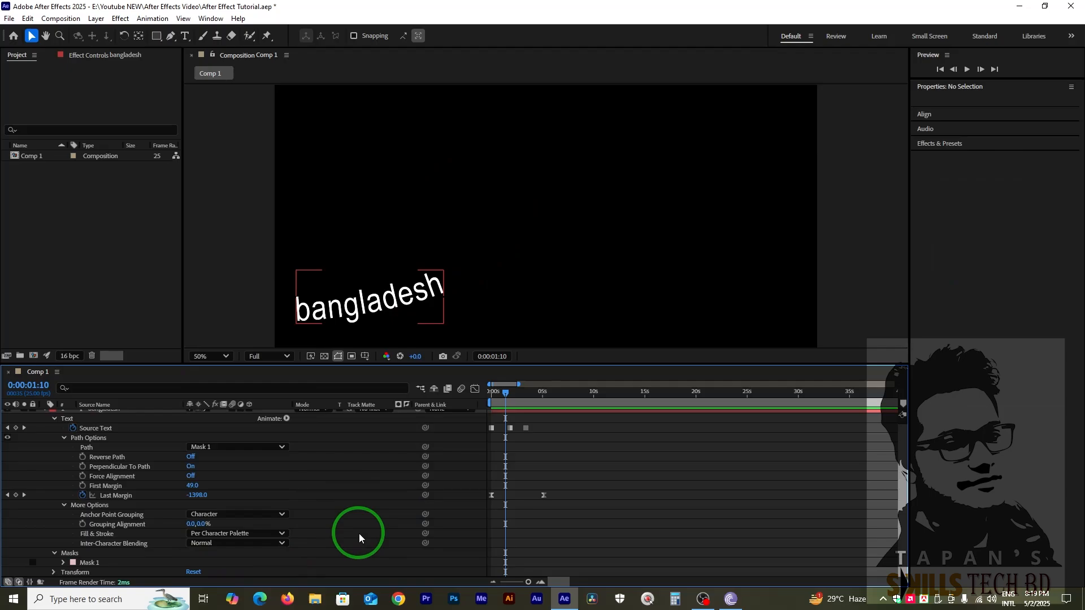
Try adding Mask Feather to Mask 1, reset it to 0 pixels, and collapse the mask's properties.
left_click(88, 564)
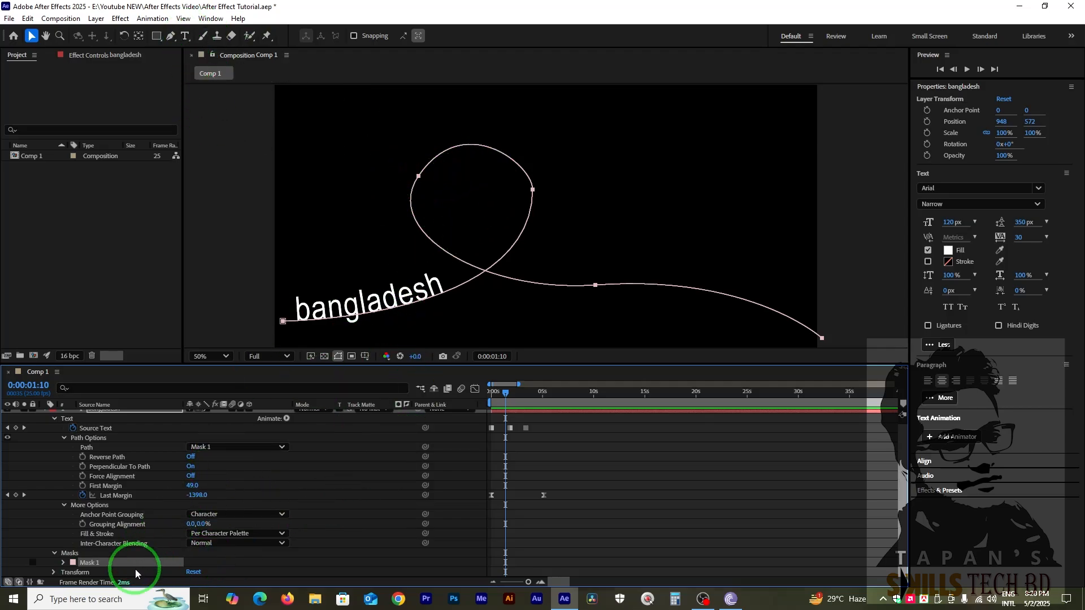
left_click(62, 562)
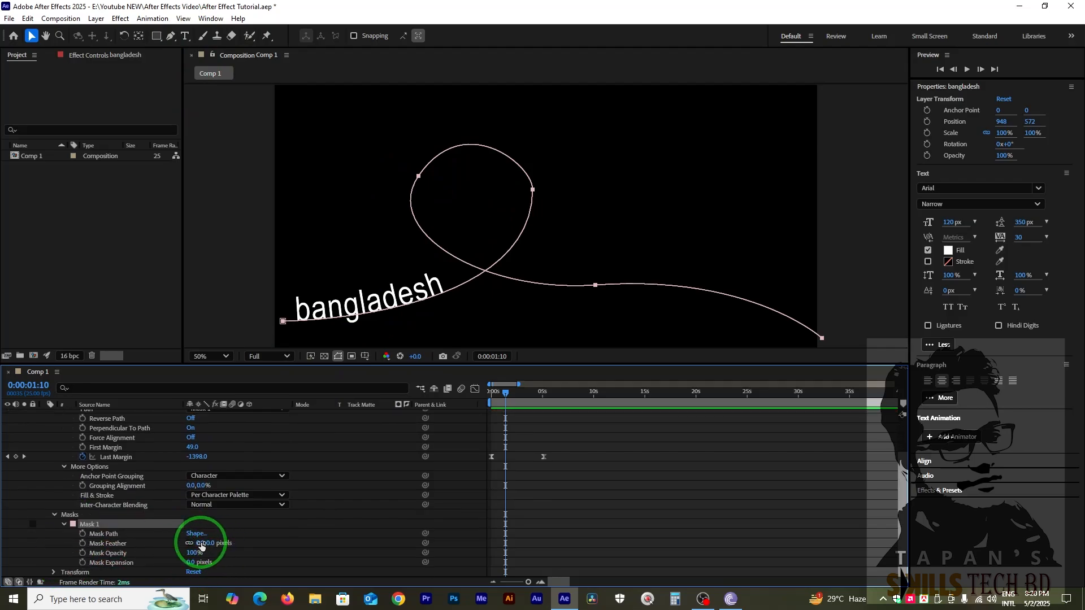
left_click_drag(201, 543, 175, 561)
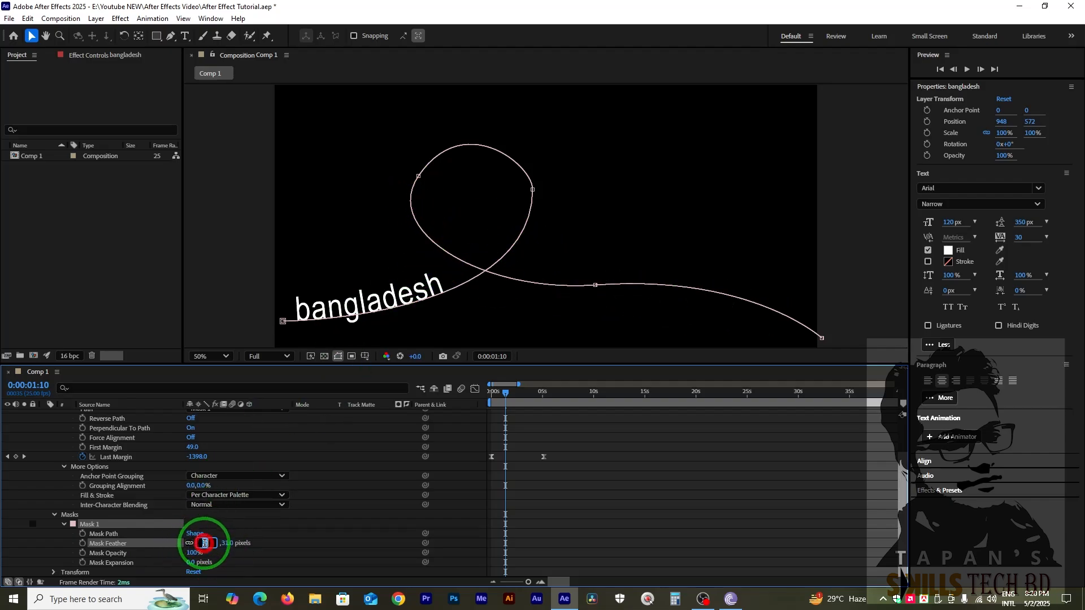
type("0")
key("Return")
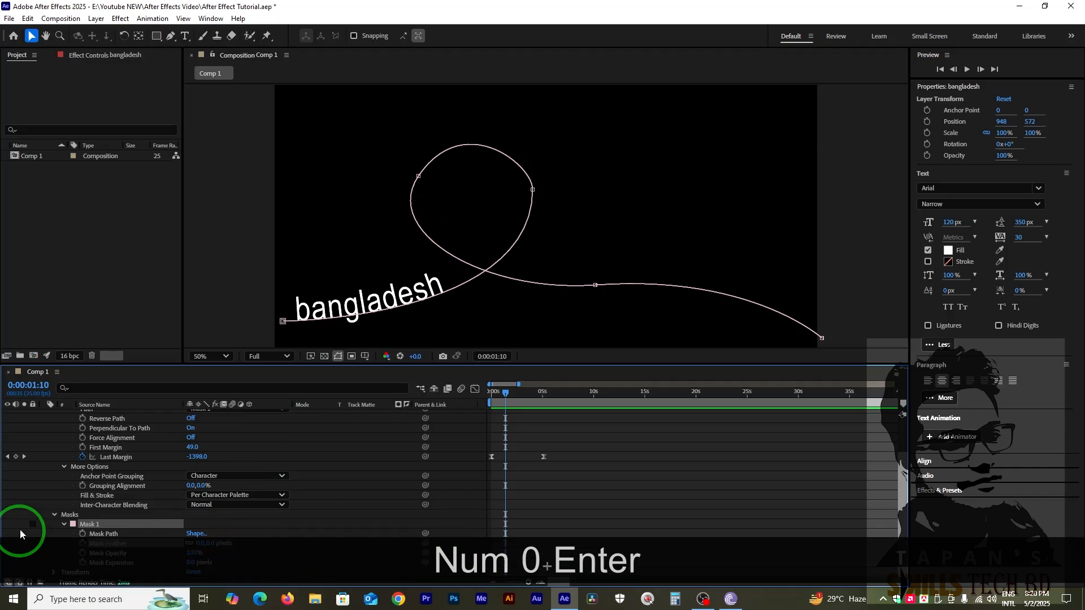
left_click(64, 524)
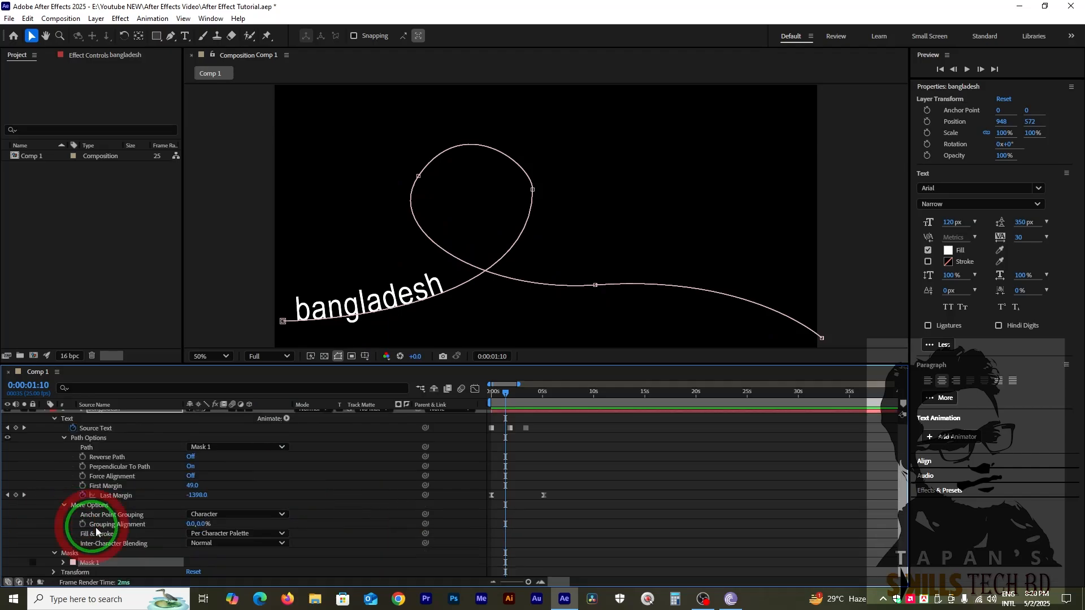
Expand the text layer's Transform properties, try a Rotation of 14°, and undo it.
left_click(53, 572)
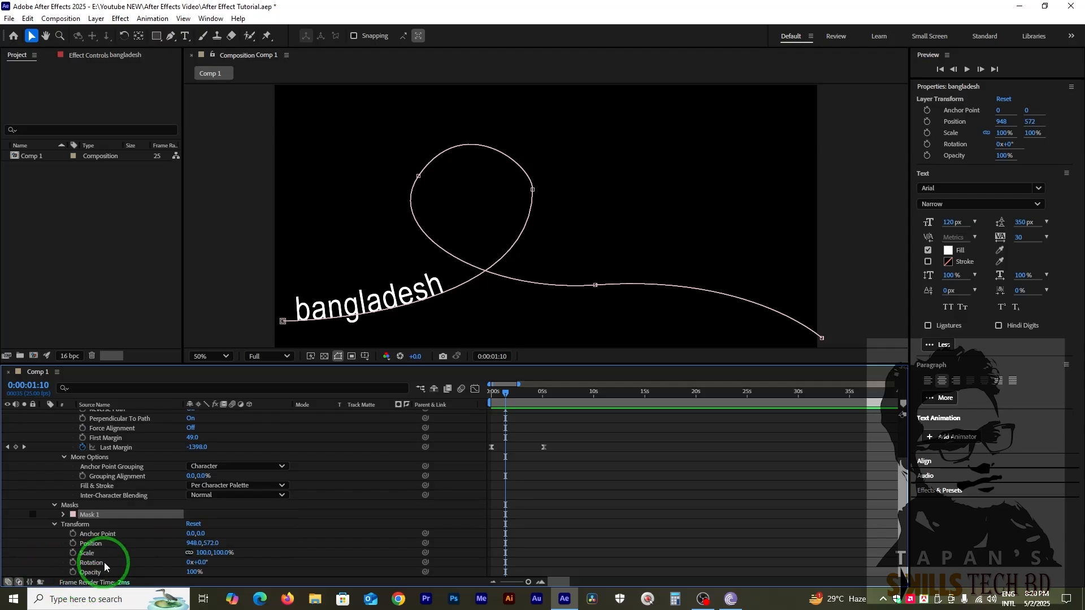
left_click_drag(199, 565, 216, 571)
key("ctrl+z")
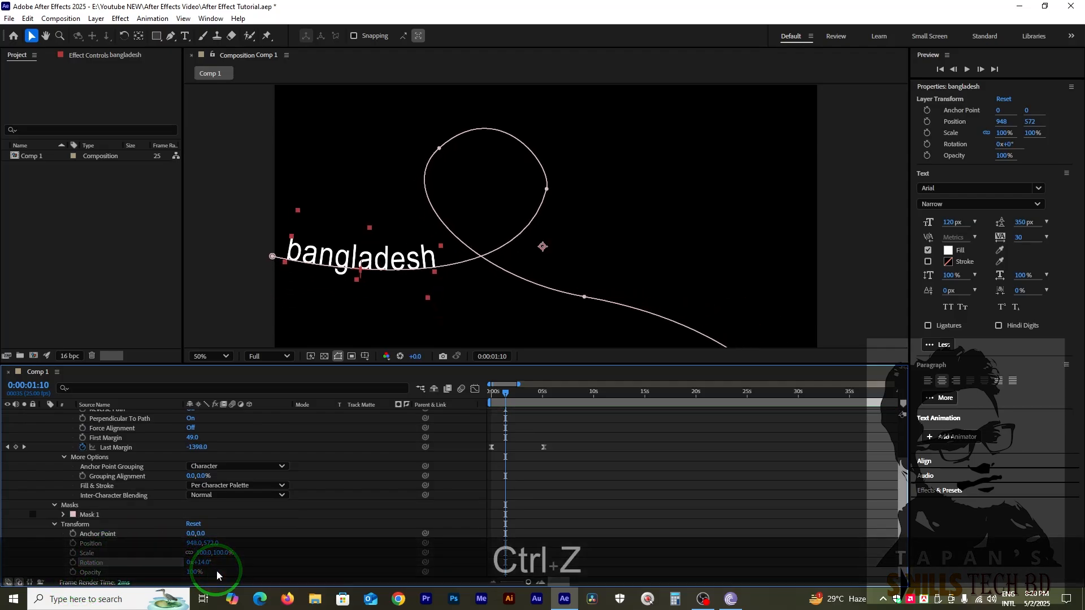
Try a Rotation of -9° on the text layer, and undo it.
left_click(269, 527)
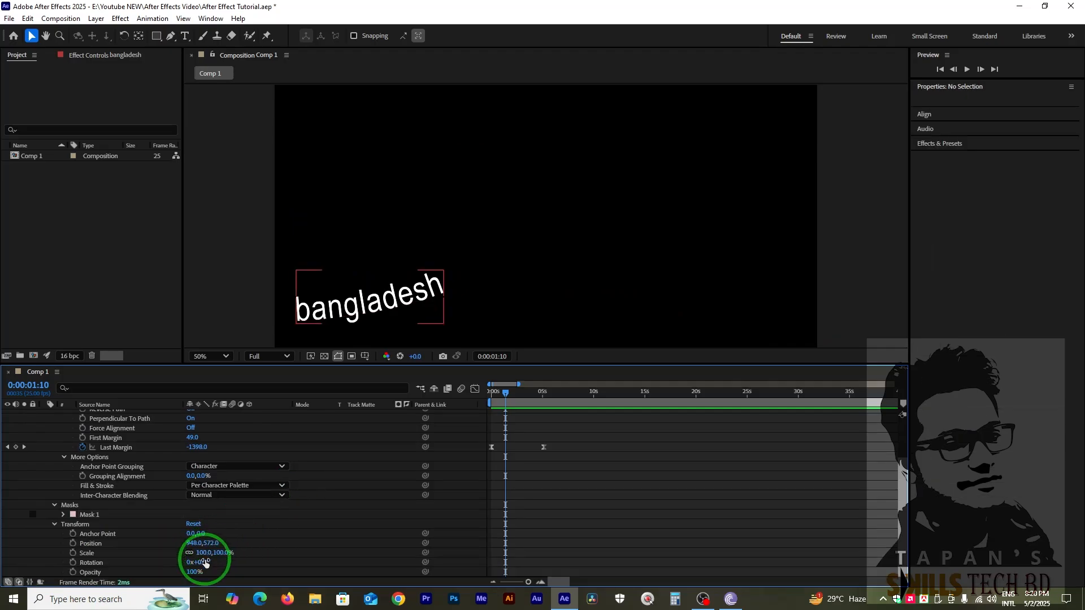
left_click_drag(204, 564, 210, 574)
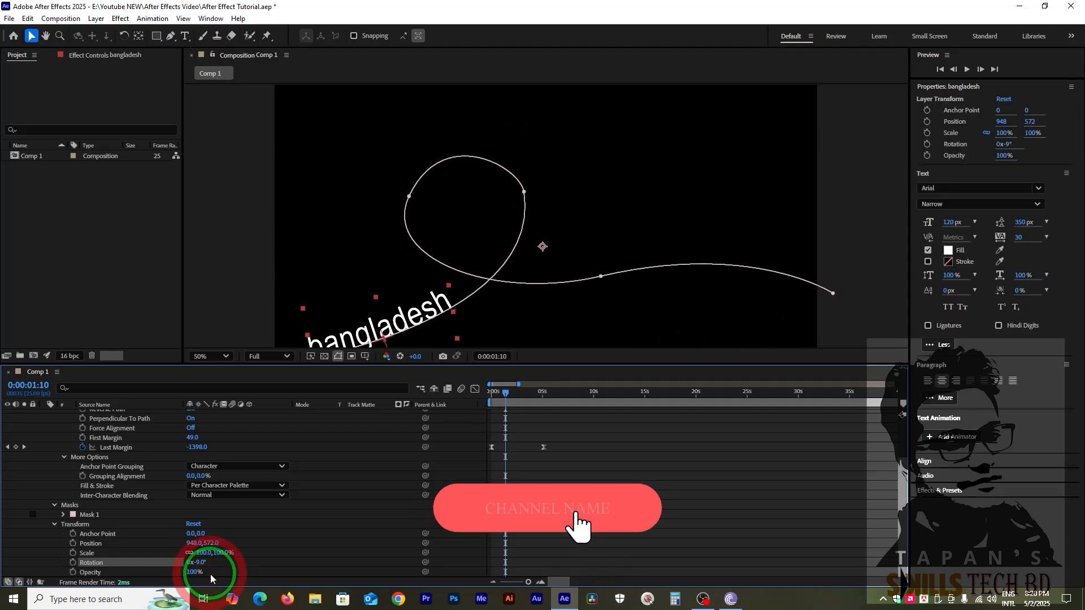
key("ctrl+z")
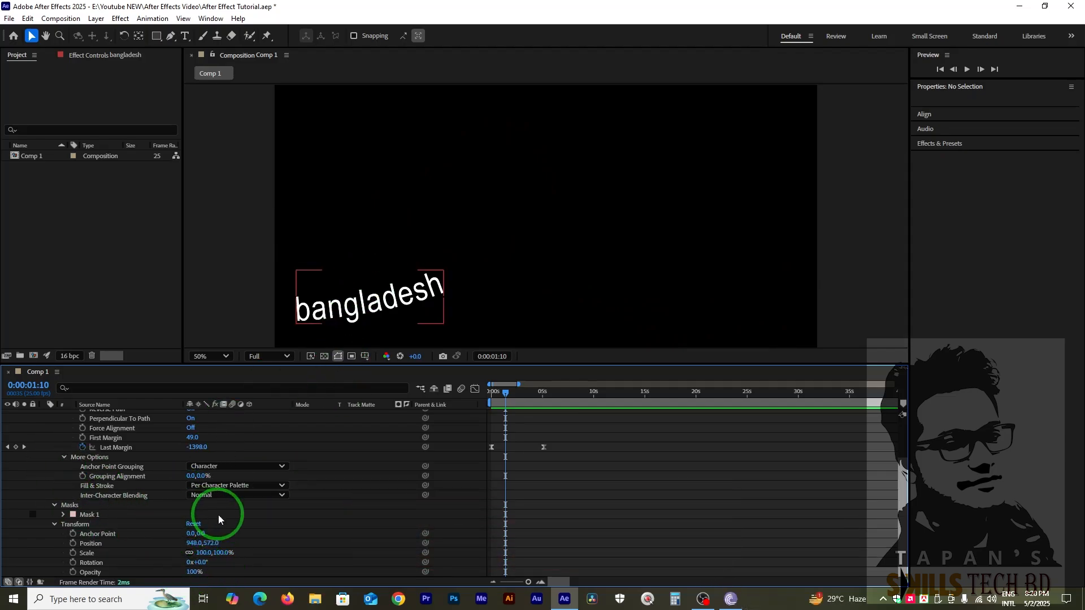
Move to 0:00:02:08 and add an RGB Fill Color animator to the text layer.
scroll(219, 515, "up", 3)
left_click_drag(493, 402, 510, 431)
left_click(286, 424)
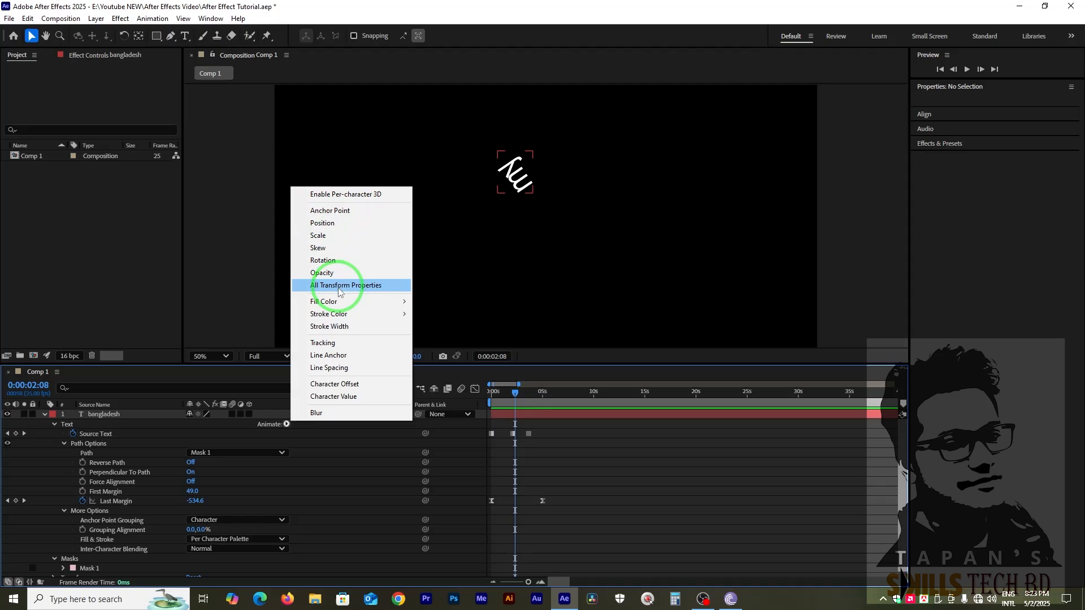
mouse_move(352, 301)
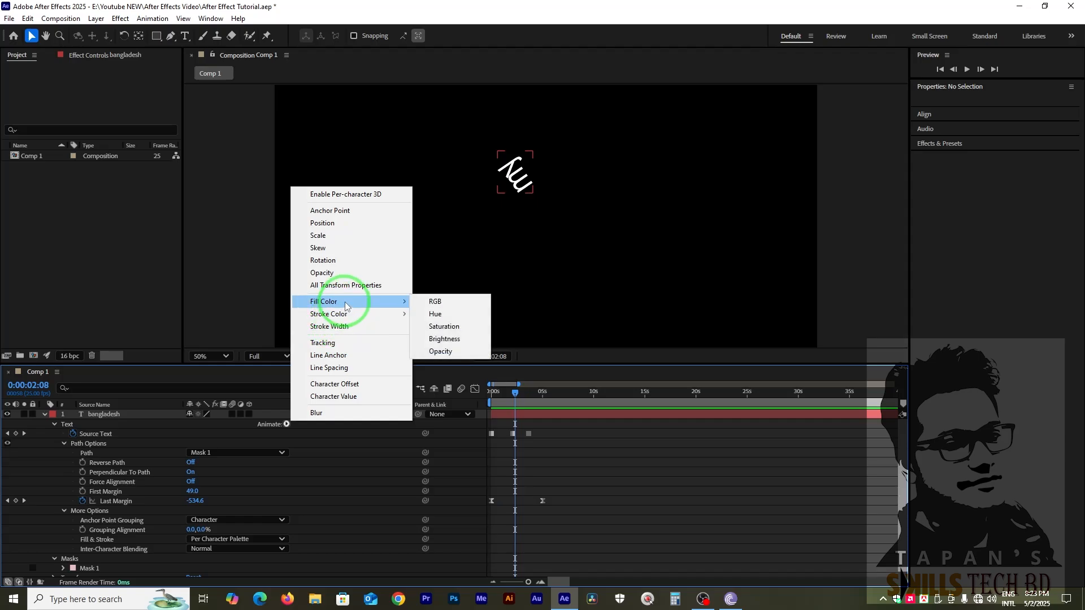
left_click(444, 303)
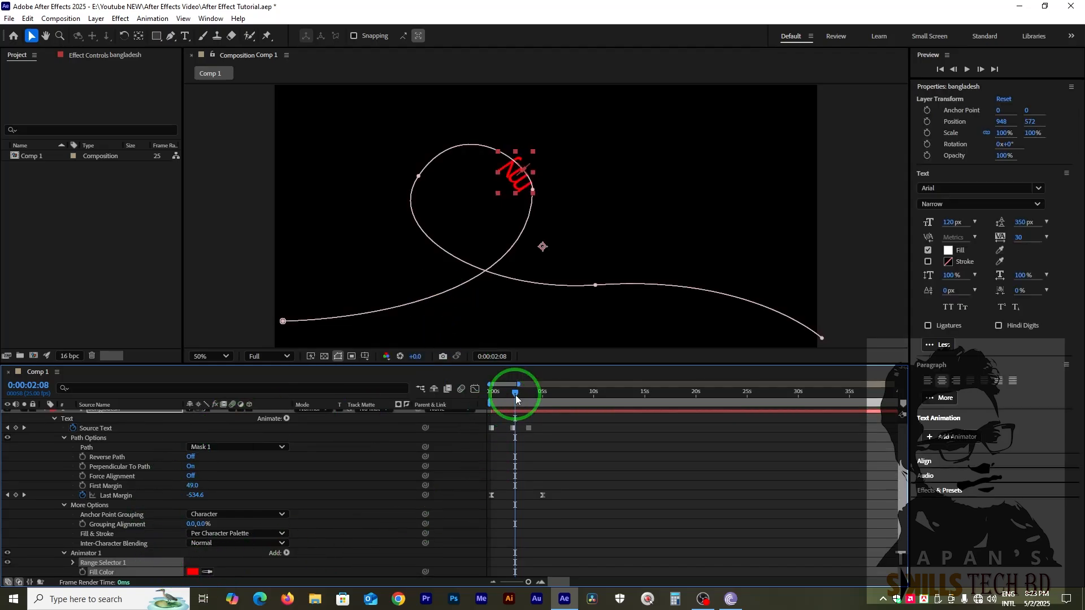
Move to 0:00:02:02 and start keyframing the text animator's Fill Color there.
scroll(339, 506, "down", 1)
left_click_drag(499, 402, 513, 392)
scroll(535, 448, "up", 2)
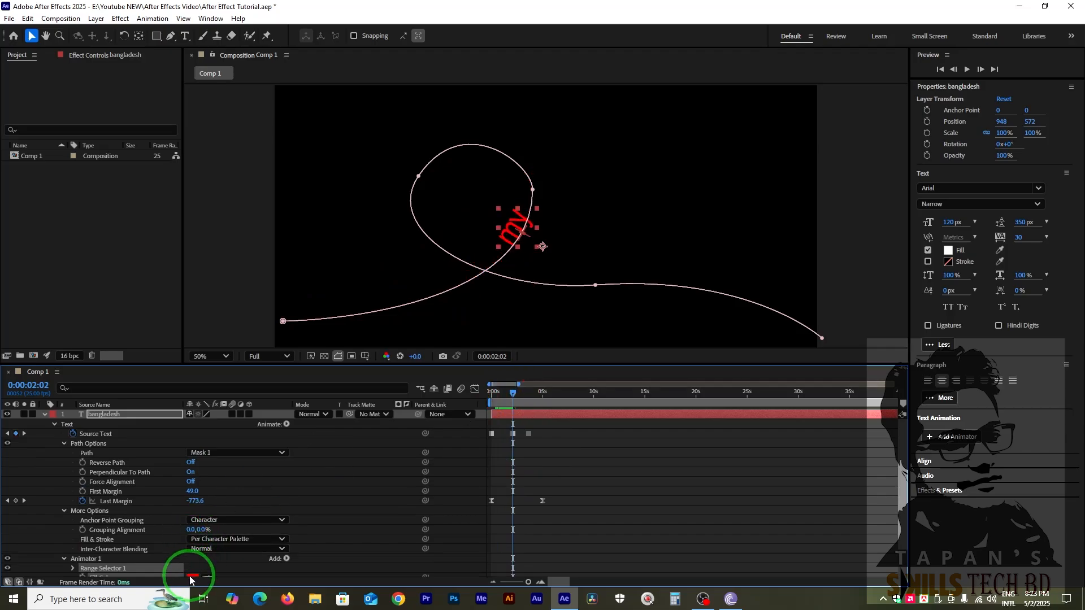
scroll(205, 562, "down", 1)
left_click(82, 549)
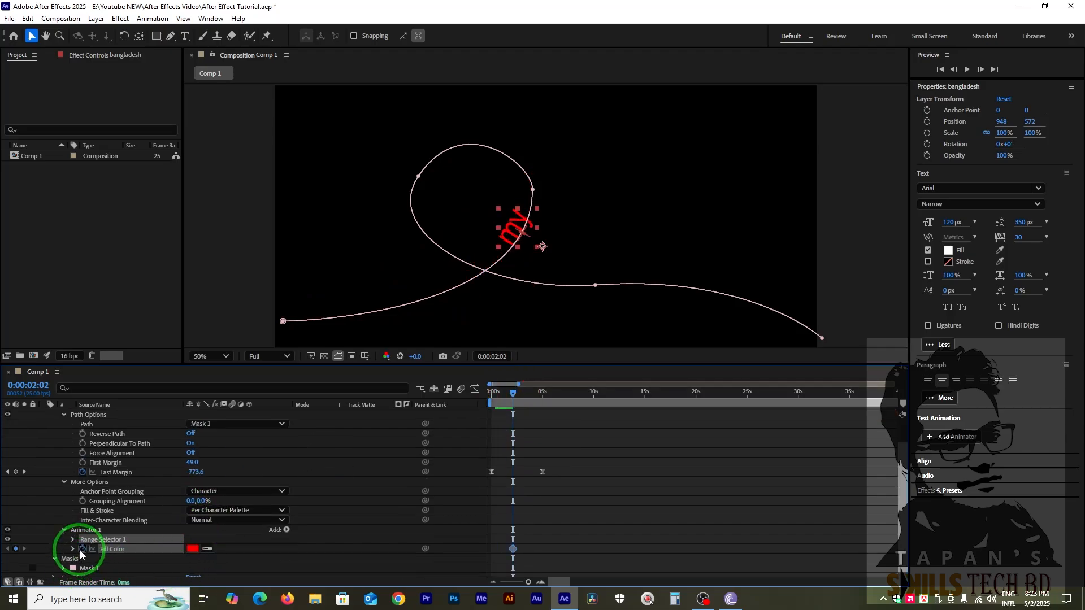
Set the Fill Color of the keyframe at 0:00:02:02 to bright green, 54FF00.
left_click(192, 548)
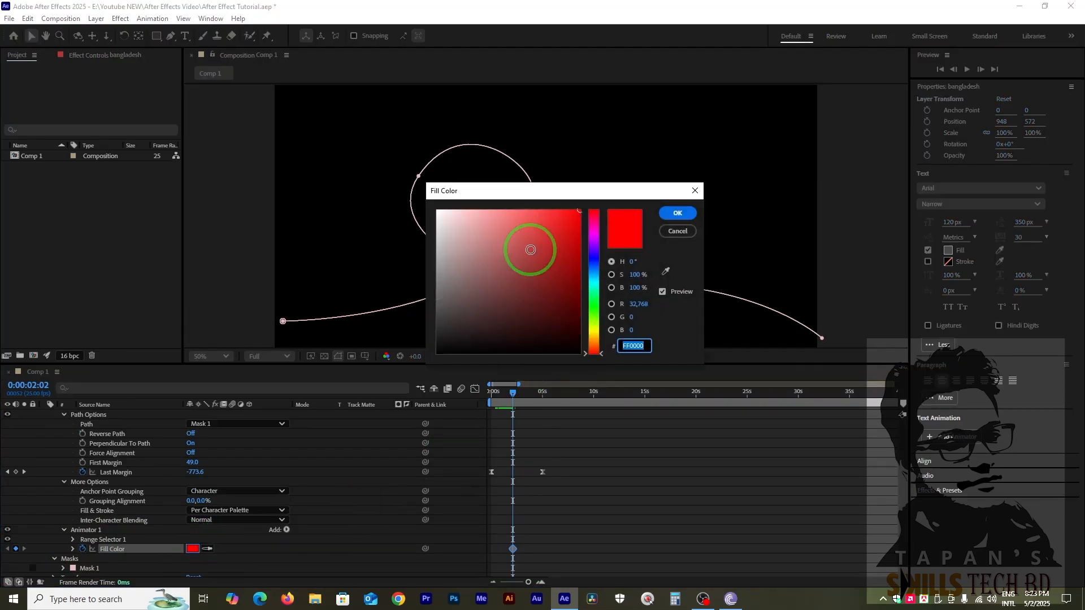
left_click(499, 256)
left_click_drag(500, 256, 409, 173)
left_click(593, 314)
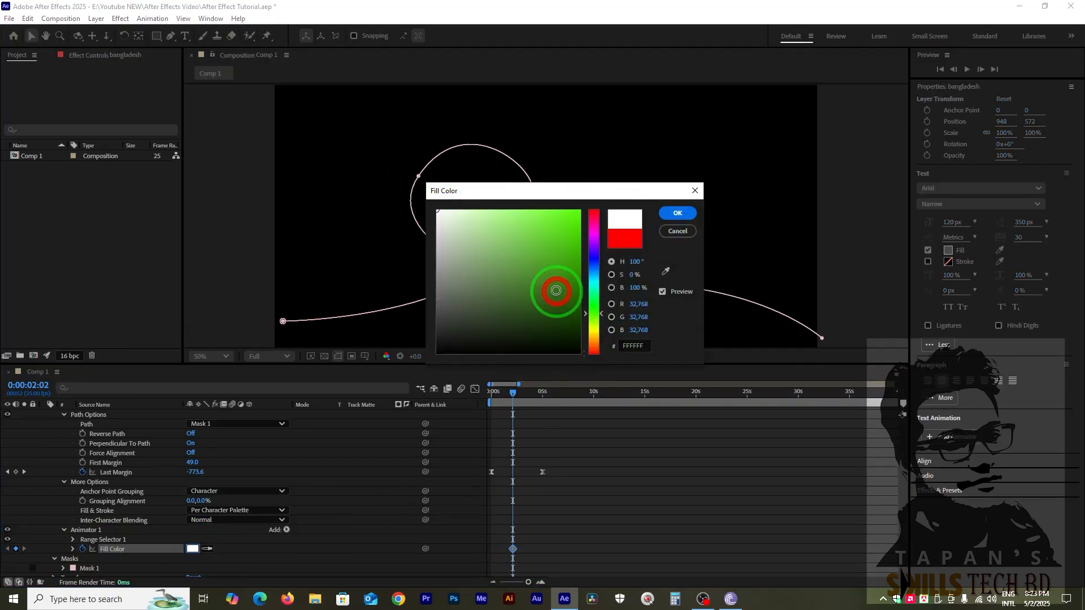
left_click_drag(554, 290, 621, 193)
left_click(678, 213)
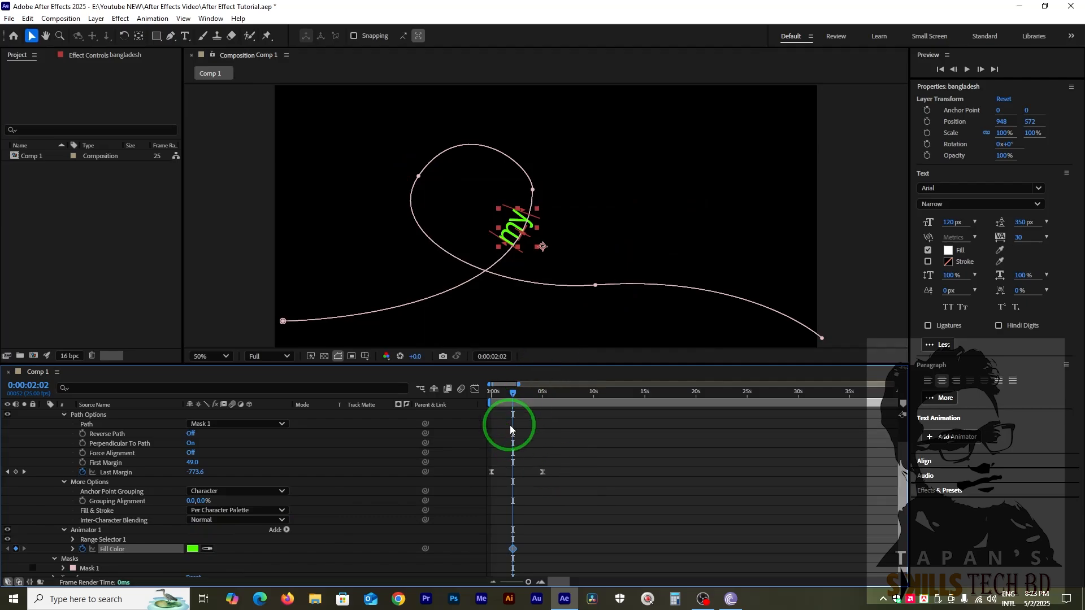
Keyframe the text's Fill Color as pure red at 0:00:00:00.
left_click_drag(506, 399, 491, 399)
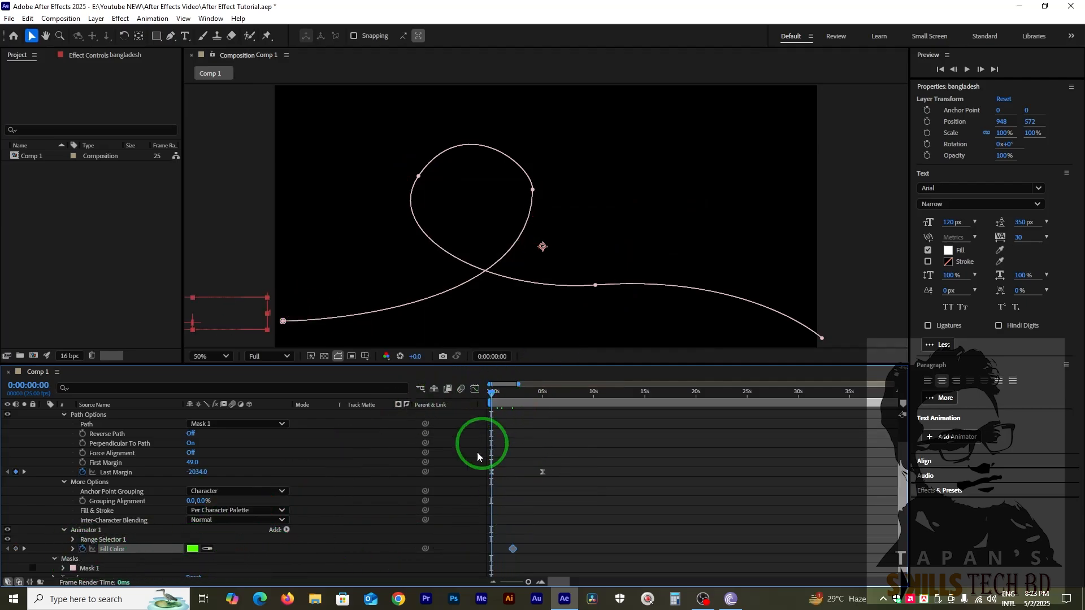
left_click(192, 549)
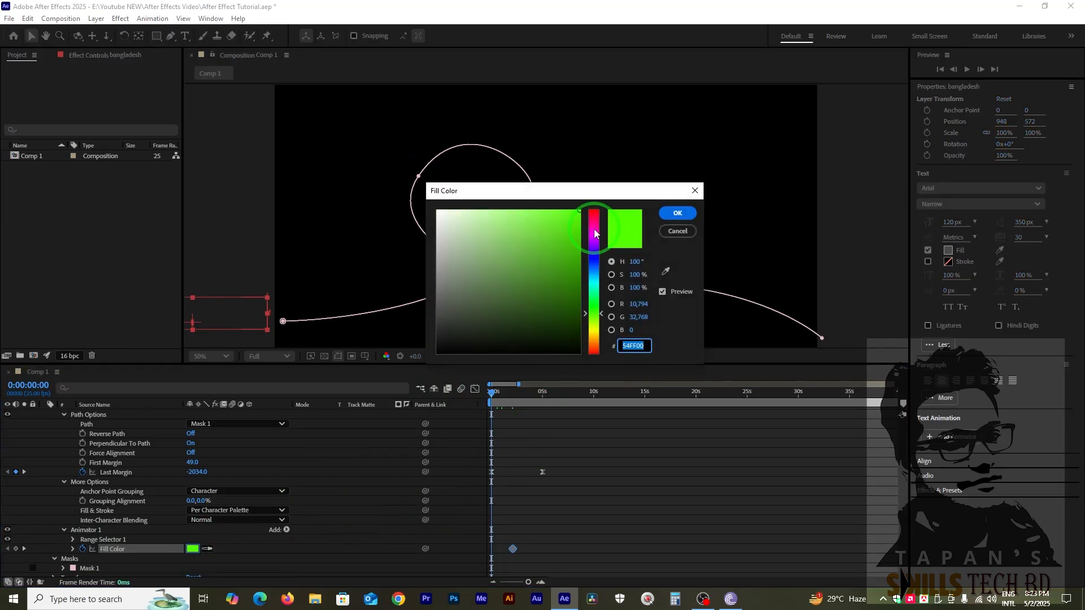
left_click_drag(595, 234, 600, 188)
left_click(677, 213)
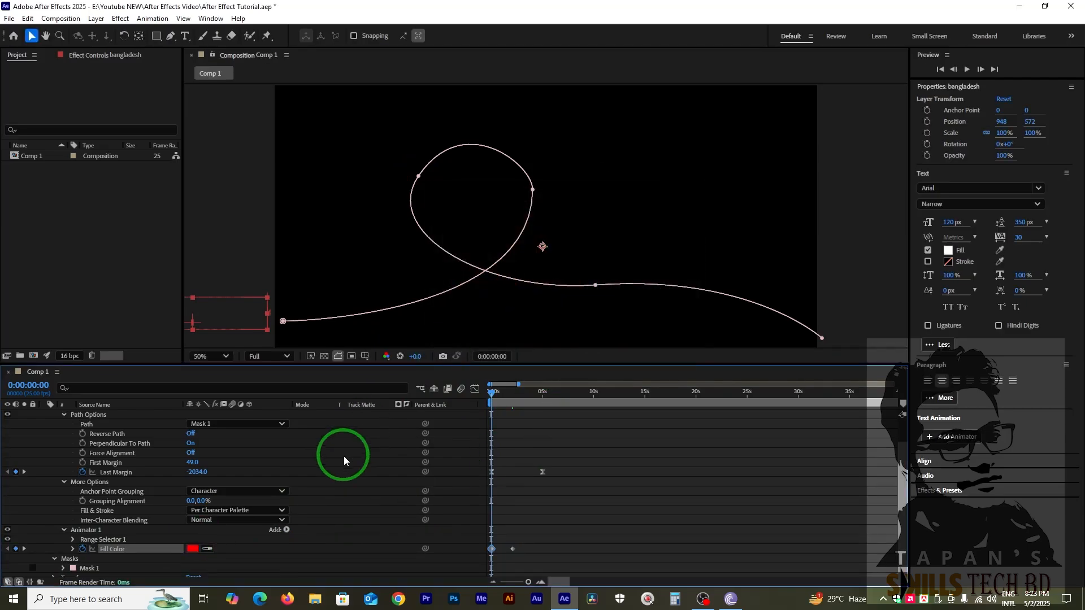
Keyframe the text's Fill Color as magenta, EA00FF, at 0:00:04:04.
left_click_drag(495, 387, 535, 421)
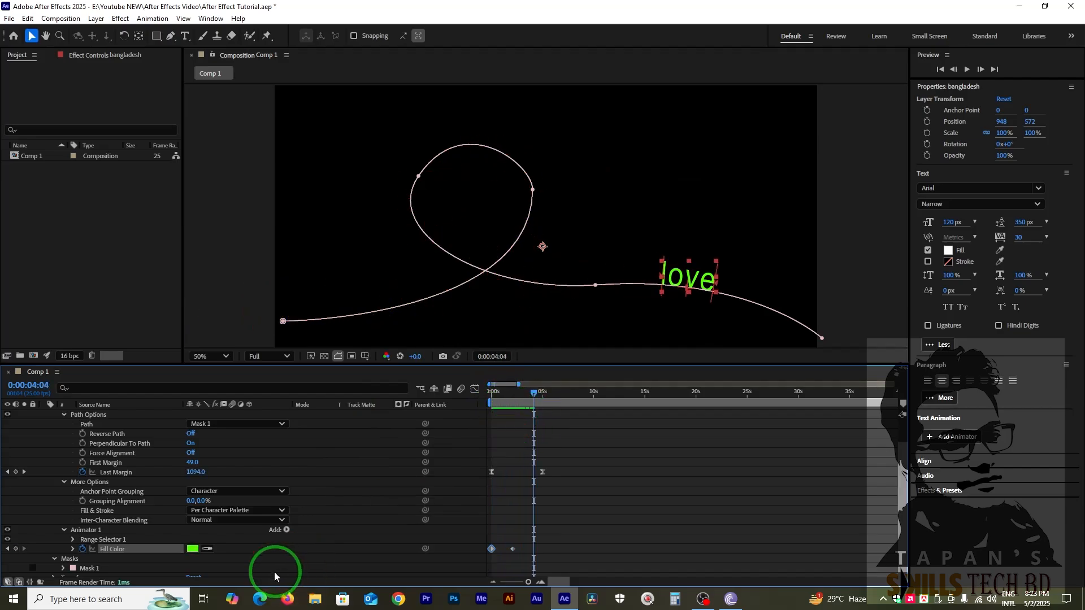
left_click(192, 548)
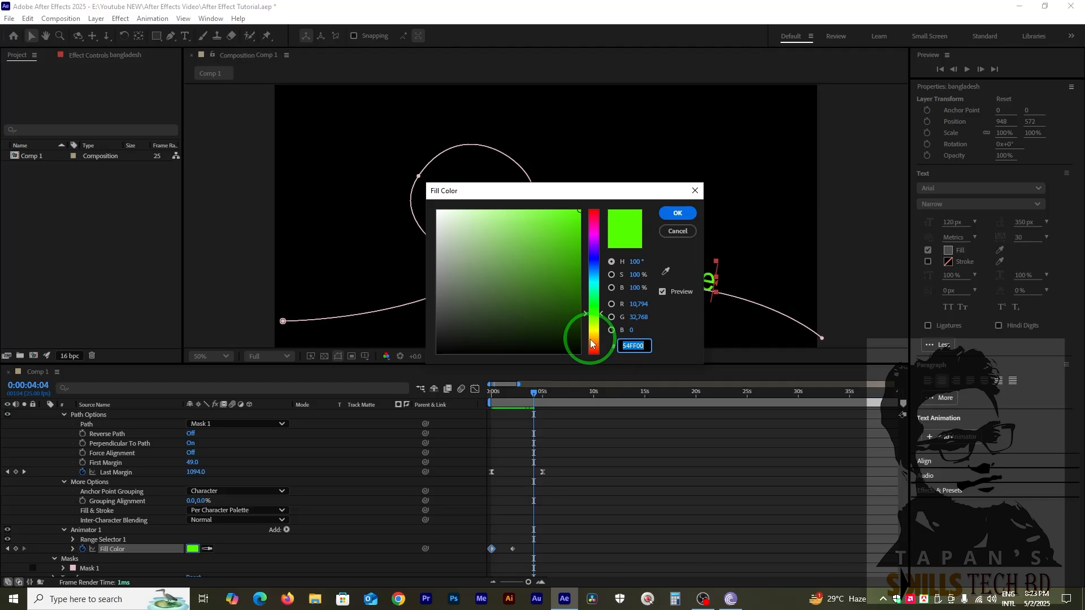
left_click(592, 333)
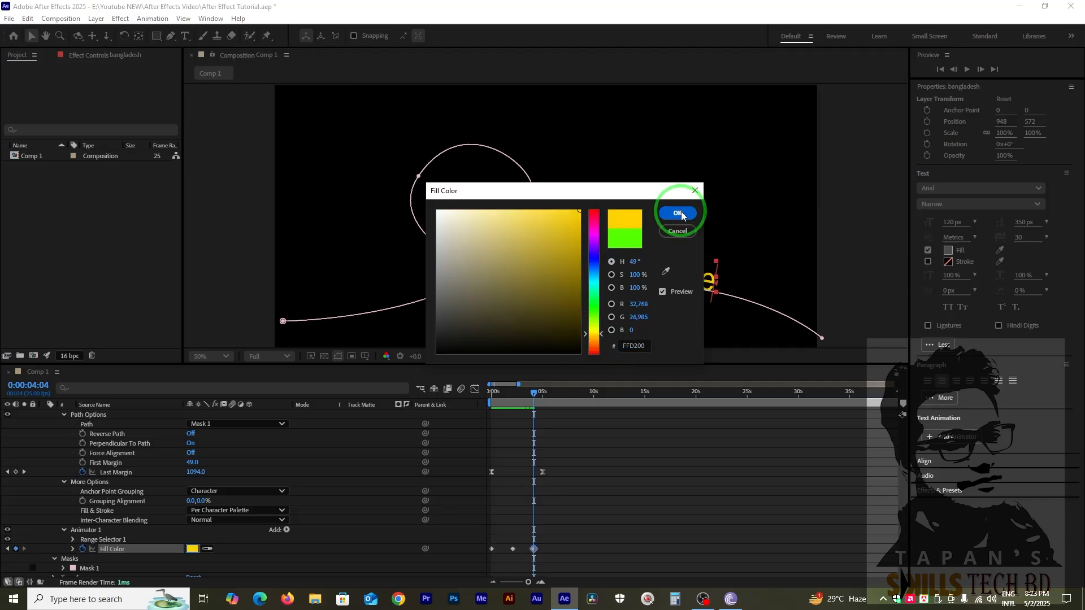
left_click(593, 236)
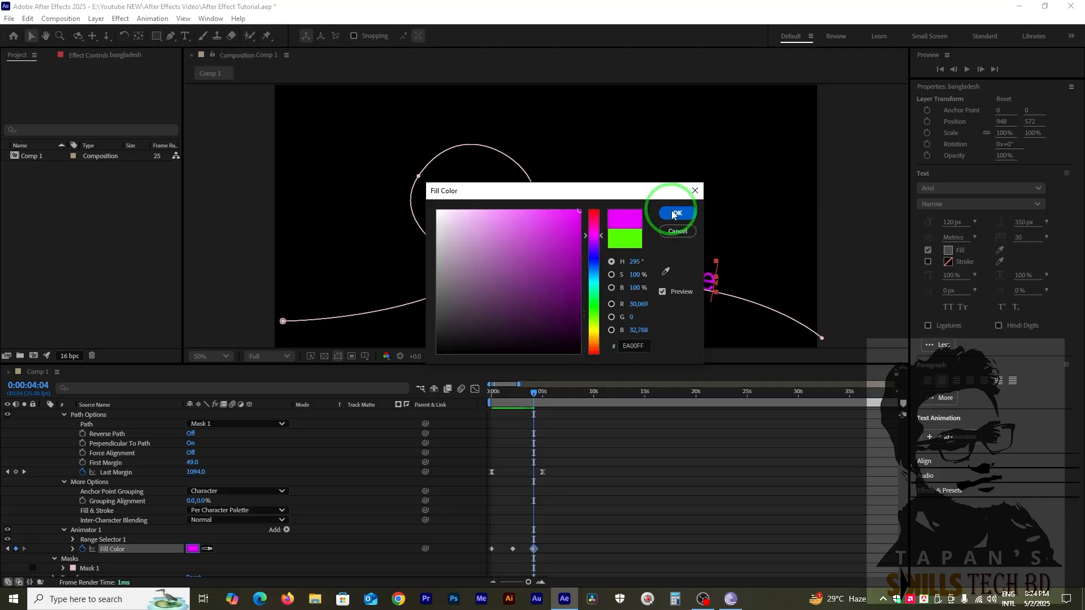
left_click(674, 213)
Play the composition from the start to preview the text's color changes, and stop playback at 0:00:05:13.
left_click(493, 390)
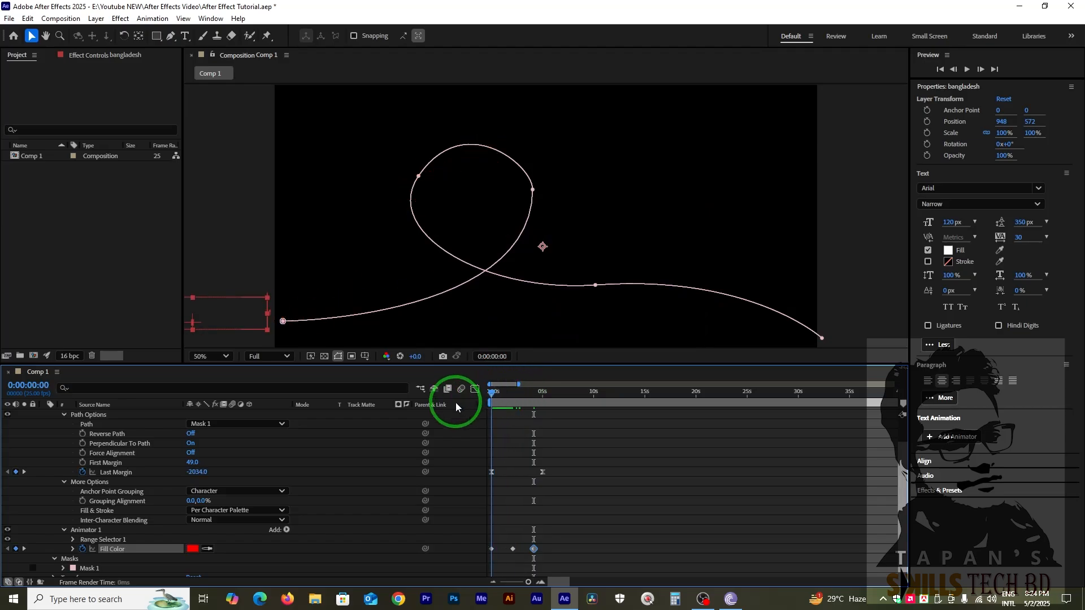
key("space")
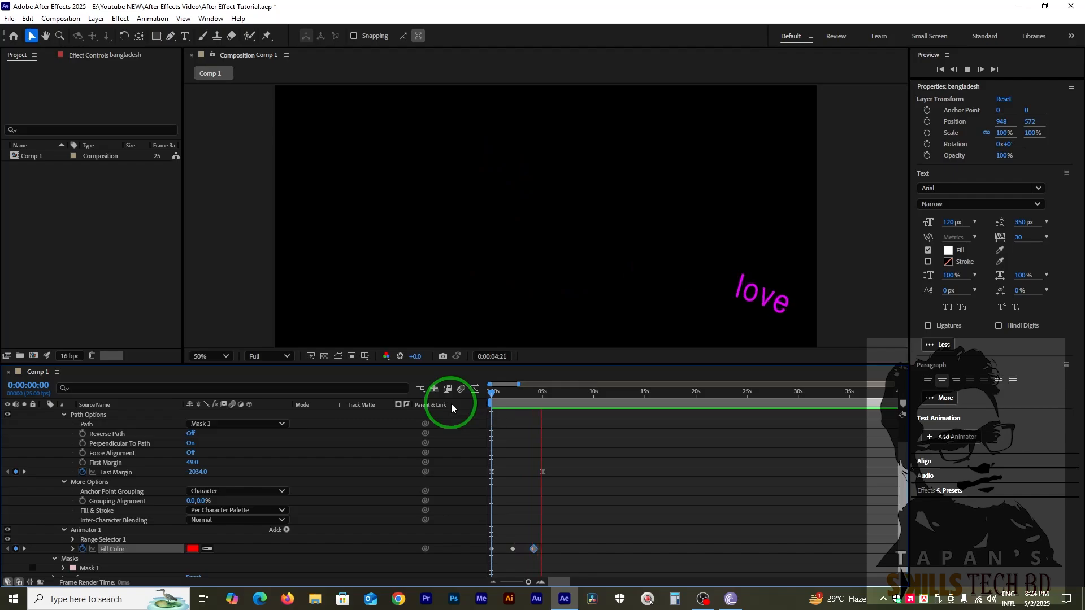
key("space")
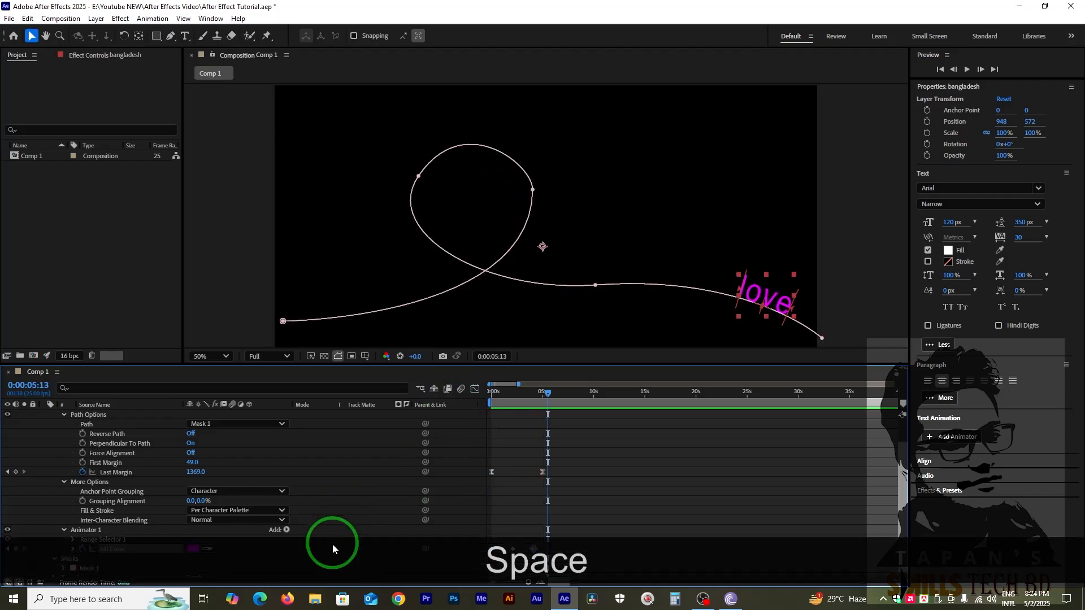
Add an RGB Stroke Color property to the text layer's Animator 1.
scroll(334, 483, "up", 3)
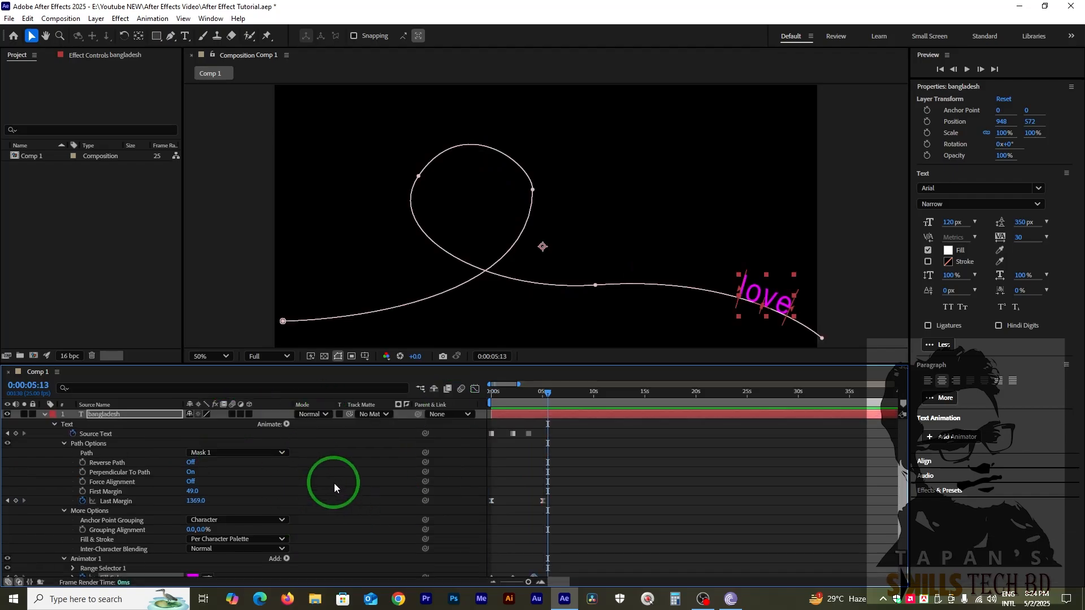
left_click(286, 424)
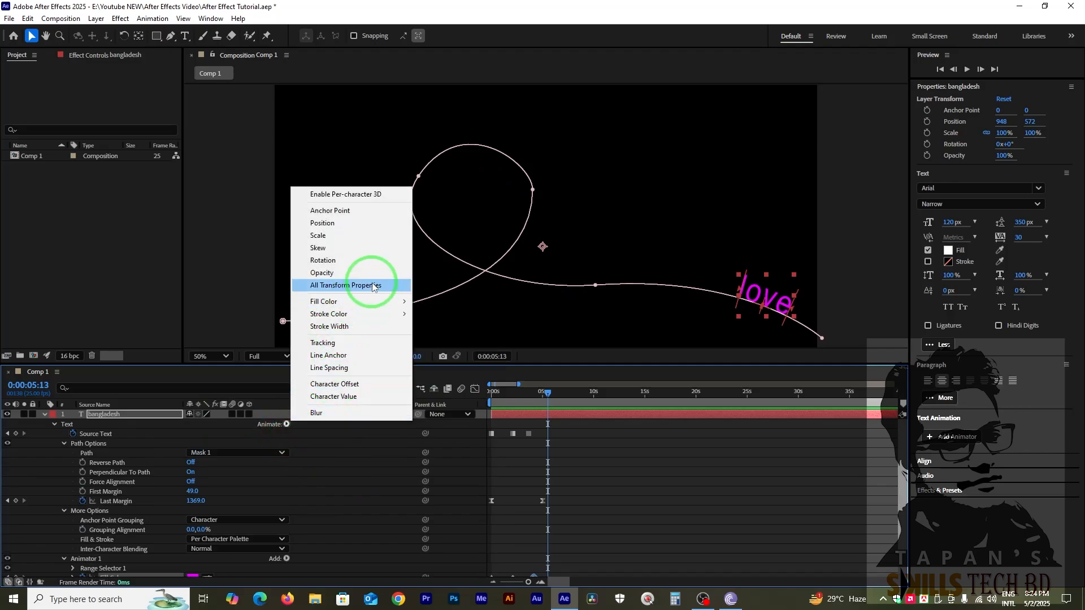
mouse_move(337, 304)
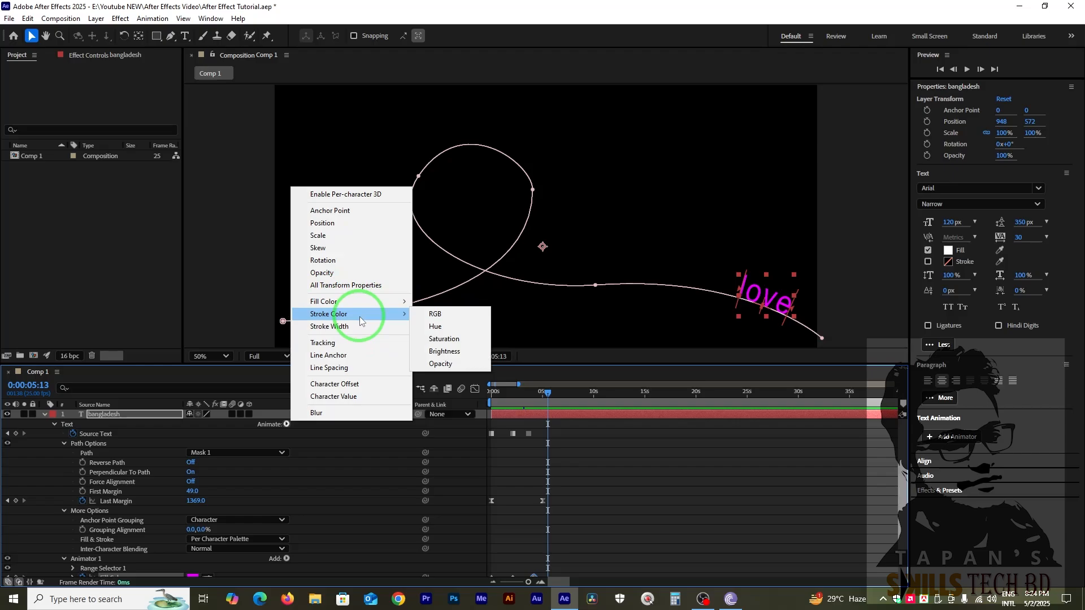
left_click(443, 315)
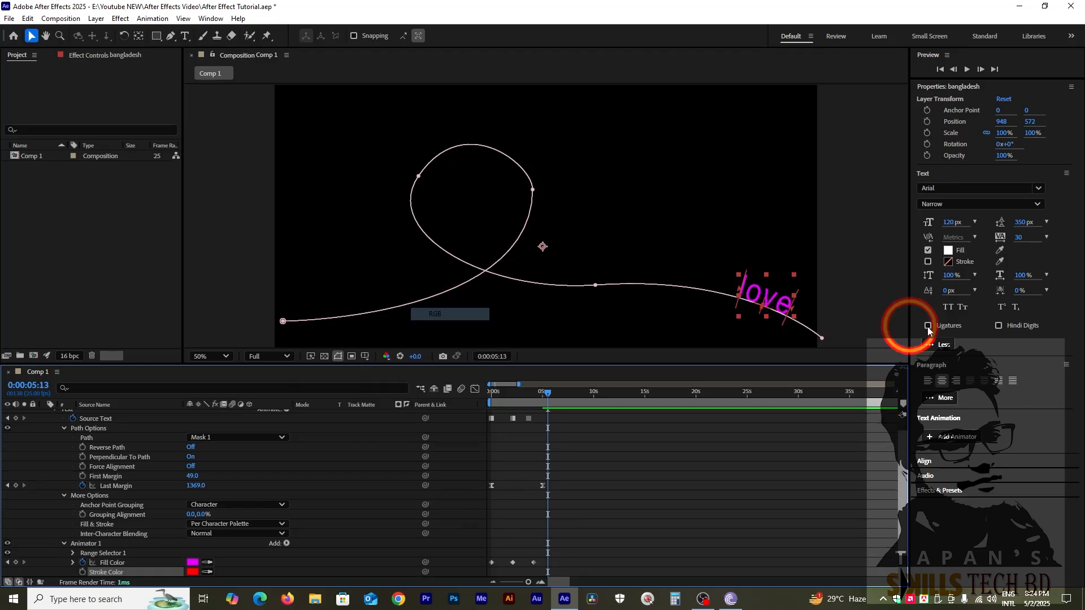
Turn on the text's stroke at 0:00:05:13 and set its width to 10 px.
left_click(927, 262)
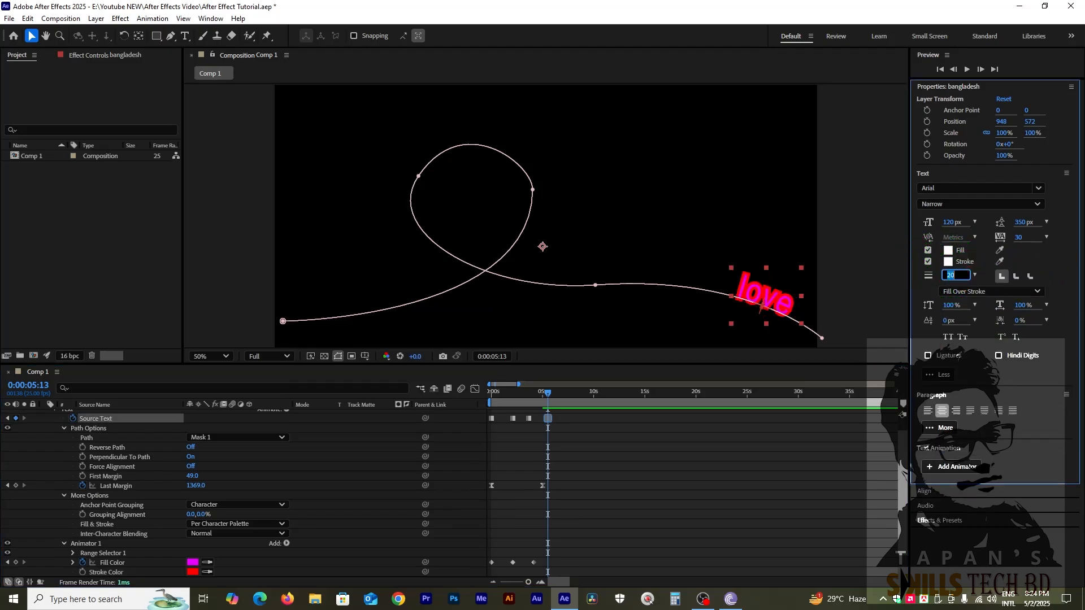
type("10")
key("Return")
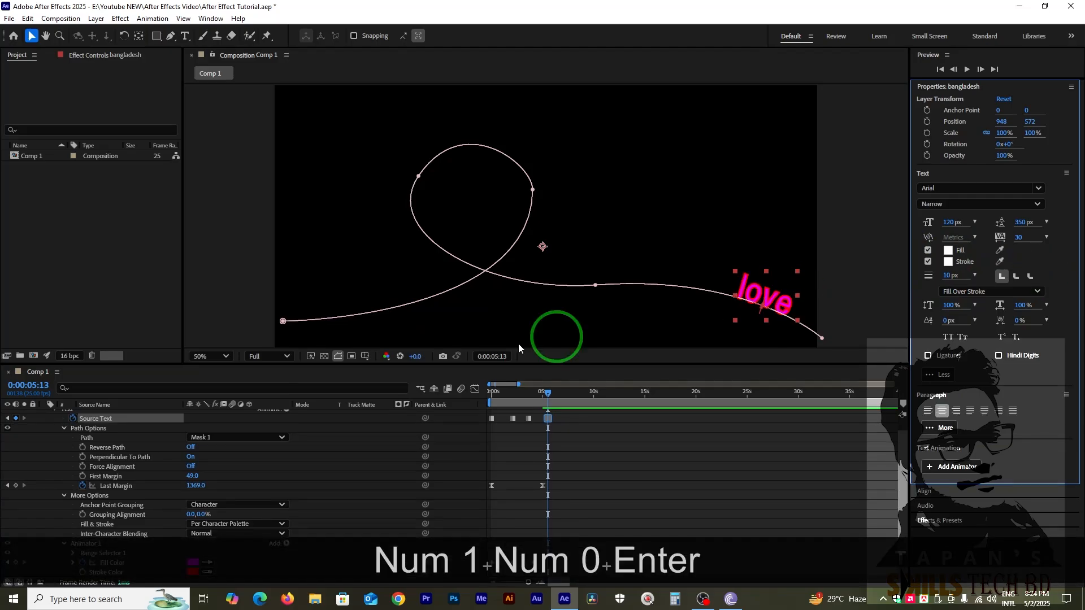
Set the text animator's Stroke Color to white, FFFFFF.
left_click(174, 571)
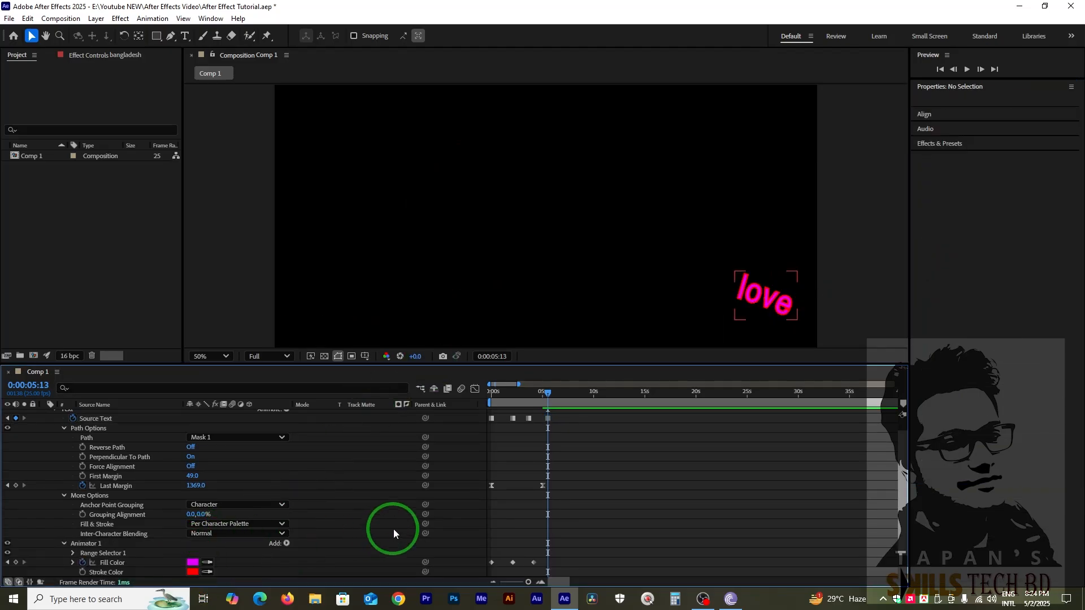
scroll(351, 535, "down", 1)
left_click(191, 542)
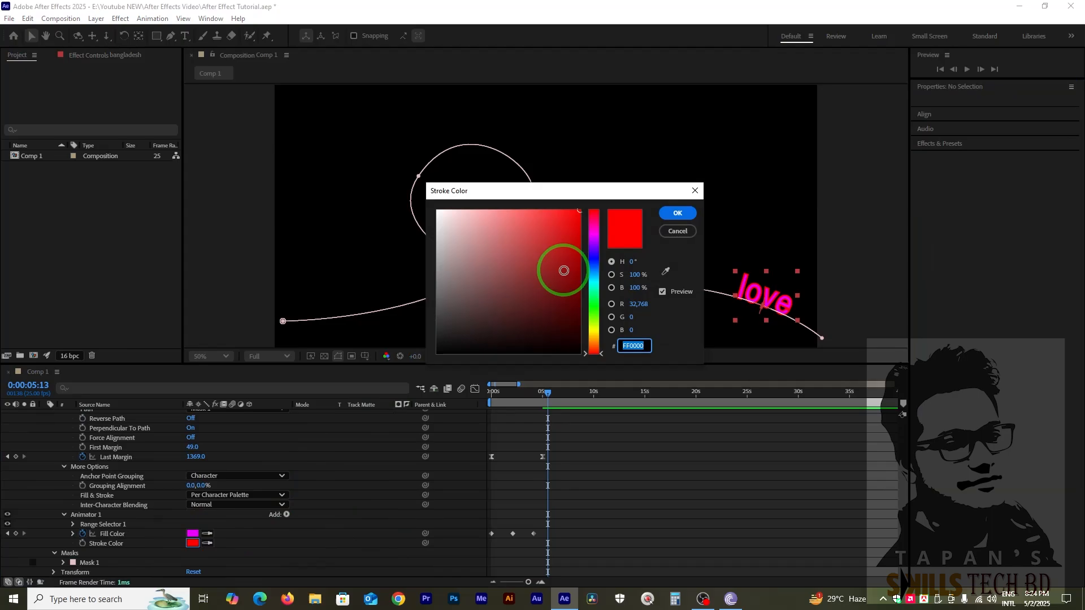
left_click_drag(487, 232, 369, 188)
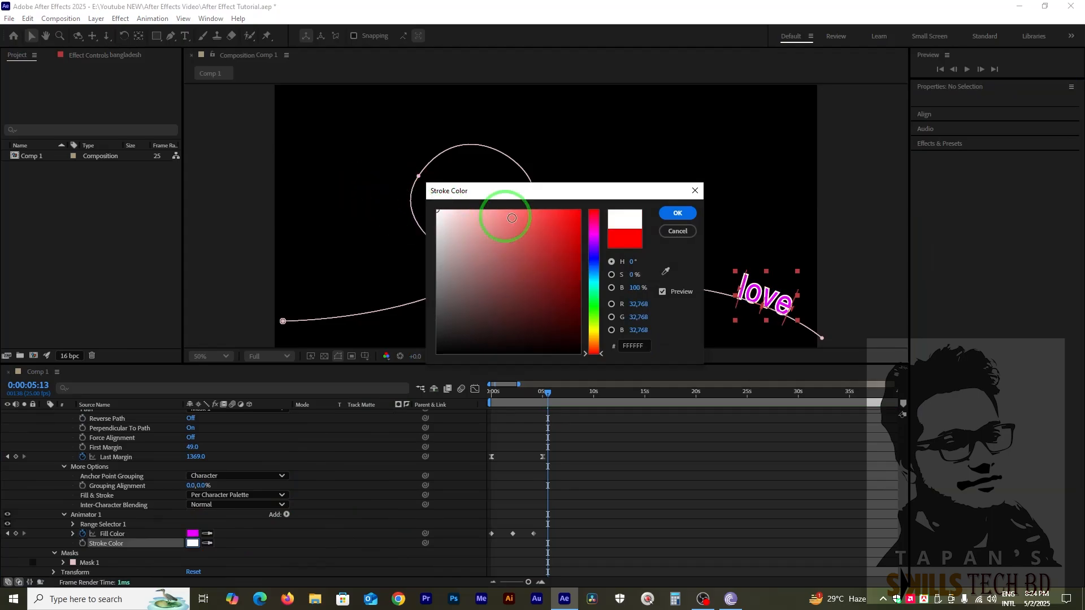
left_click(681, 214)
Move to 0:00:04:02 and turn on the stroke for the word "love".
mouse_move(545, 392)
left_mouse_down()
mouse_move(493, 391)
mouse_move(541, 421)
mouse_move(533, 428)
left_mouse_up()
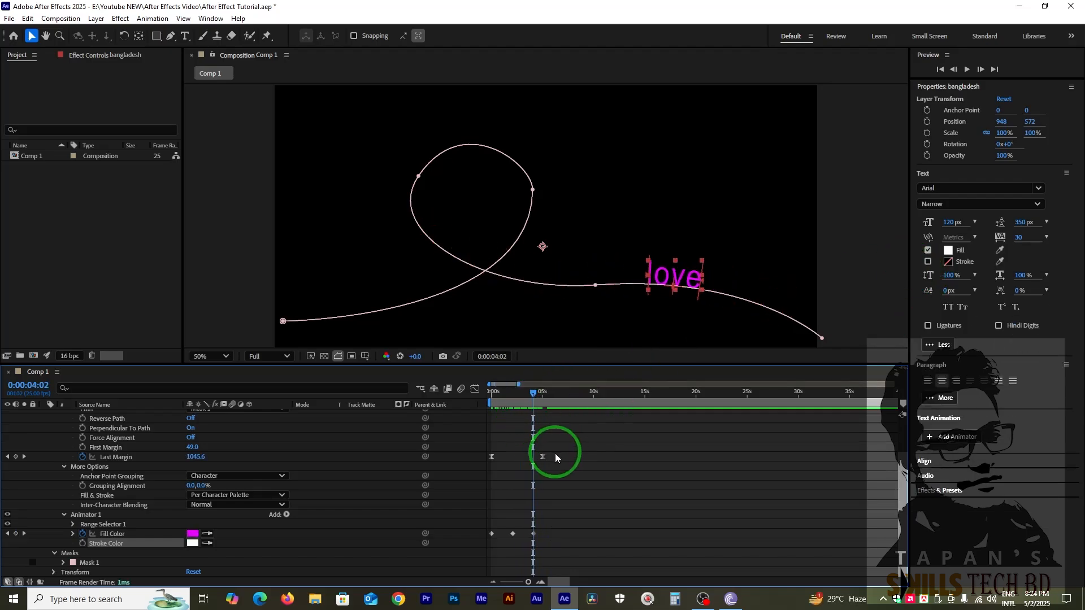
left_click(949, 304)
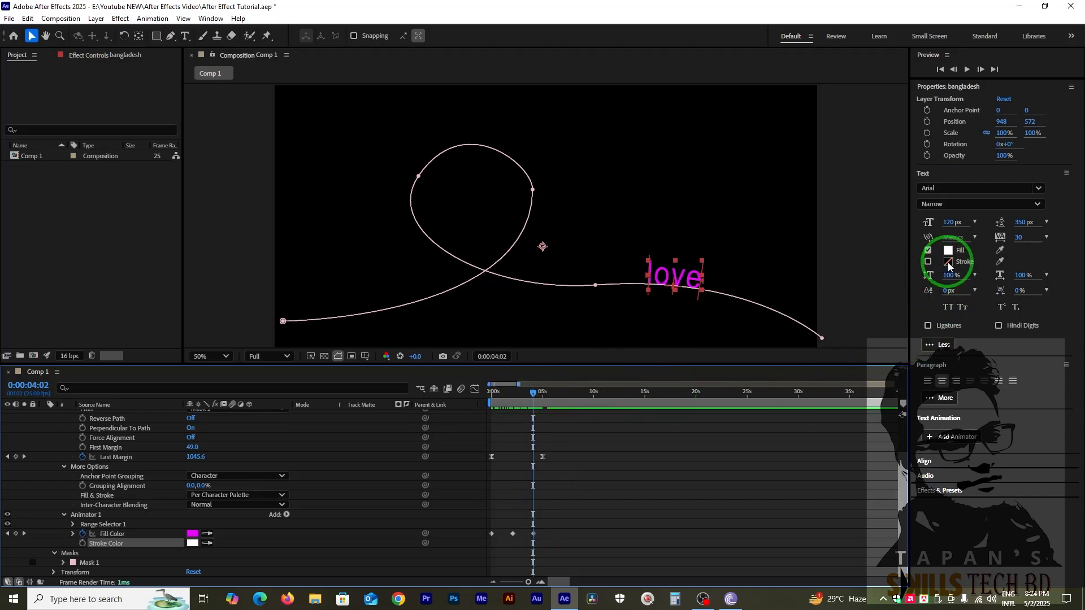
left_click(927, 262)
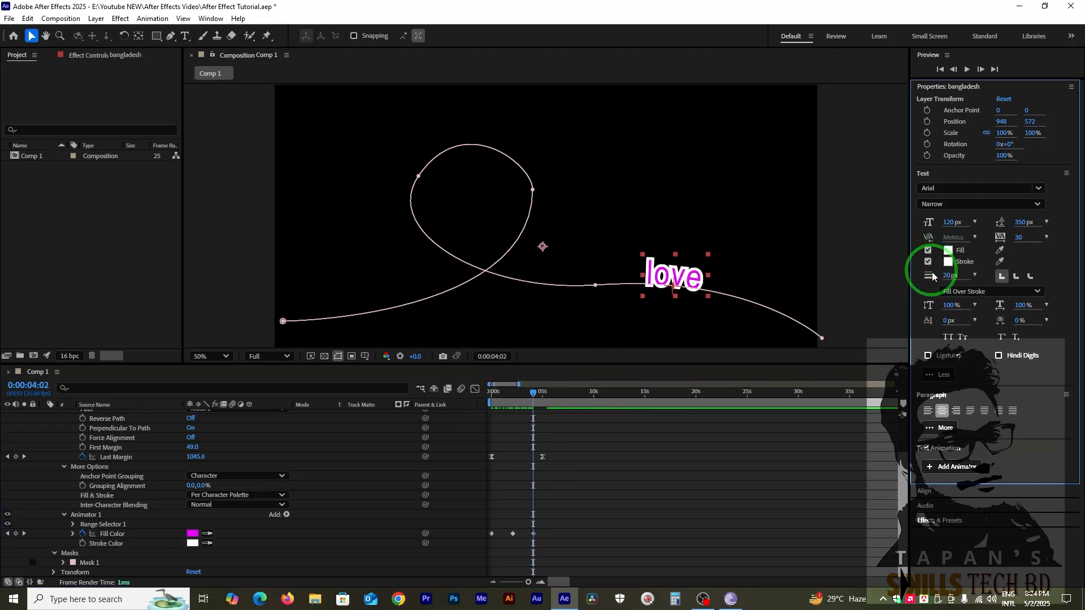
Keyframe the text animator's Stroke Color at 0:00:00:00 and at 0:00:04:04.
mouse_move(505, 393)
left_mouse_down()
mouse_move(510, 403)
mouse_move(474, 405)
left_mouse_up()
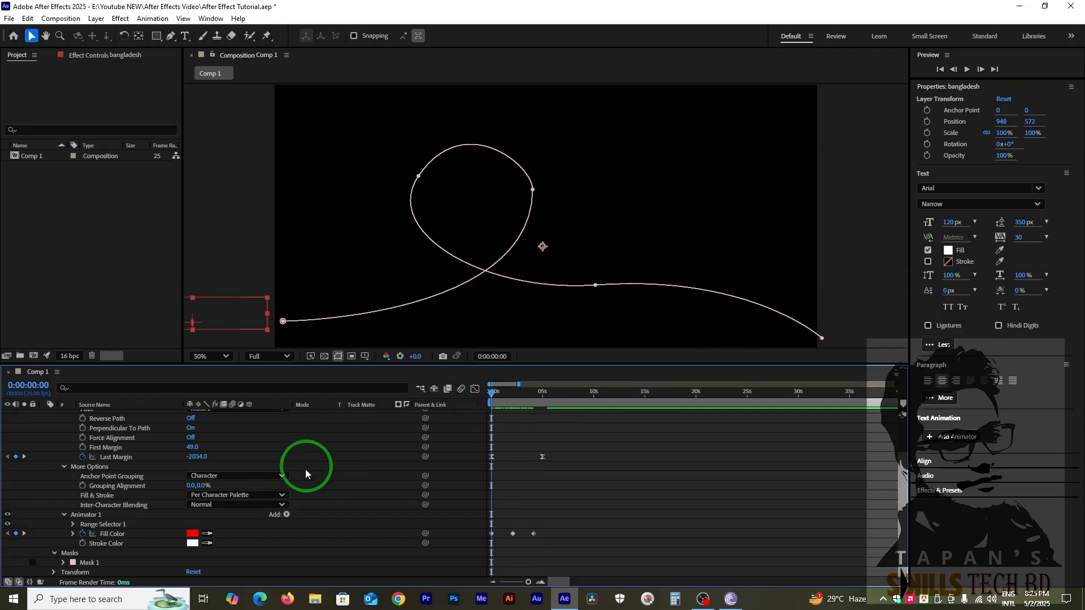
left_click(113, 543)
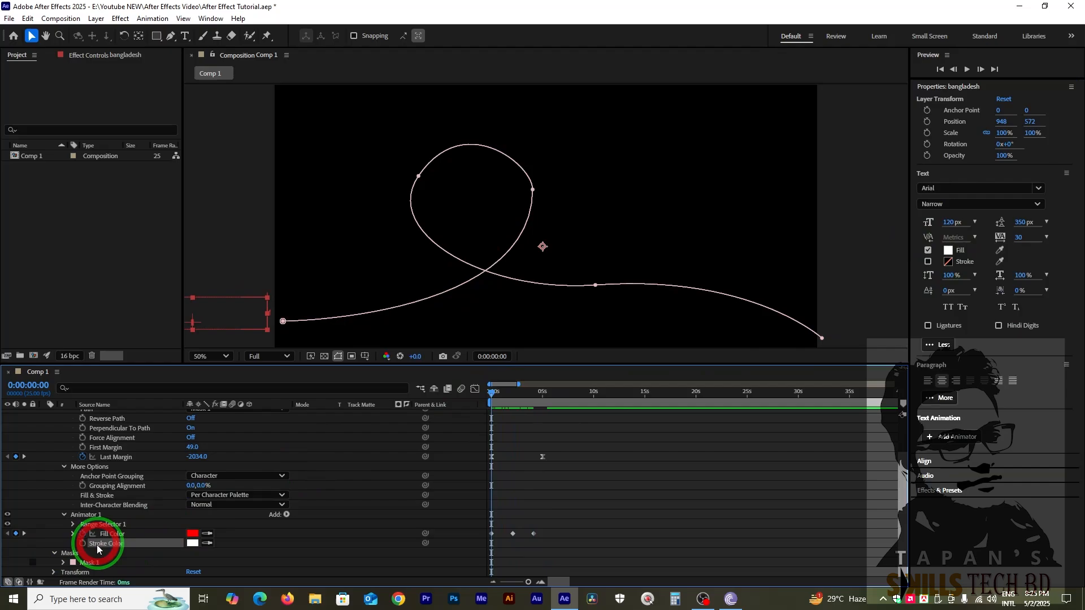
left_click(83, 544)
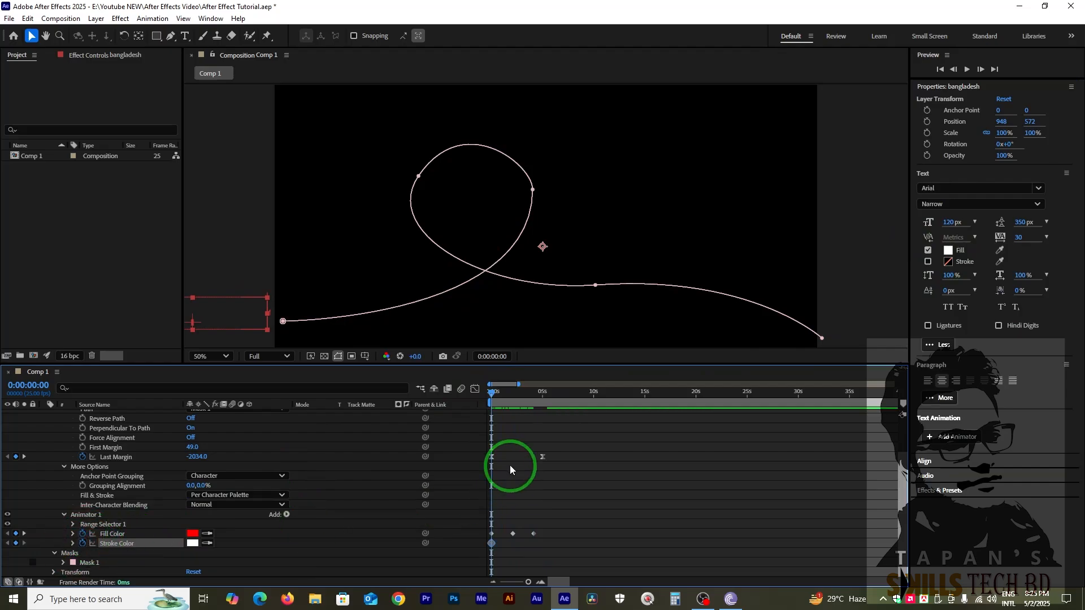
left_click_drag(506, 392, 533, 403)
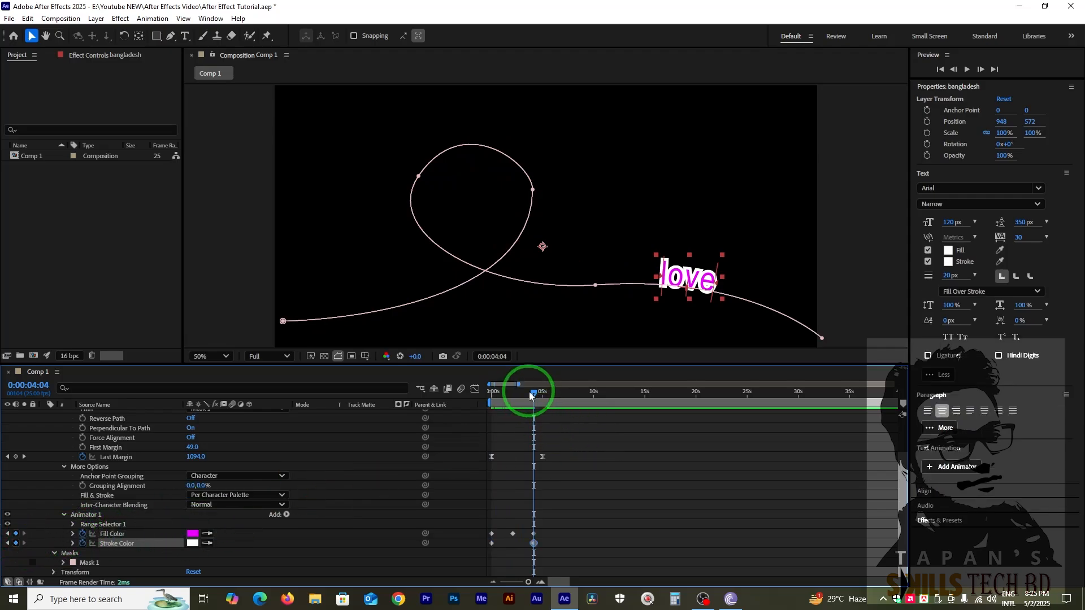
Turn on the text's stroke at 0:00:00:00 and set its color to blue, 0036FF.
left_click_drag(529, 391, 396, 458)
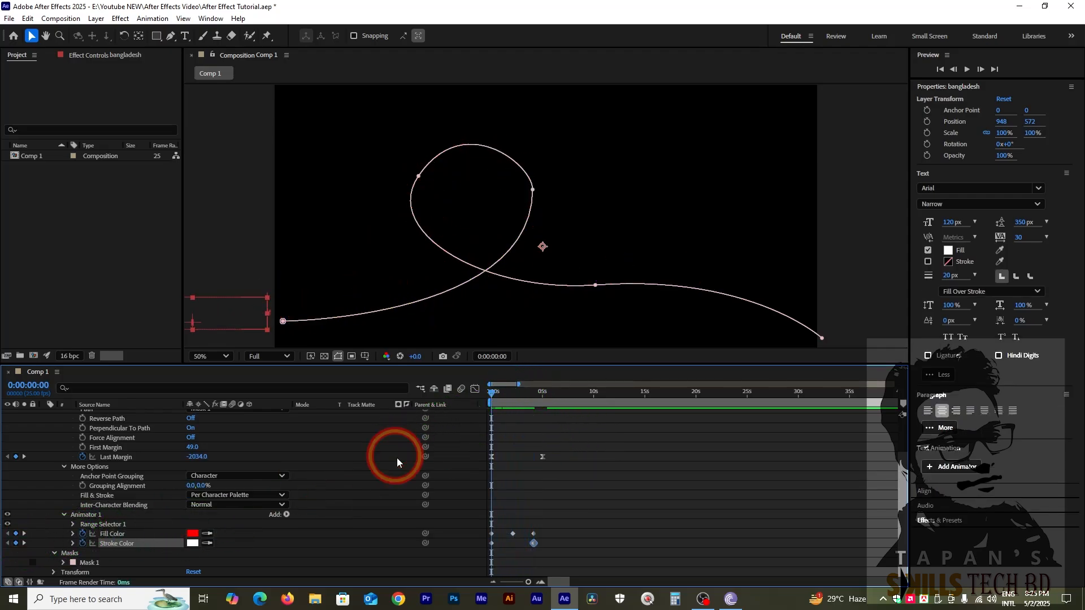
left_click(397, 457)
left_click(927, 262)
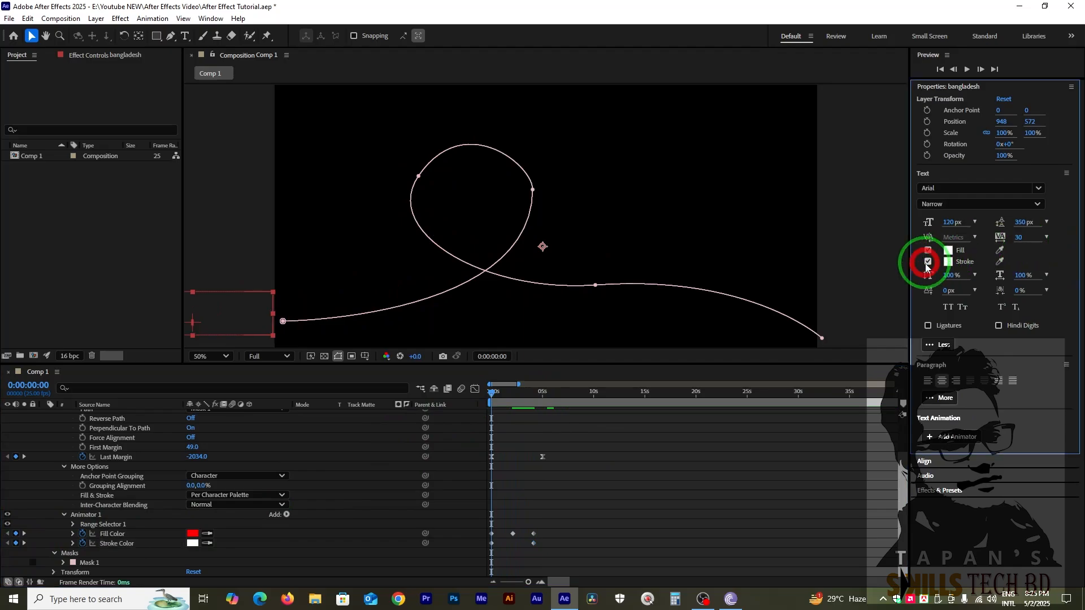
left_click(948, 262)
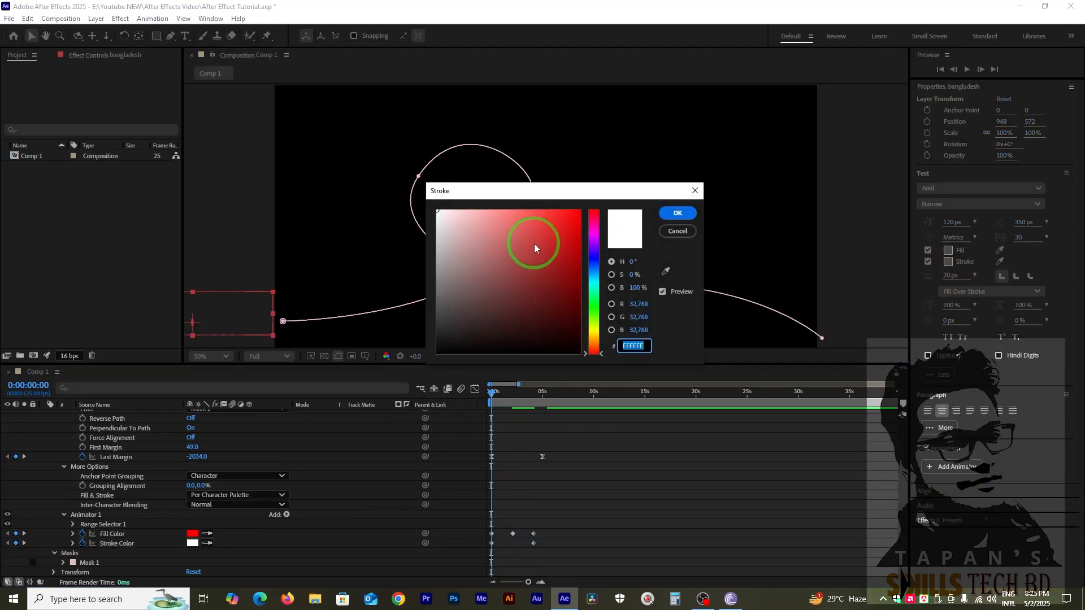
left_click(594, 321)
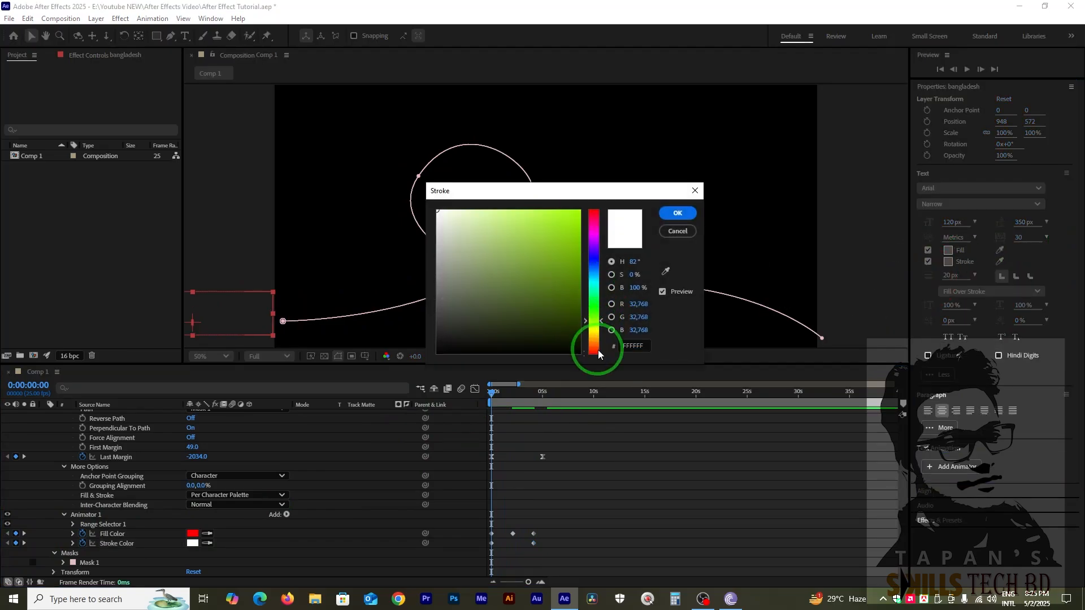
left_click(593, 262)
left_click(579, 211)
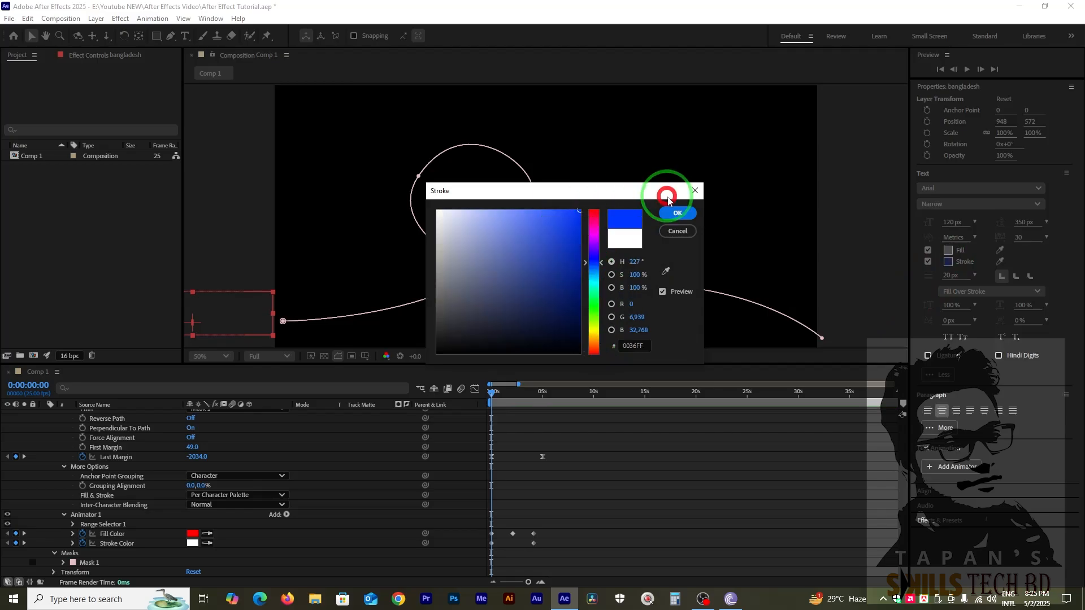
left_click(677, 213)
Add a Tracking animator to the text layer as a separate animator.
left_click_drag(496, 392, 522, 440)
left_click(498, 449)
scroll(602, 487, "up", 2)
scroll(582, 505, "down", 2)
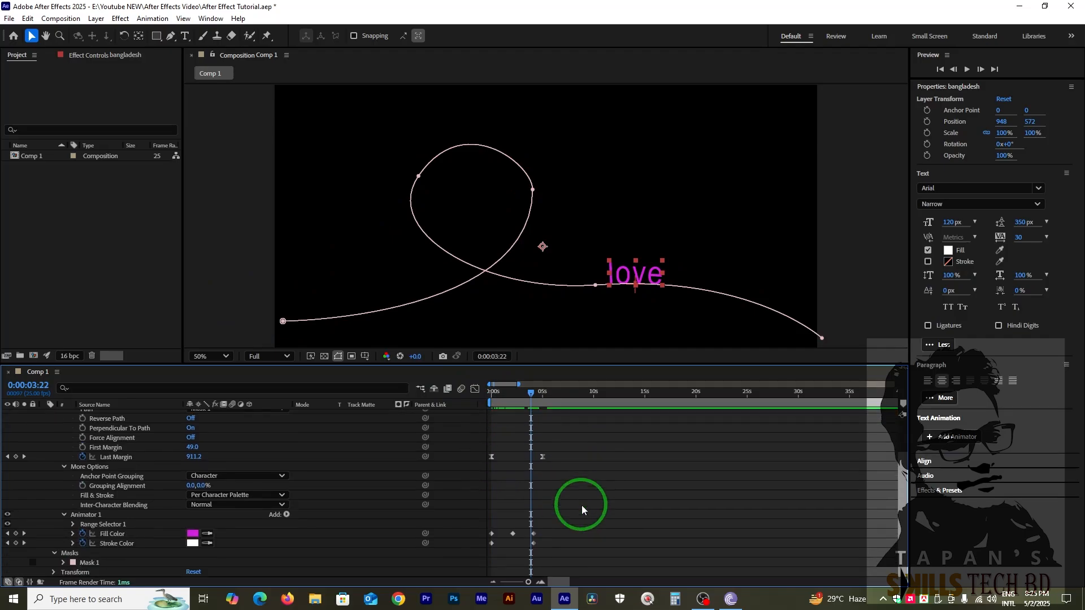
scroll(296, 517, "up", 2)
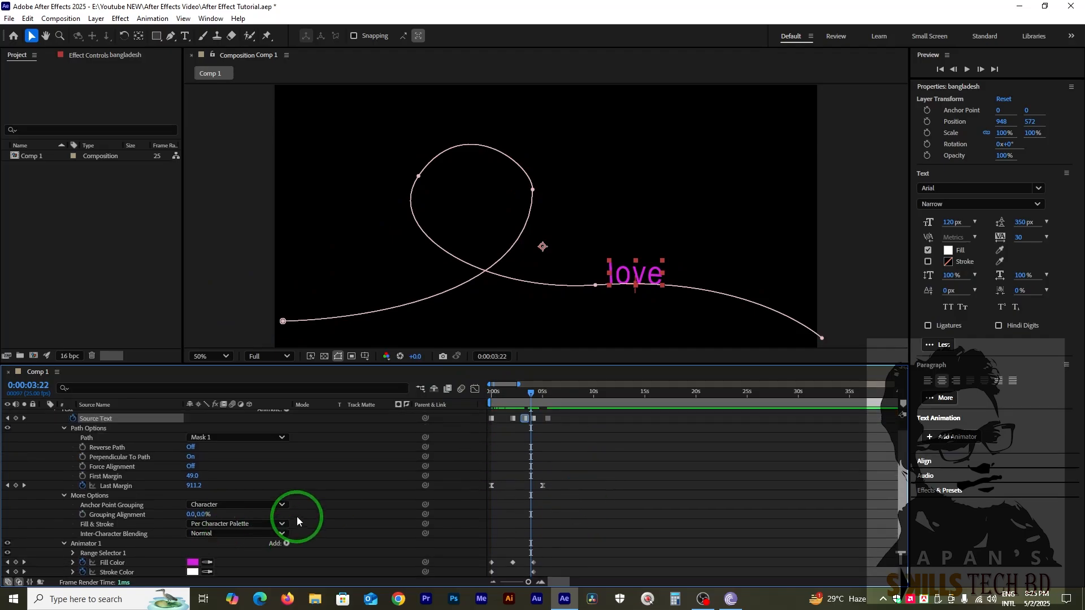
left_click(286, 424)
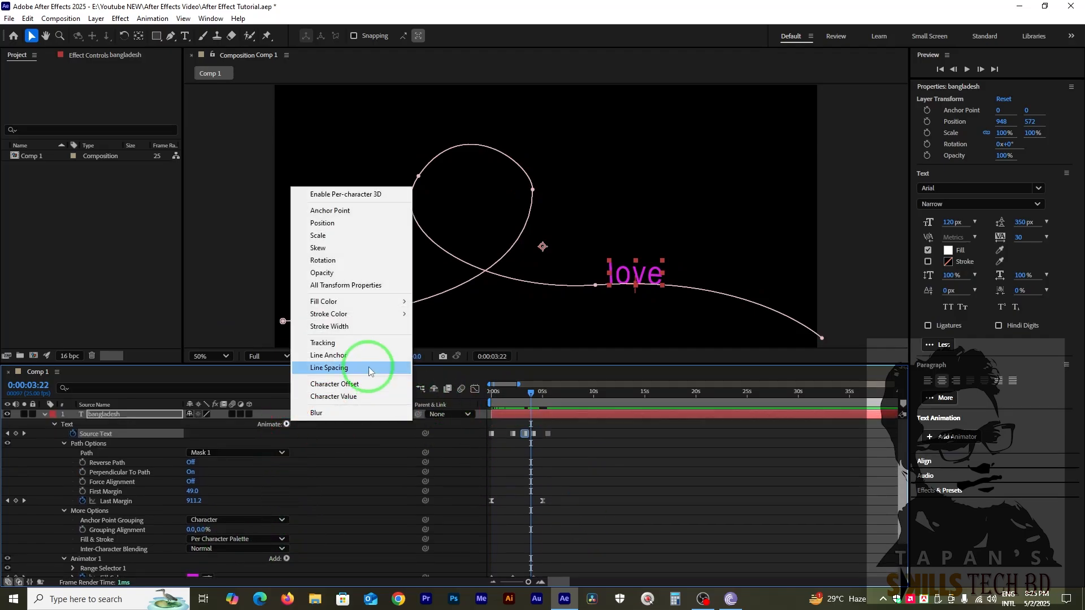
mouse_move(334, 303)
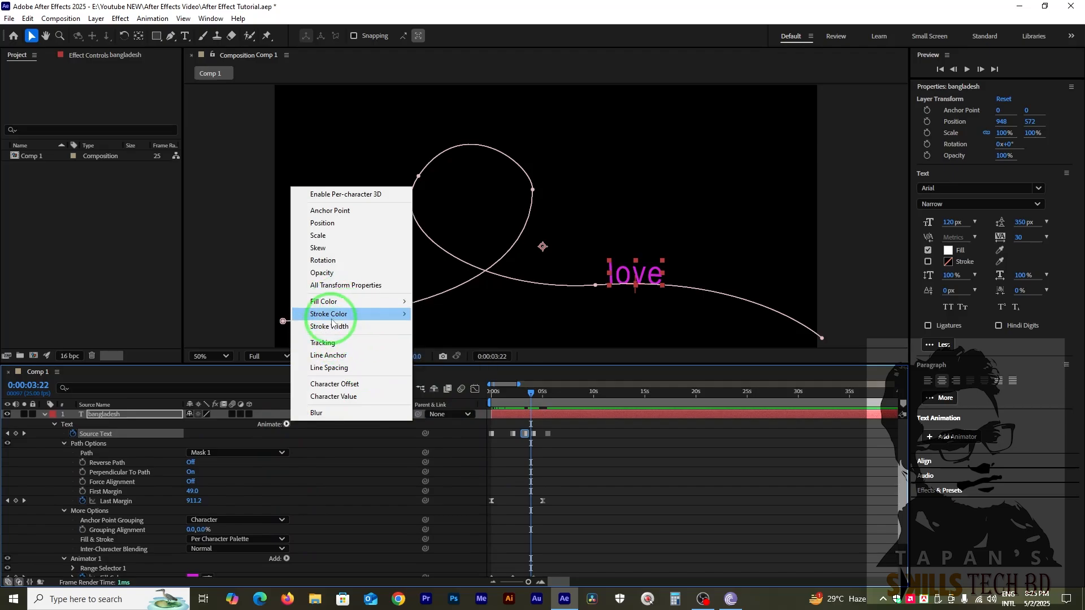
left_click(331, 343)
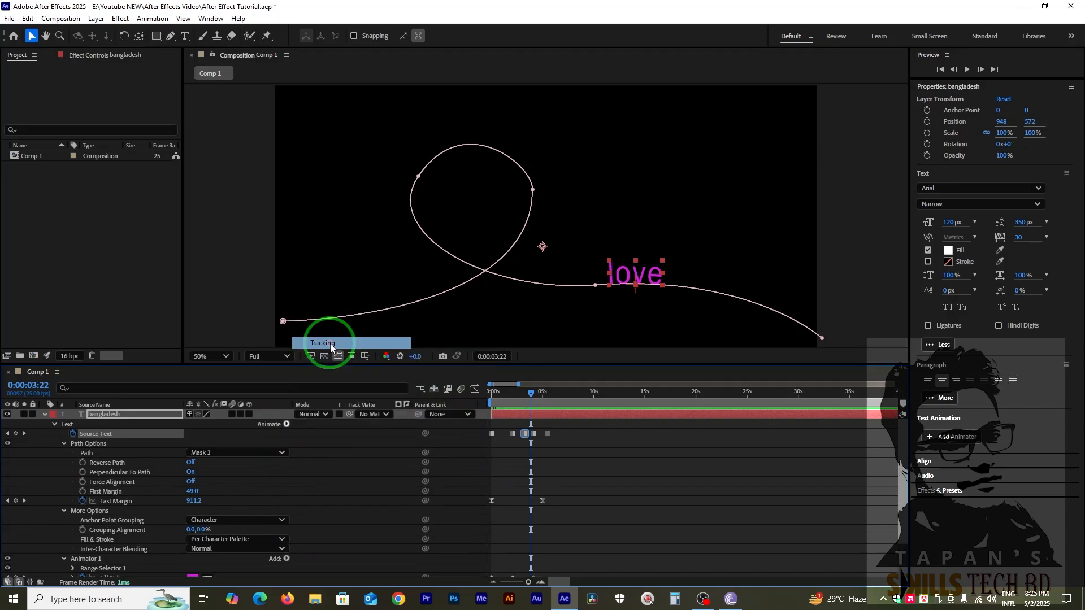
Delete all the Stroke Color keyframes from Animator 1.
left_click_drag(539, 414, 495, 403)
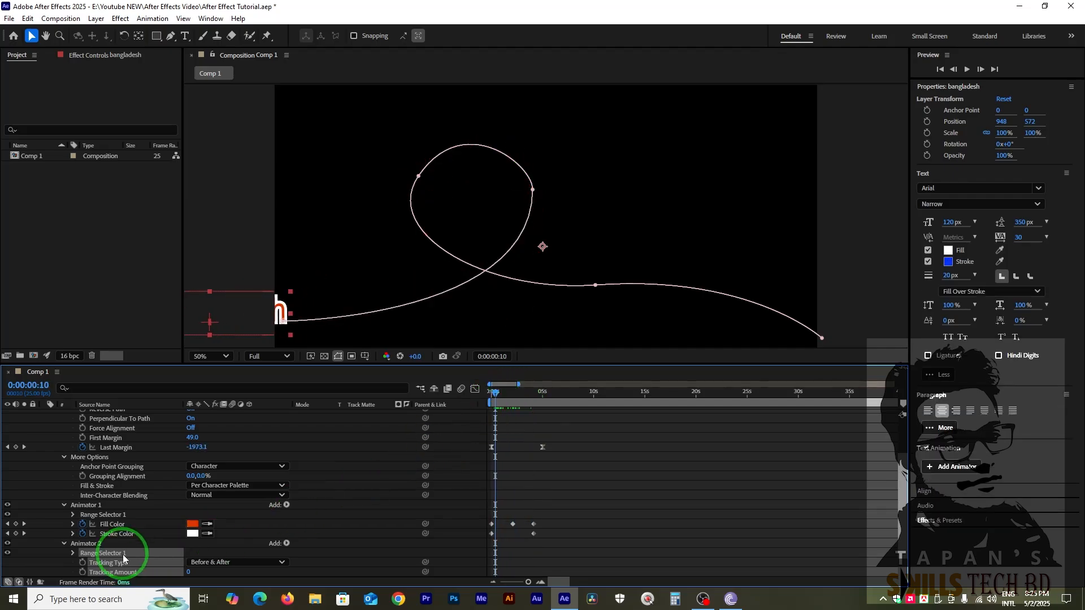
scroll(124, 555, "down", 1)
left_click_drag(543, 501, 450, 515)
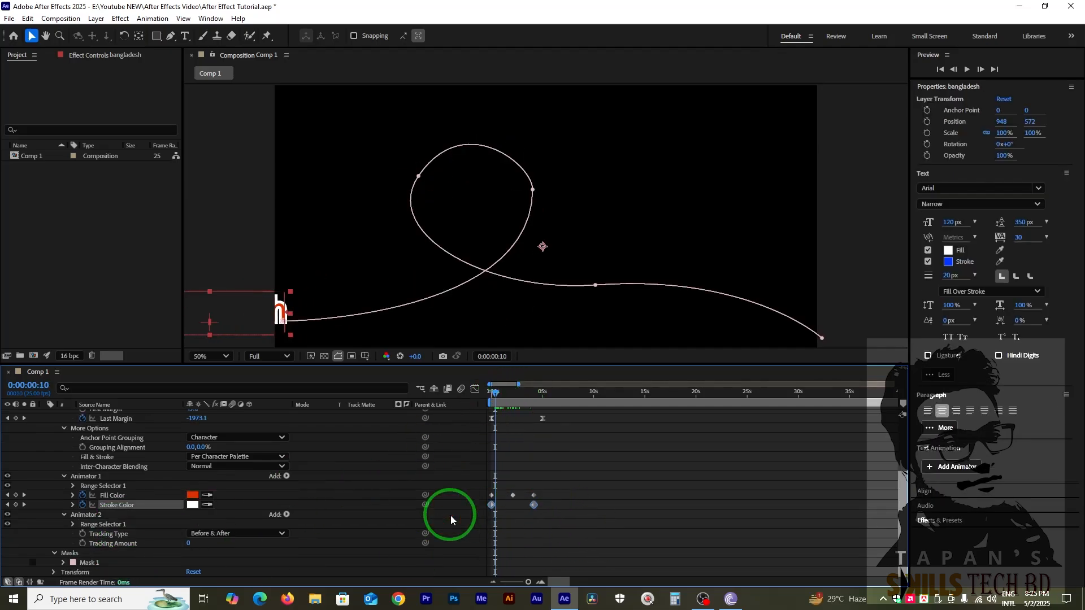
key("Delete")
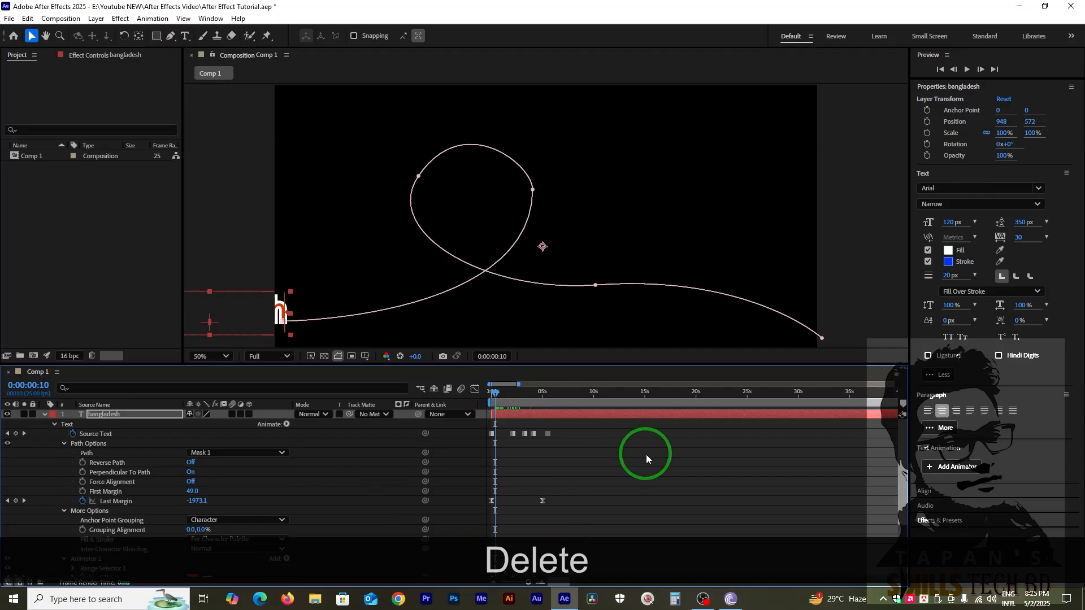
Delete the third and the last of the text layer's five Source Text keyframes.
left_click(512, 434)
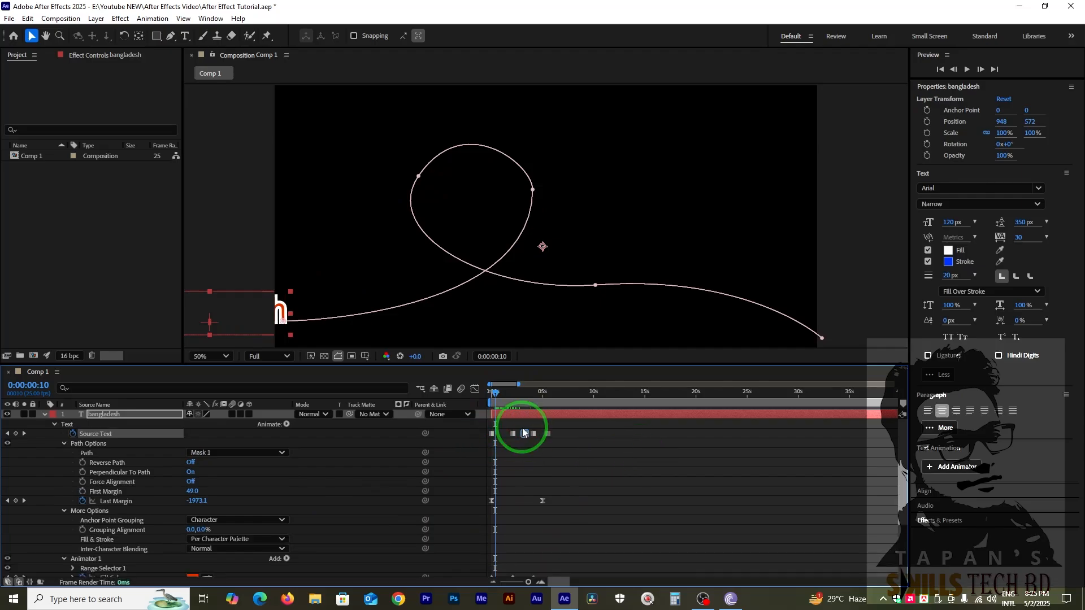
left_click_drag(522, 428, 546, 452)
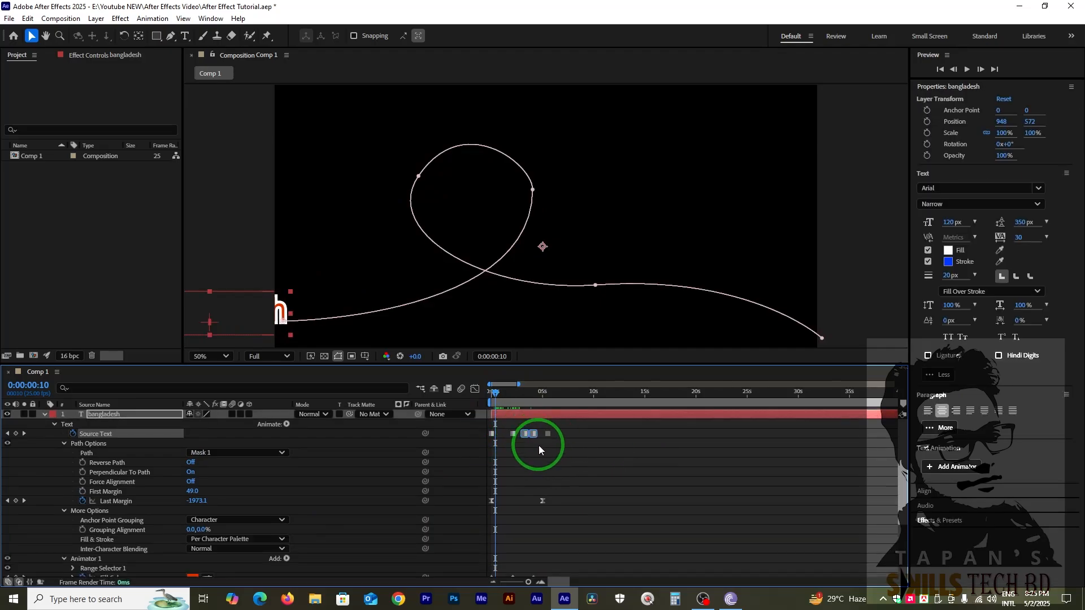
left_click(518, 433)
left_click(525, 435)
key("Delete")
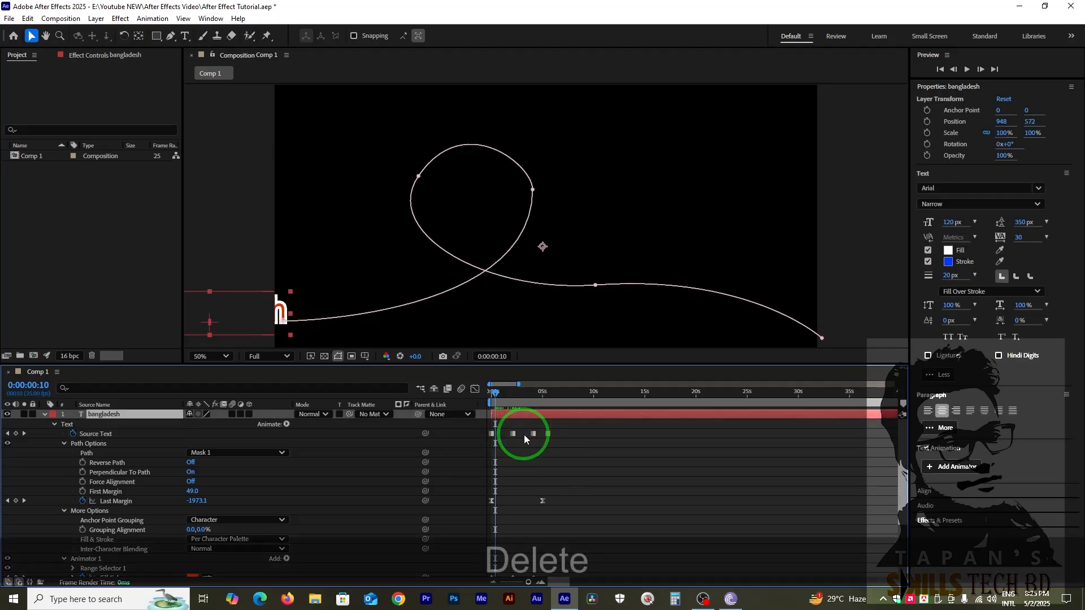
left_click(548, 433)
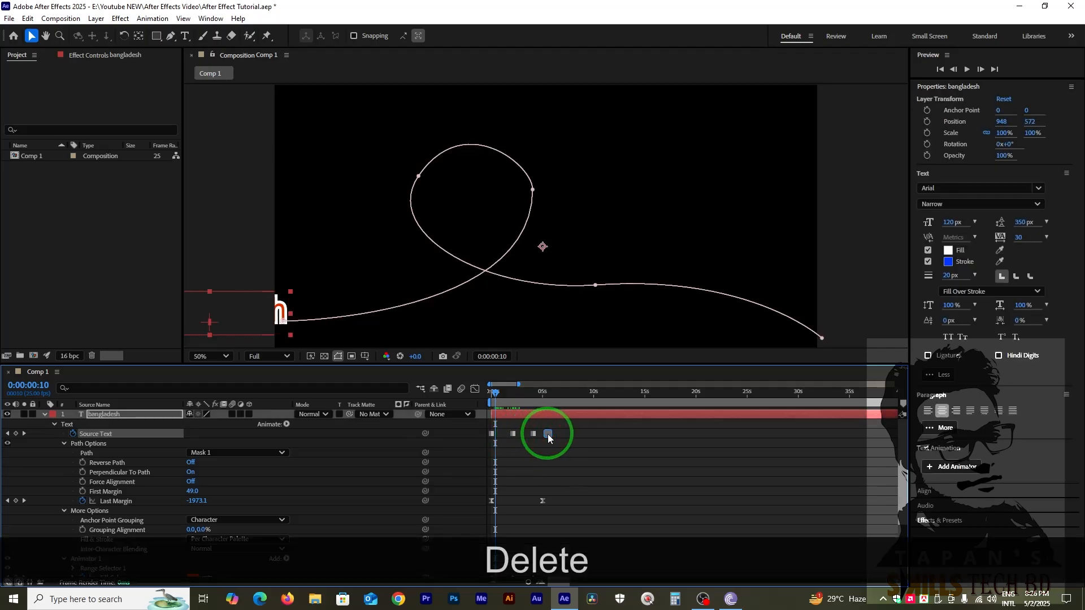
key("Delete")
Set Animator 2's Tracking Amount to 1 and keyframe it at 0:00:00:00.
left_click_drag(525, 399, 505, 418)
scroll(521, 462, "down", 3)
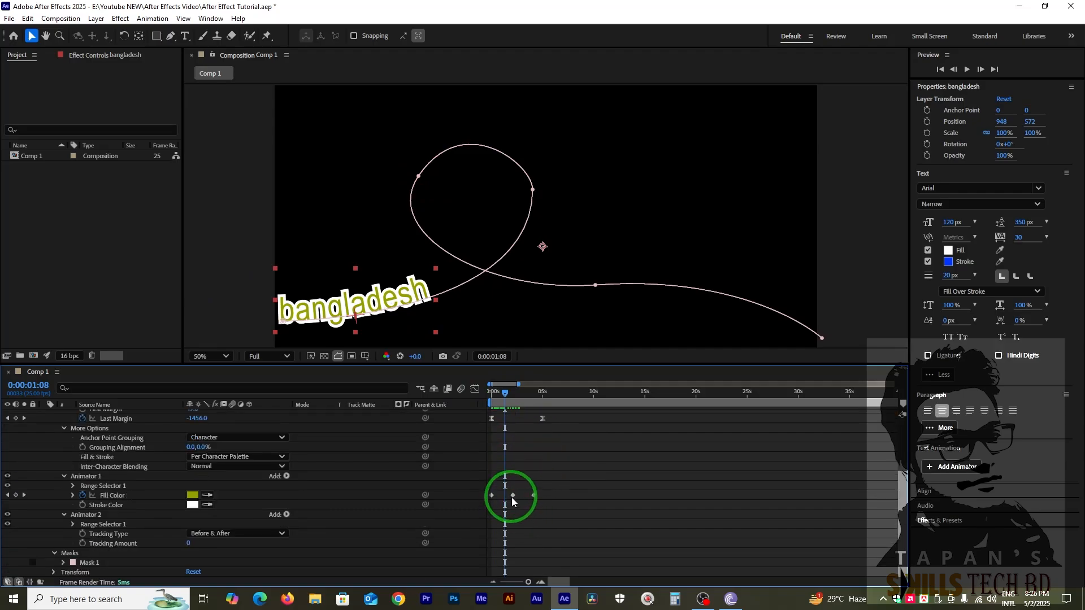
scroll(158, 551, "up", 2)
scroll(157, 552, "down", 2)
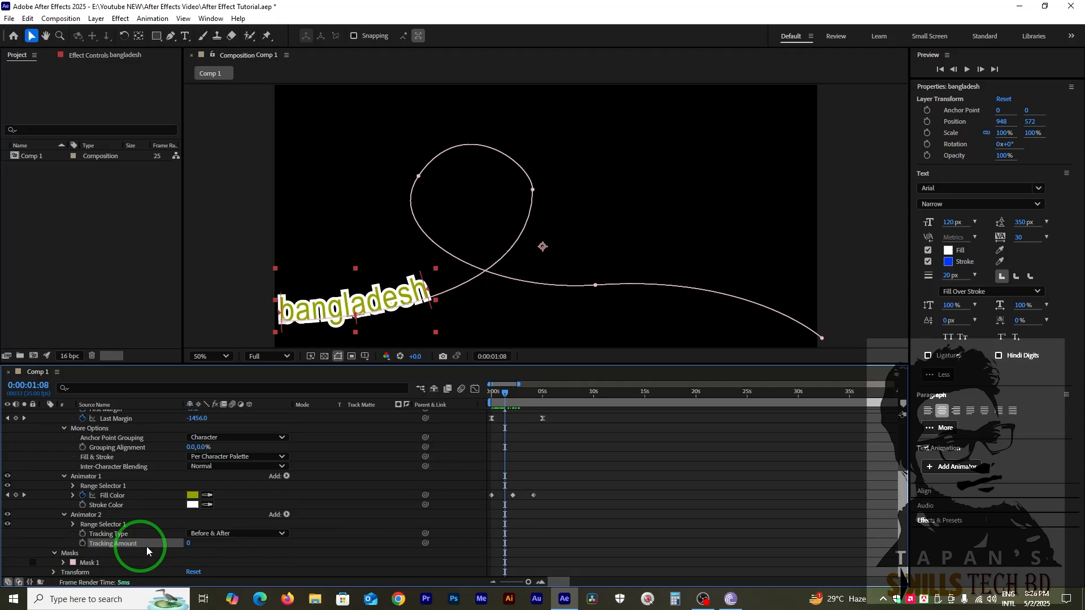
left_click_drag(188, 544, 243, 524)
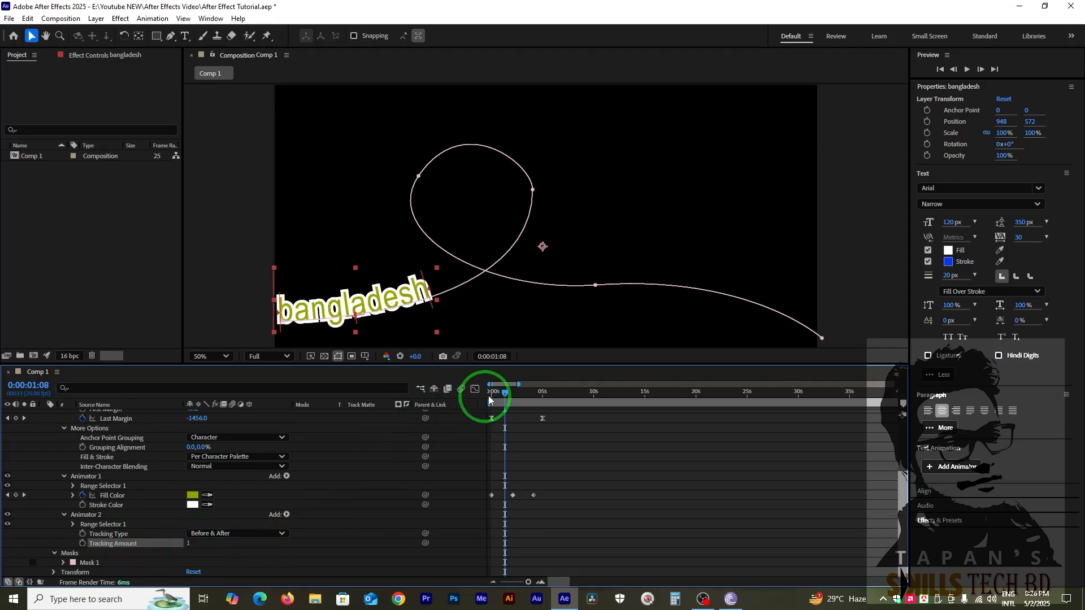
left_click(495, 393)
left_click_drag(494, 395, 490, 395)
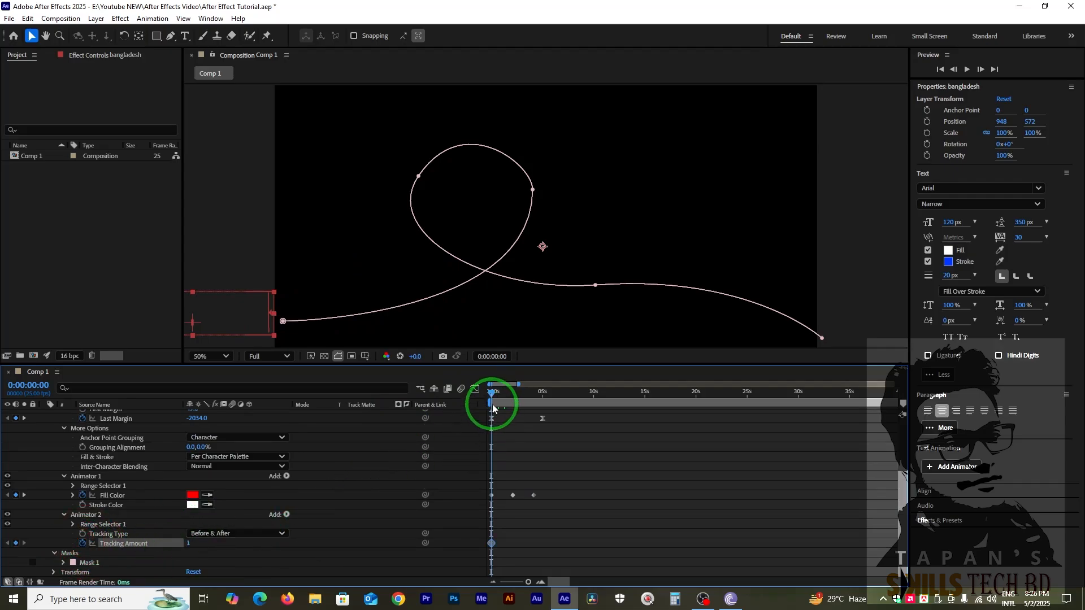
Set the Tracking Amount to 31 at 0:00:01:21 and hold it with another keyframe placed about one second before 0:00:04:15.
mouse_move(492, 408)
left_mouse_down()
mouse_move(500, 392)
mouse_move(510, 399)
left_mouse_up()
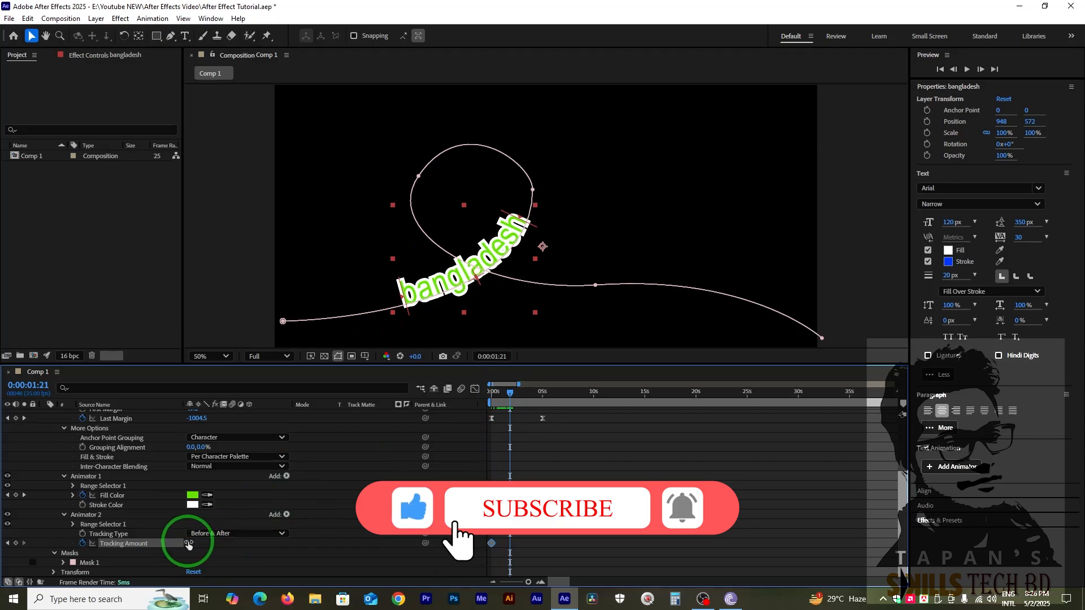
left_click_drag(188, 543, 201, 542)
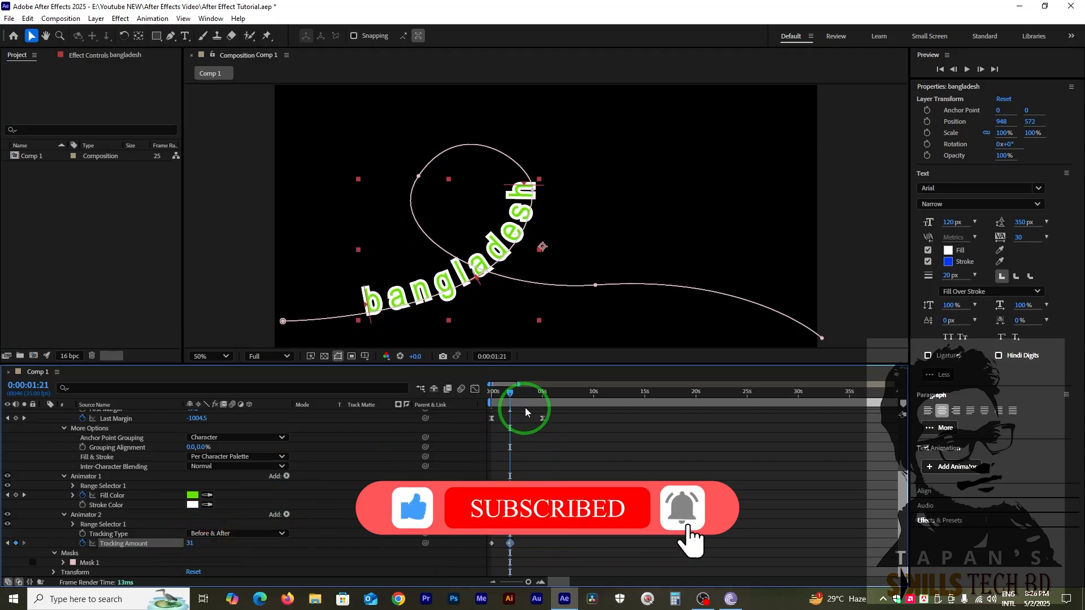
mouse_move(524, 408)
left_mouse_down()
mouse_move(527, 395)
mouse_move(538, 401)
left_mouse_up()
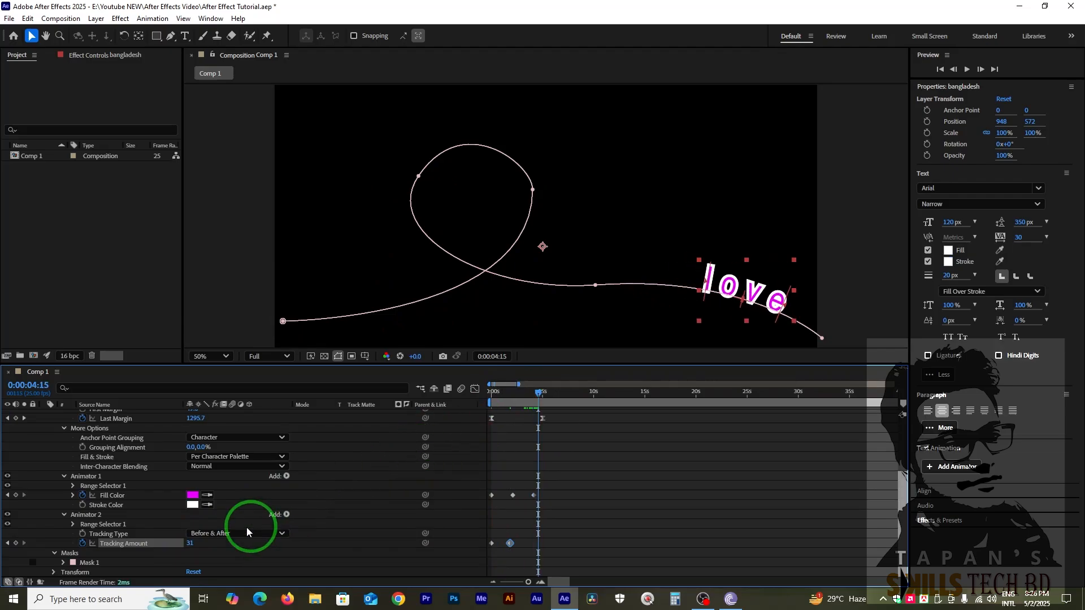
left_click(192, 543)
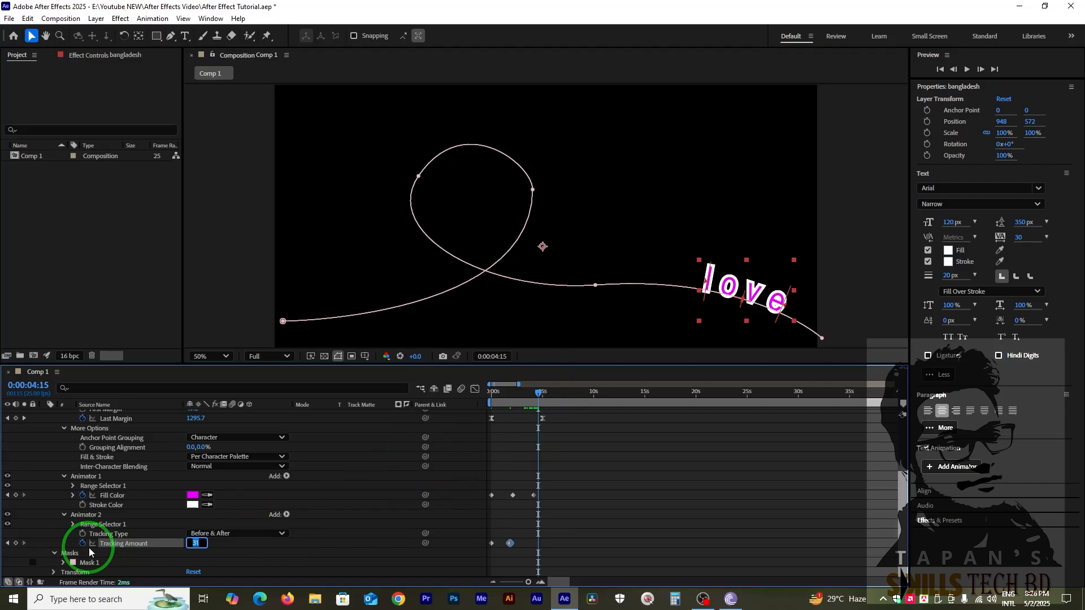
left_click(15, 543)
left_click(267, 486)
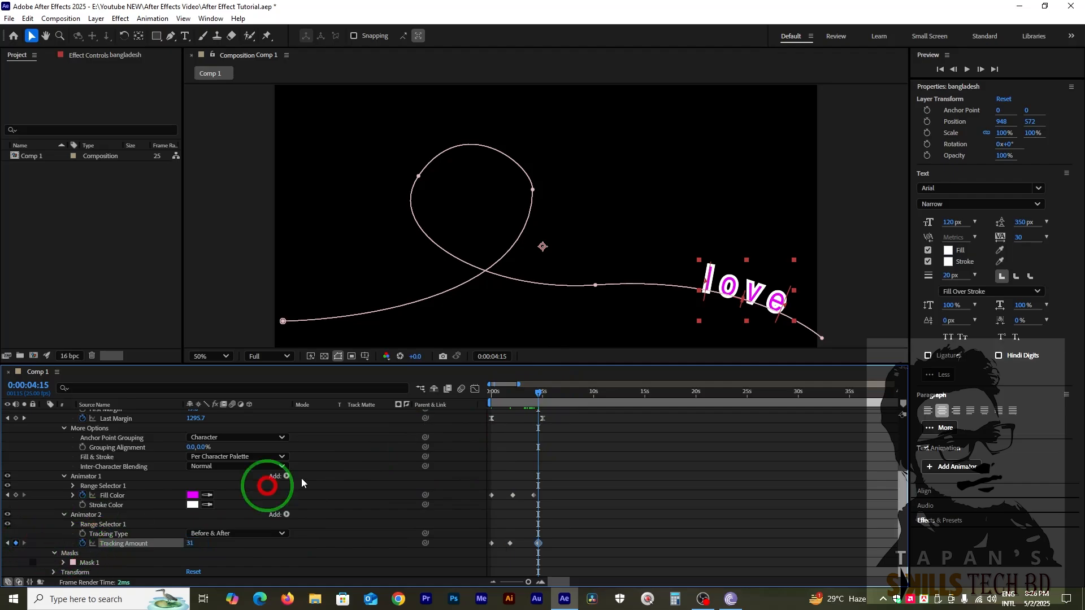
left_click_drag(529, 543, 504, 546)
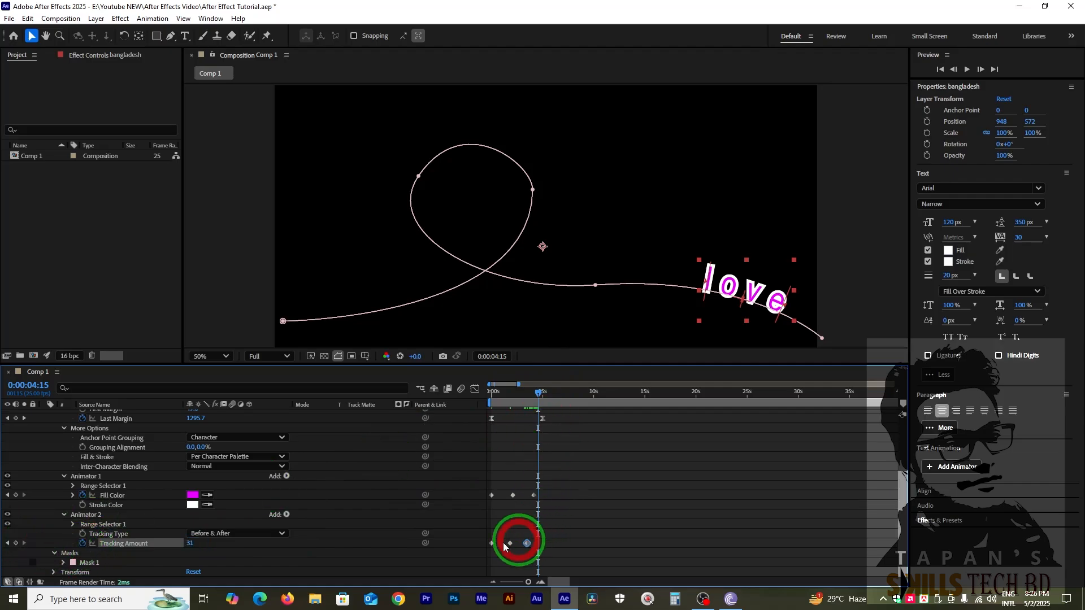
Set the Tracking Amount to 0 at 0:00:04:15, preview the animation and return to 0:00:00:00.
left_click(190, 544)
type("0")
key("Return")
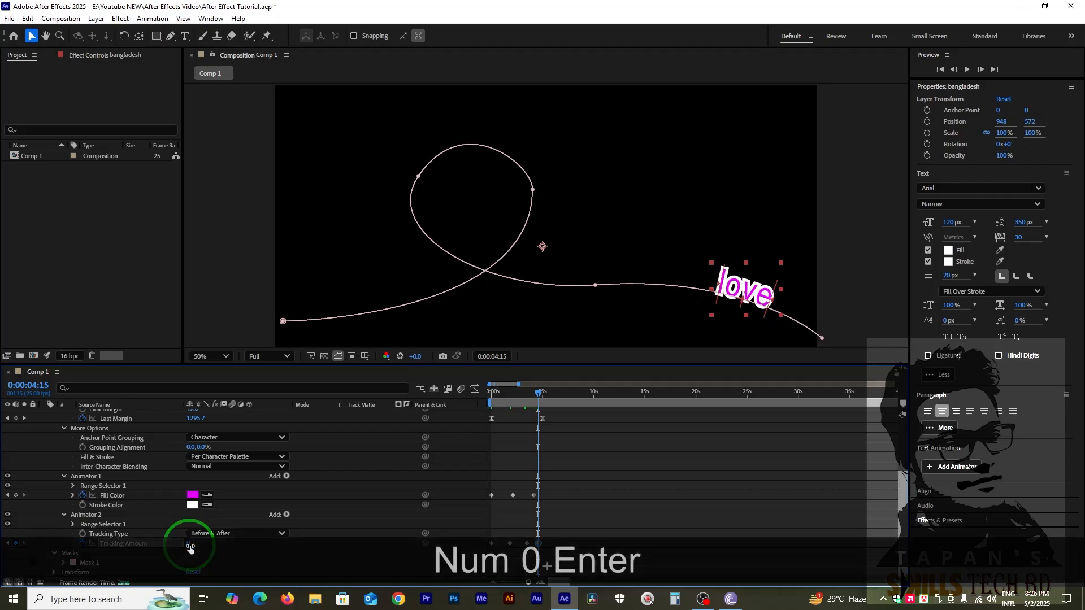
key("KP_0")
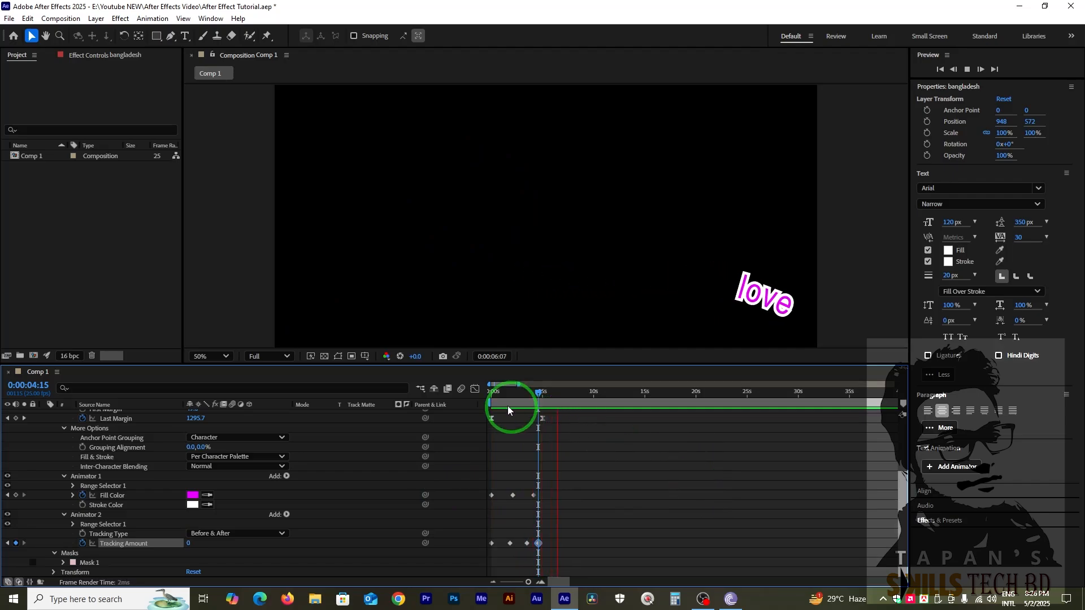
key("space")
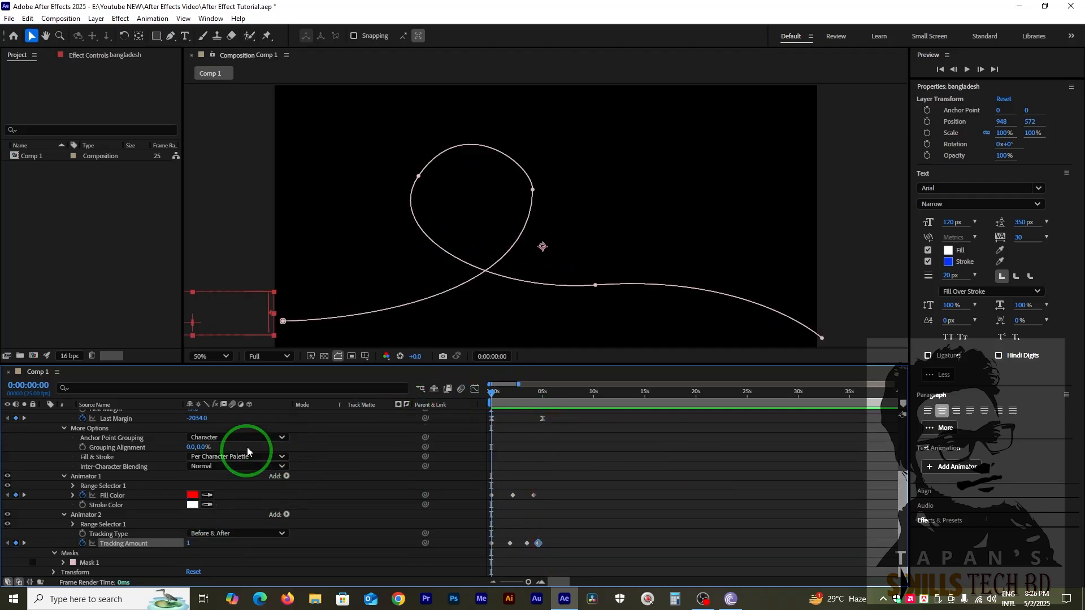
scroll(308, 446, "up", 3)
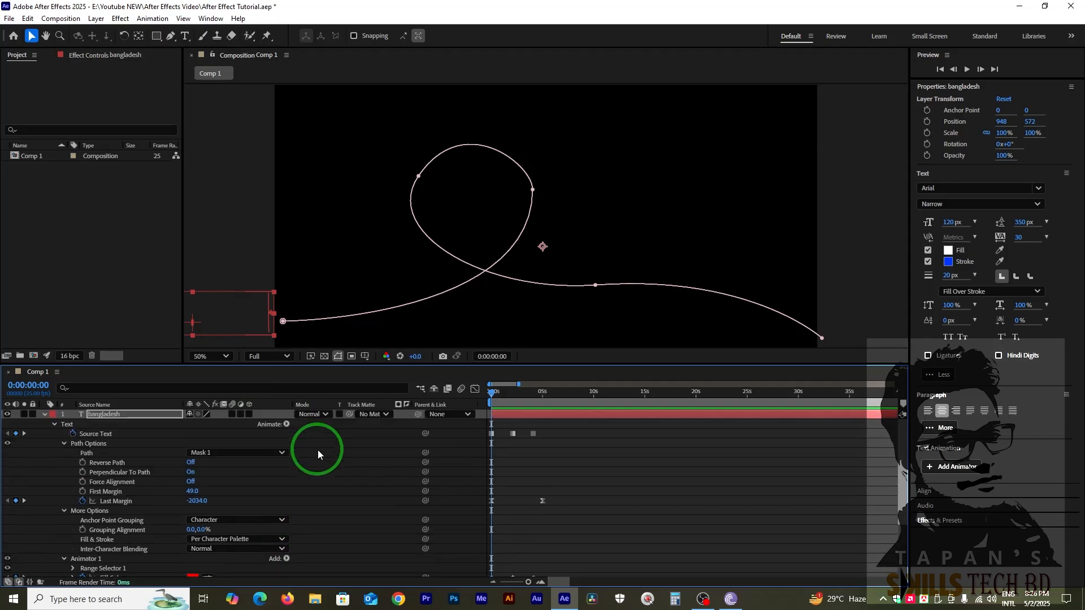
Add a Blur animator to the text layer and set its Blur to 36.
left_click(277, 424)
left_click(284, 423)
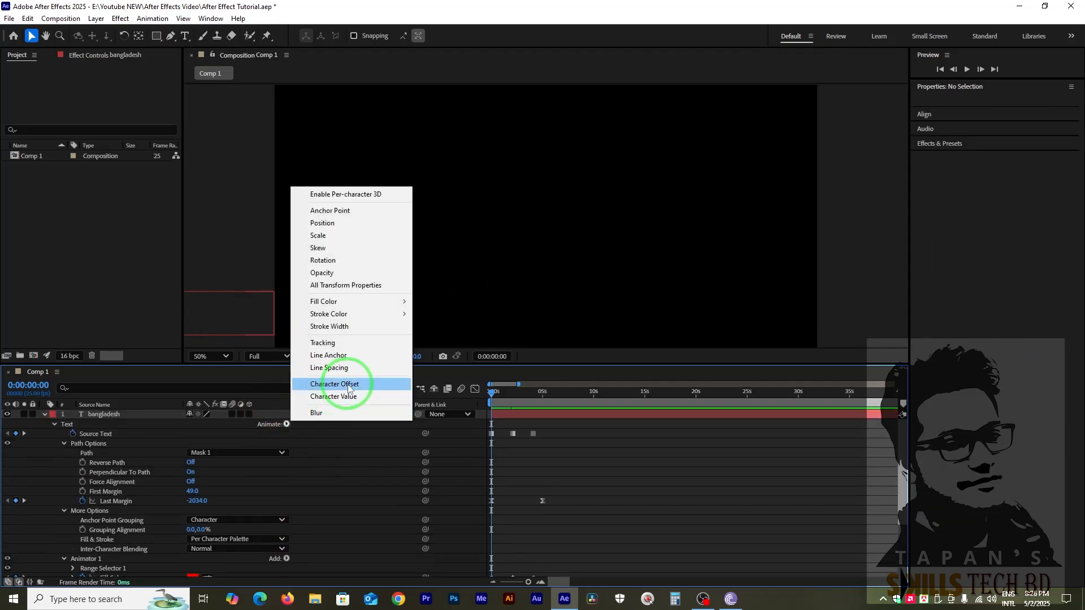
mouse_move(333, 318)
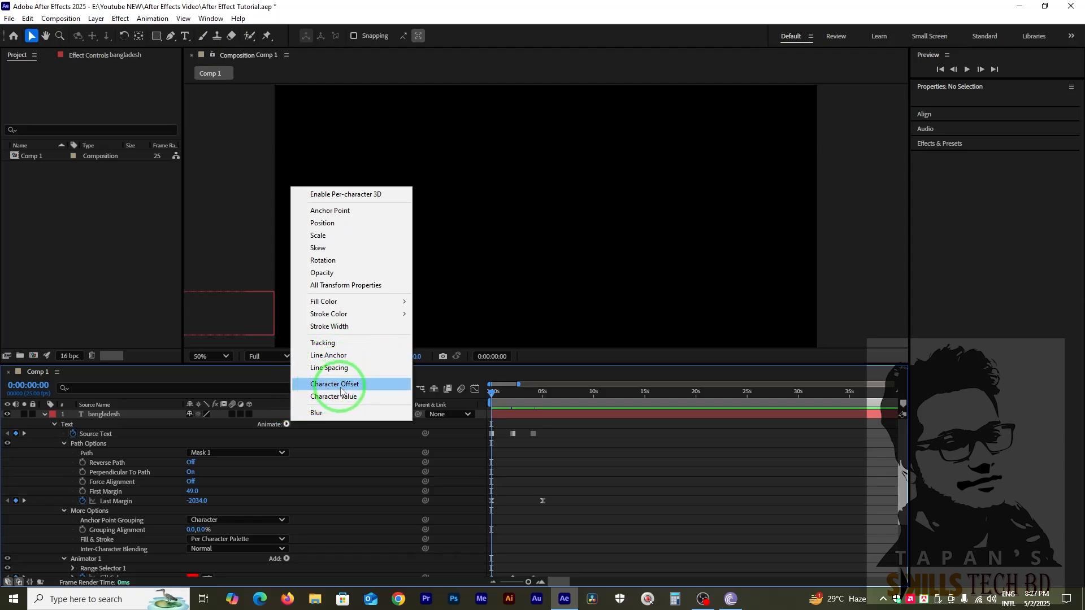
left_click(320, 414)
mouse_move(504, 388)
left_mouse_down()
mouse_move(492, 392)
mouse_move(508, 399)
left_mouse_up()
scroll(218, 570, "down", 3)
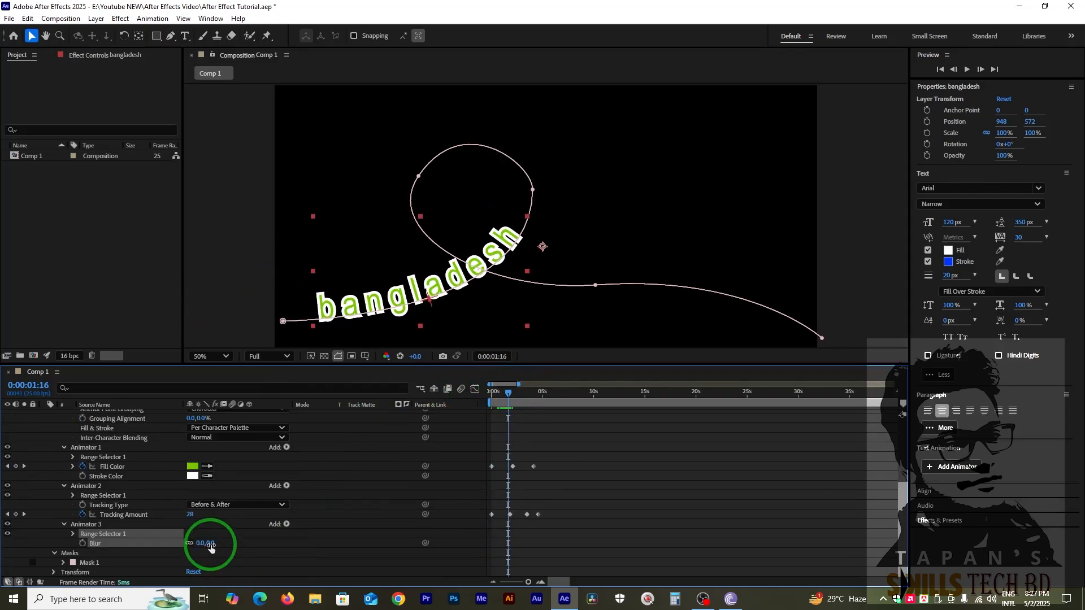
left_click_drag(204, 543, 235, 544)
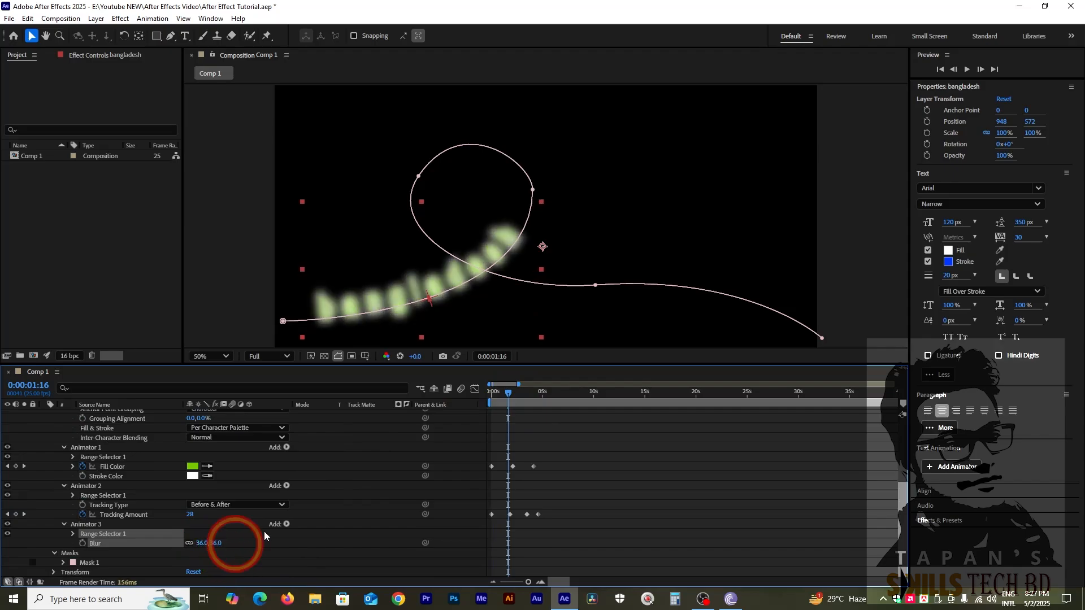
Keyframe the Blur at 36 at 0:00:02:04 and set it to 0 at 0:00:00:00.
left_click_drag(509, 395, 513, 507)
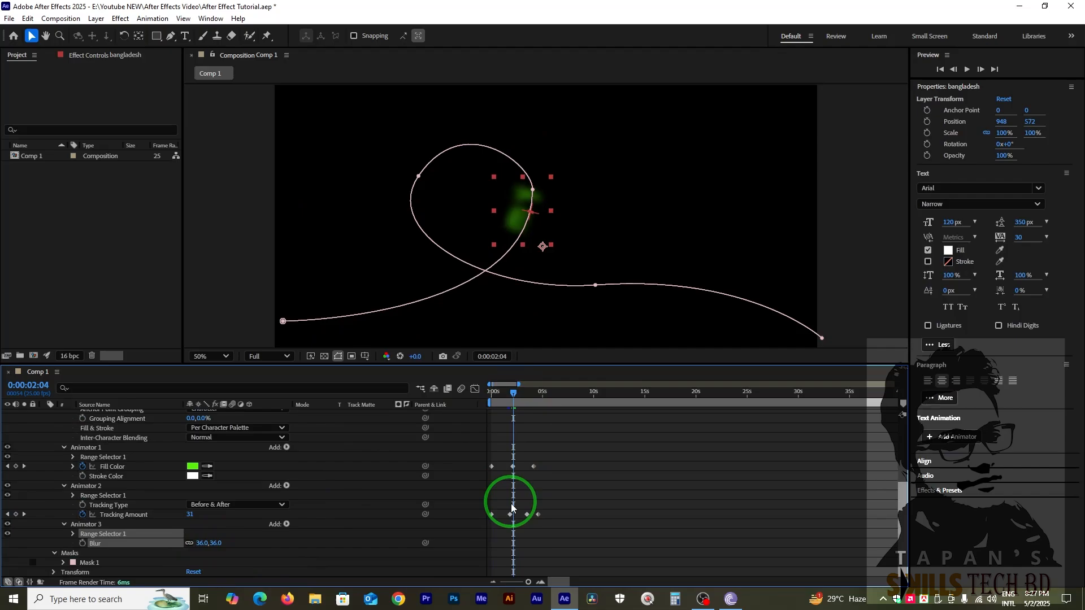
left_click(83, 543)
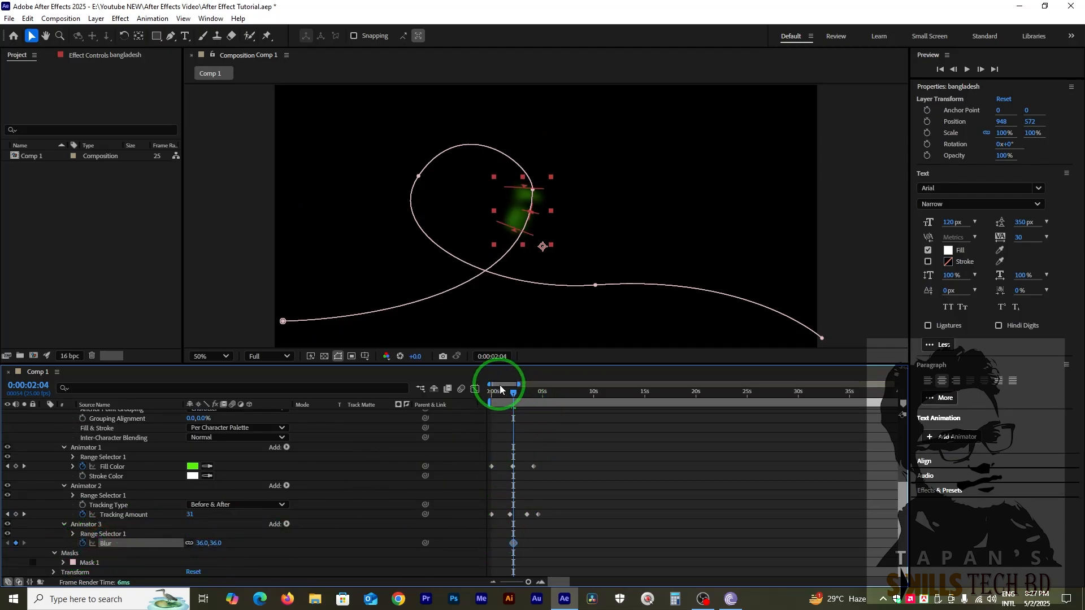
left_click_drag(501, 389, 449, 389)
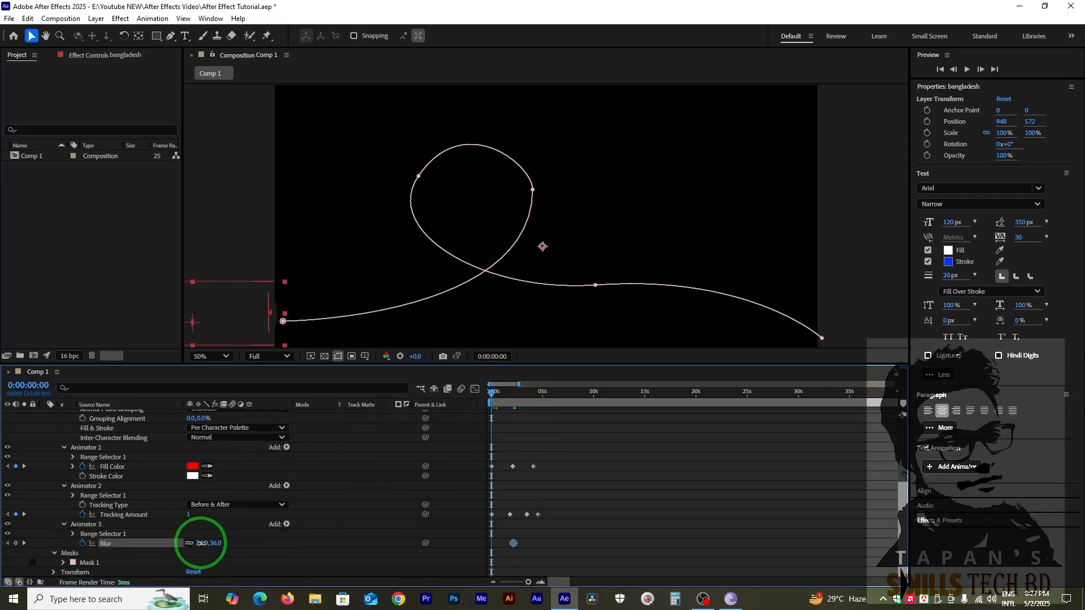
type("0")
key("Return")
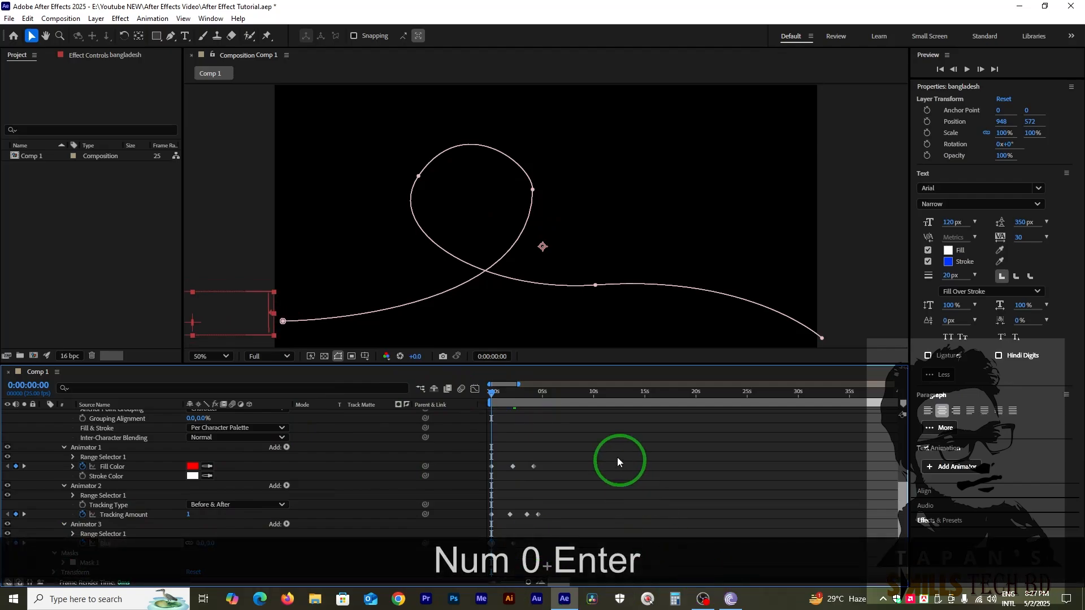
Set the Blur to 0 at 0:00:04:16 and preview the animation.
left_click_drag(516, 398, 538, 402)
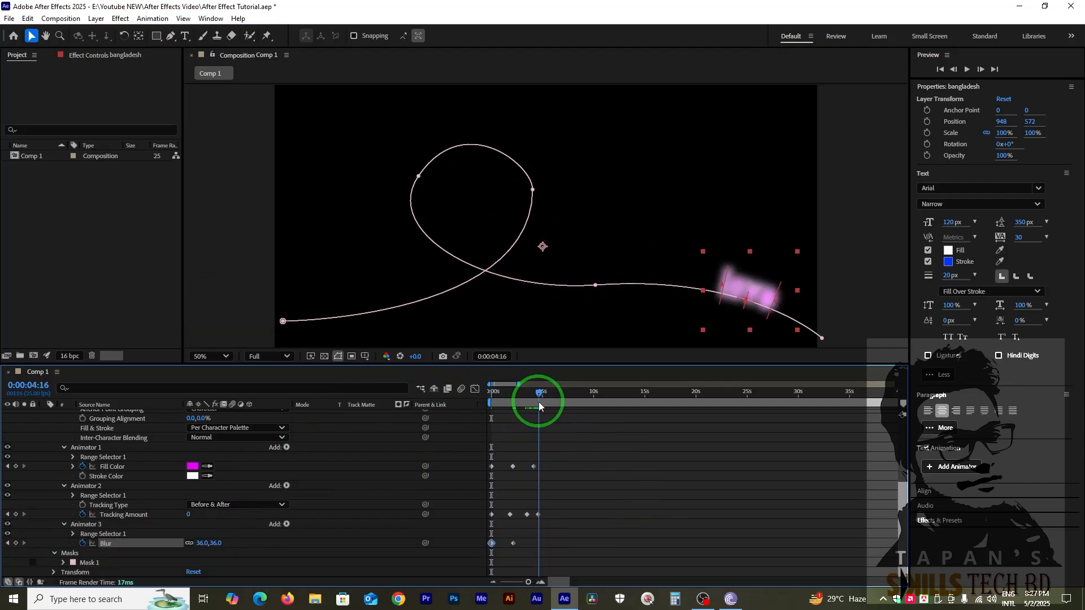
left_click(246, 527)
left_click(206, 543)
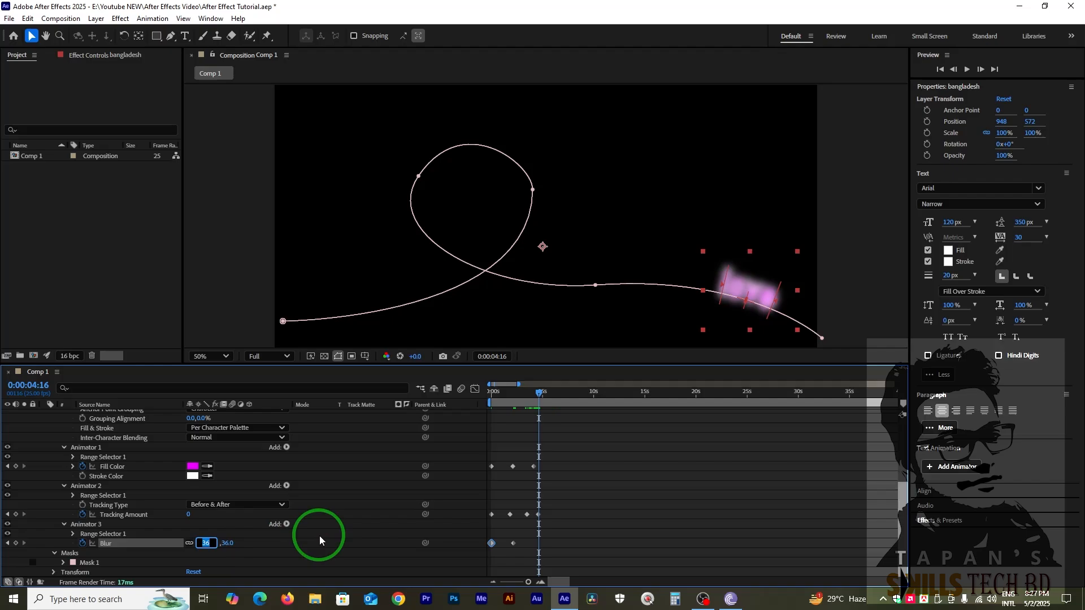
type("0")
key("Return")
key("KP_0")
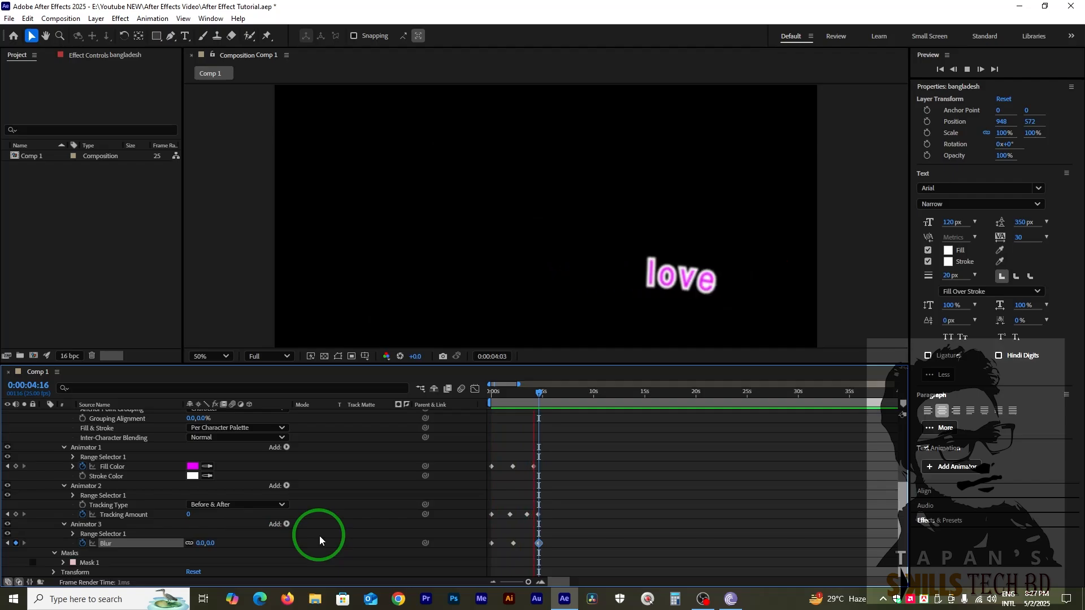
left_click_drag(532, 394, 531, 426)
left_click(286, 485)
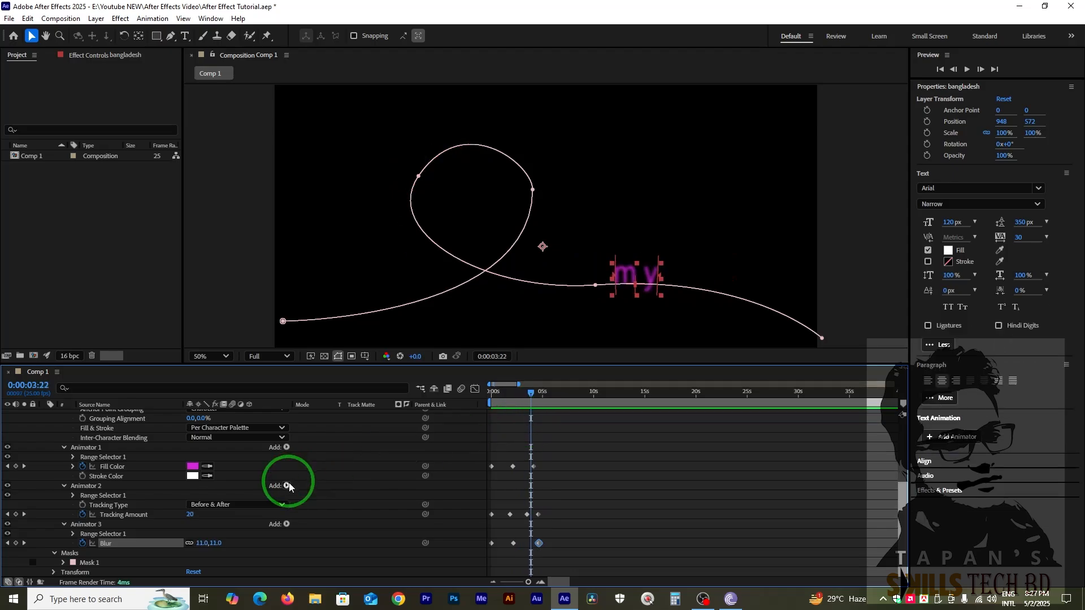
scroll(286, 525, "up", 3)
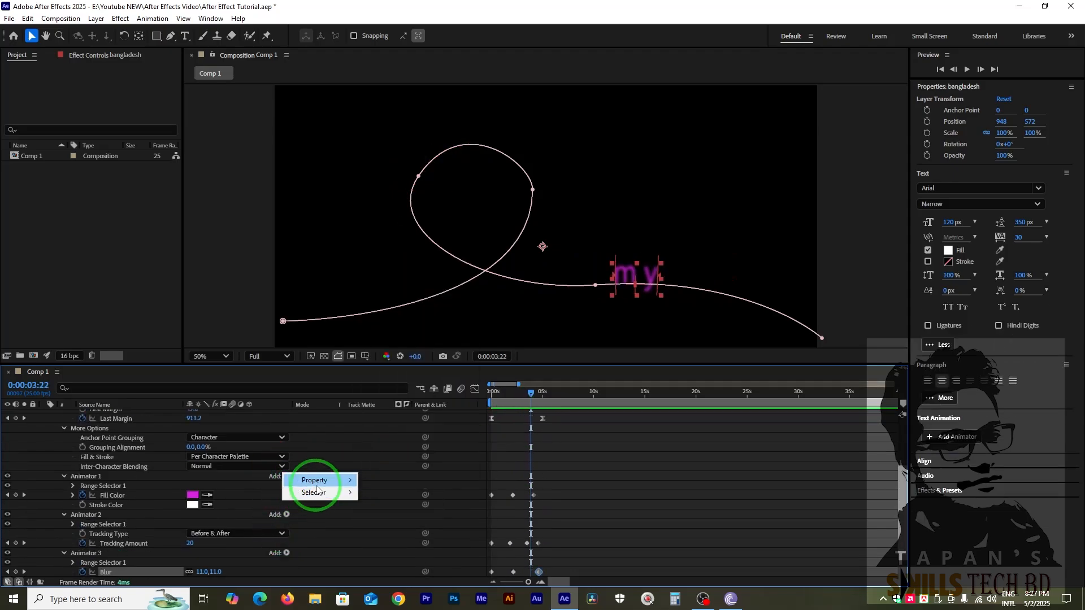
mouse_move(316, 480)
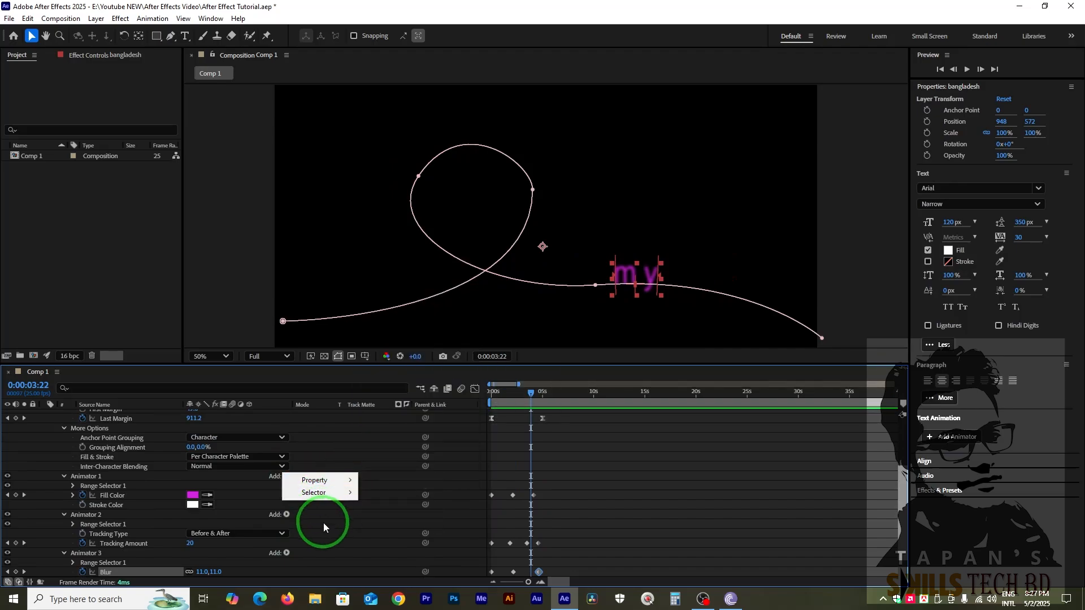
left_click(514, 439)
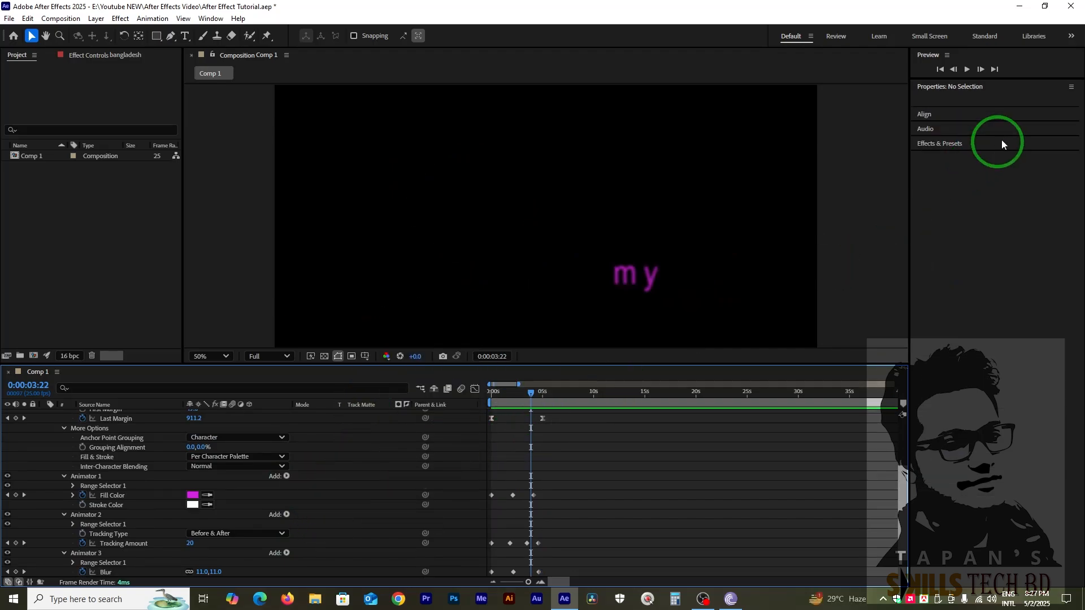
Collapse the Properties section and expand the Effects & Presets list.
left_click(937, 86)
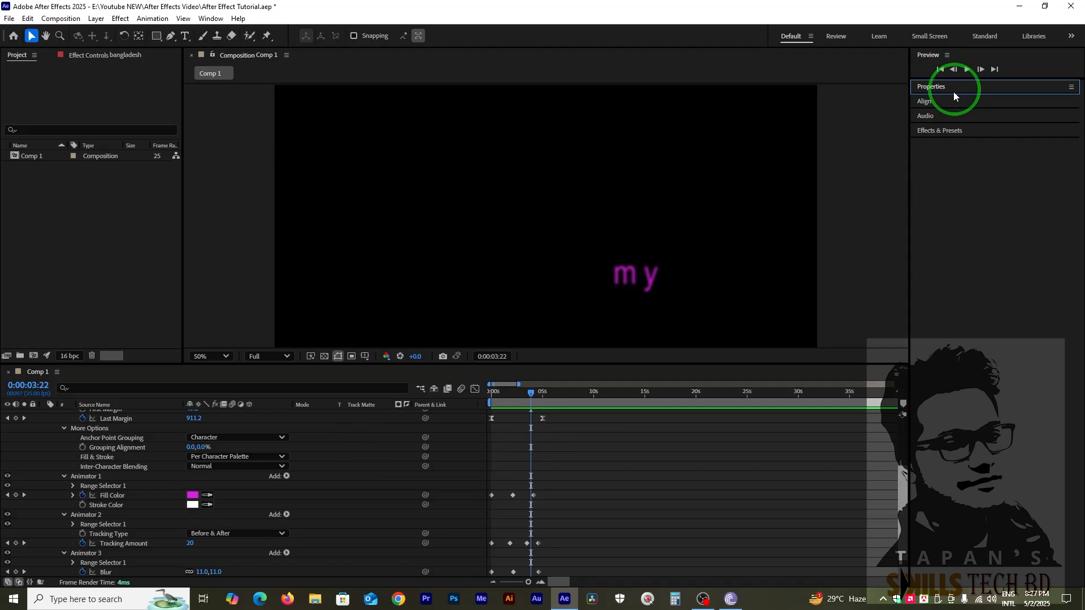
left_click(931, 130)
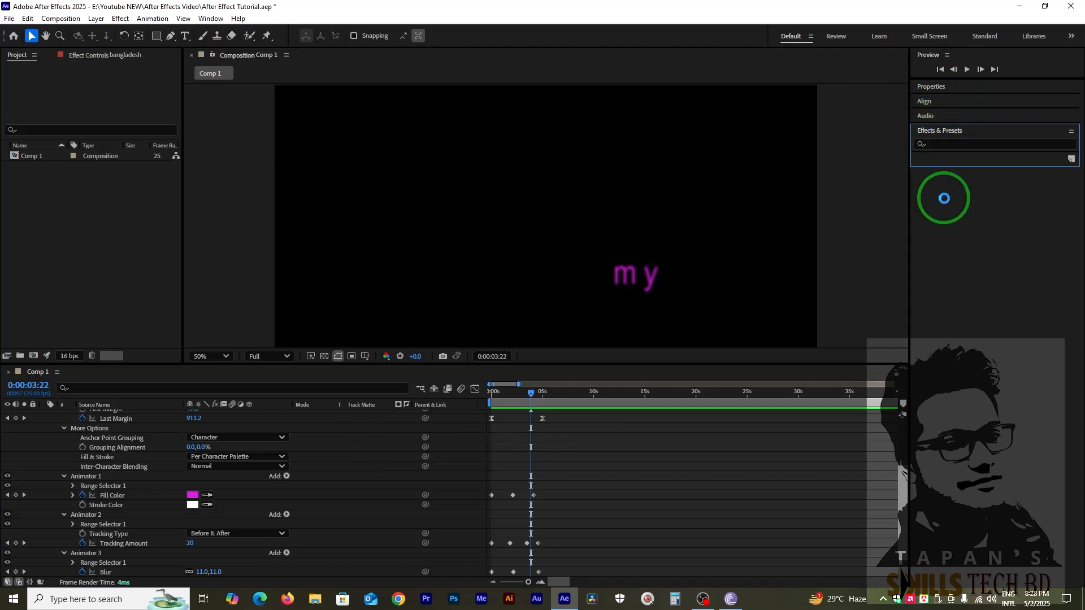
Return to 0:00:00:00 and delete the animated text layer from the composition.
scroll(543, 461, "up", 2)
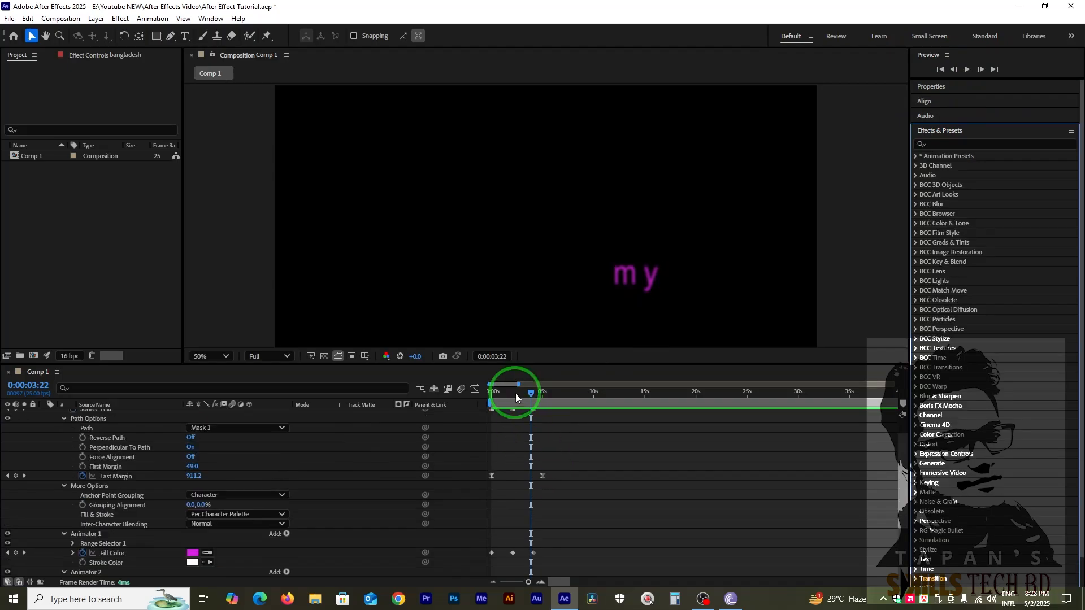
left_click_drag(501, 394, 433, 401)
scroll(590, 456, "up", 1)
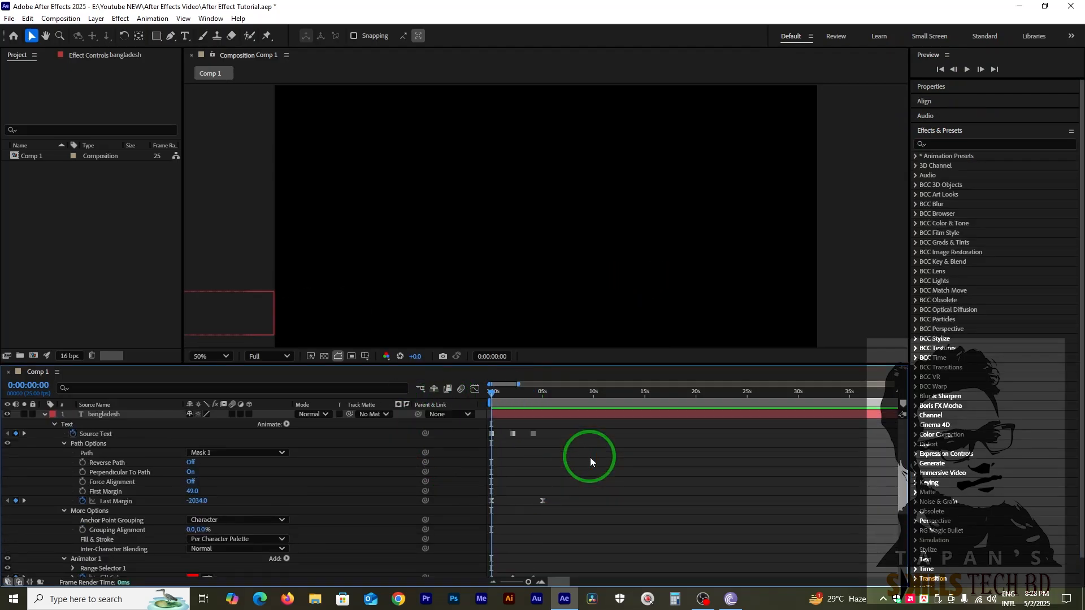
left_click(69, 425)
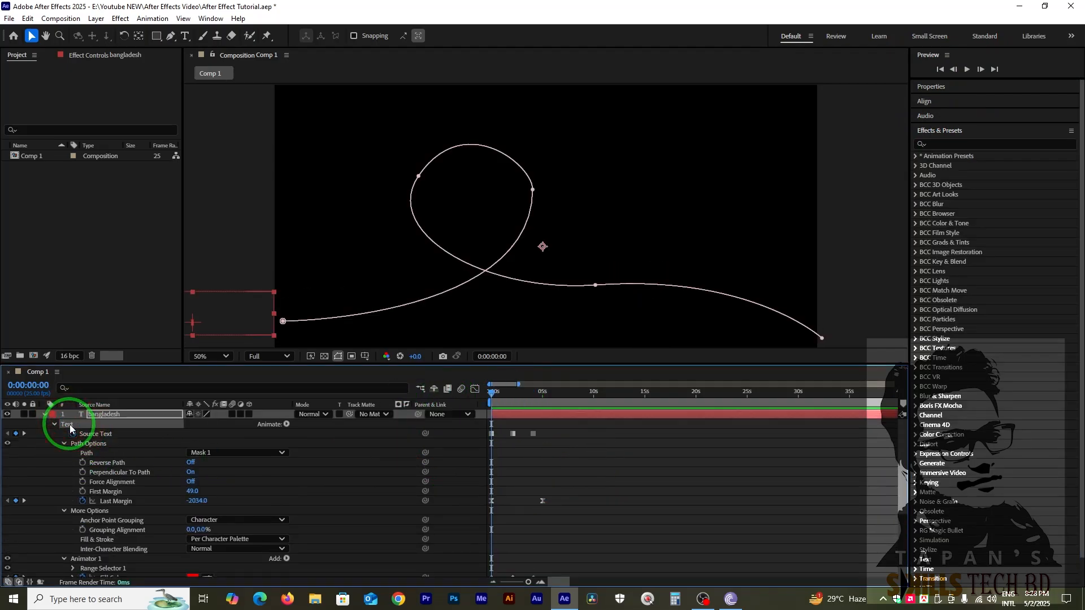
key("Delete")
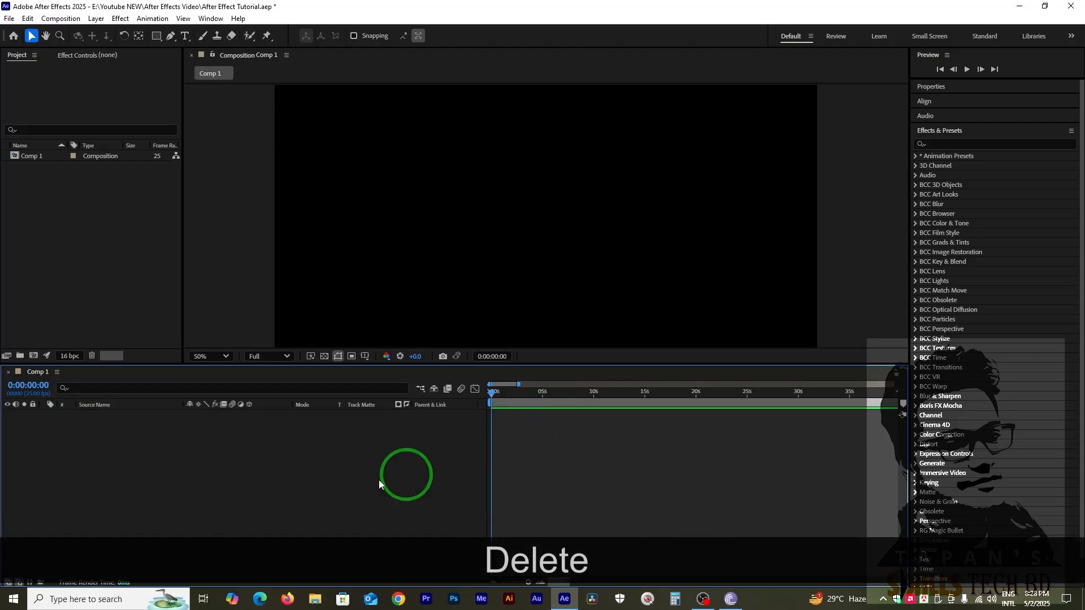
Create a text layer reading "bangladesh" and move it to about position 948, 478 near the middle of the frame.
right_click(86, 471)
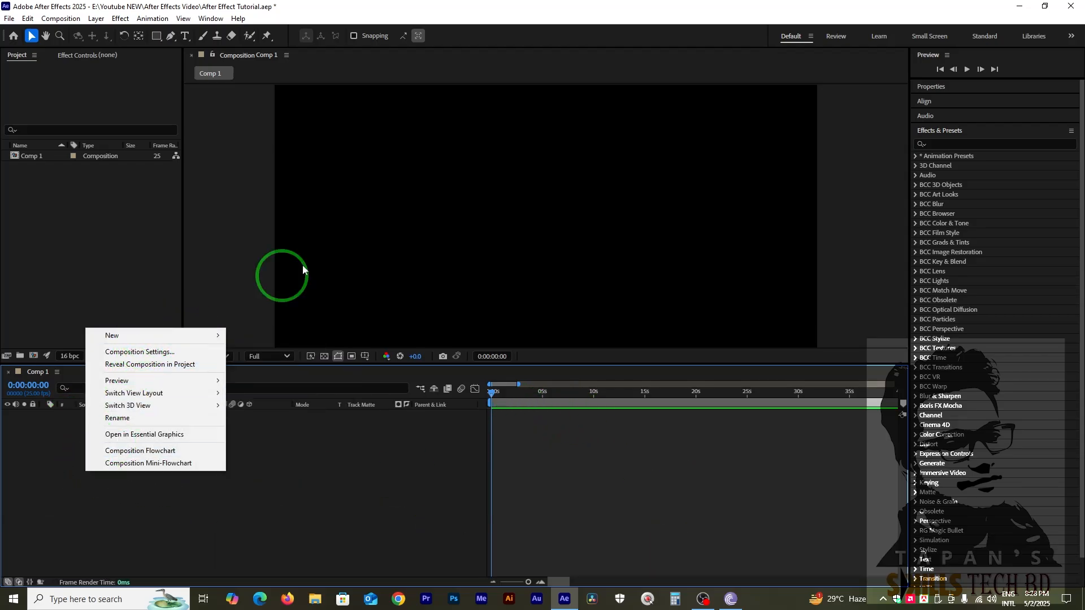
right_click(473, 154)
left_click(172, 35)
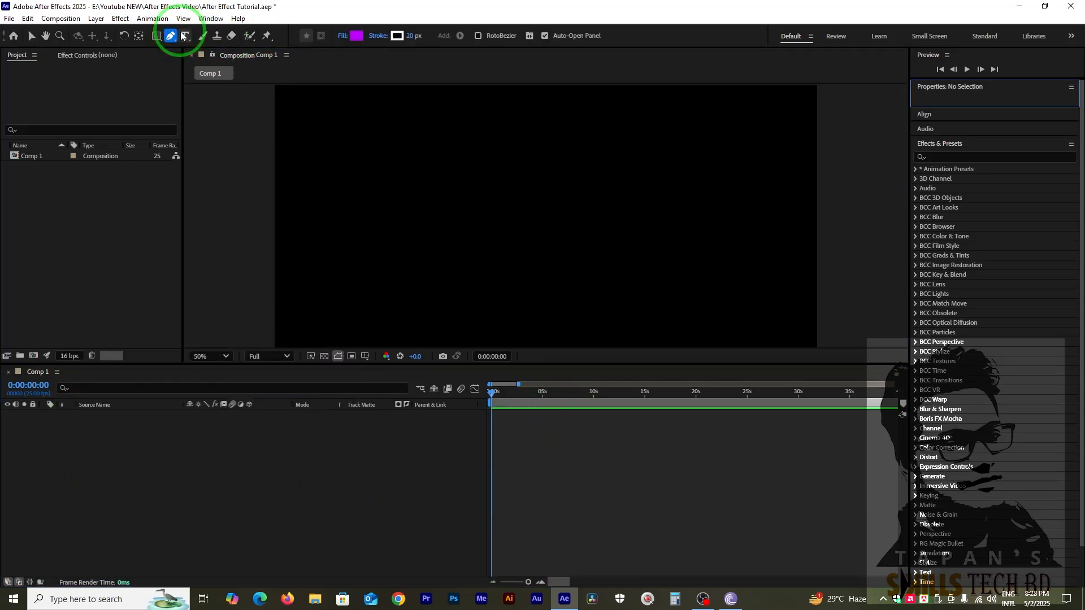
left_click(185, 36)
left_click(404, 202)
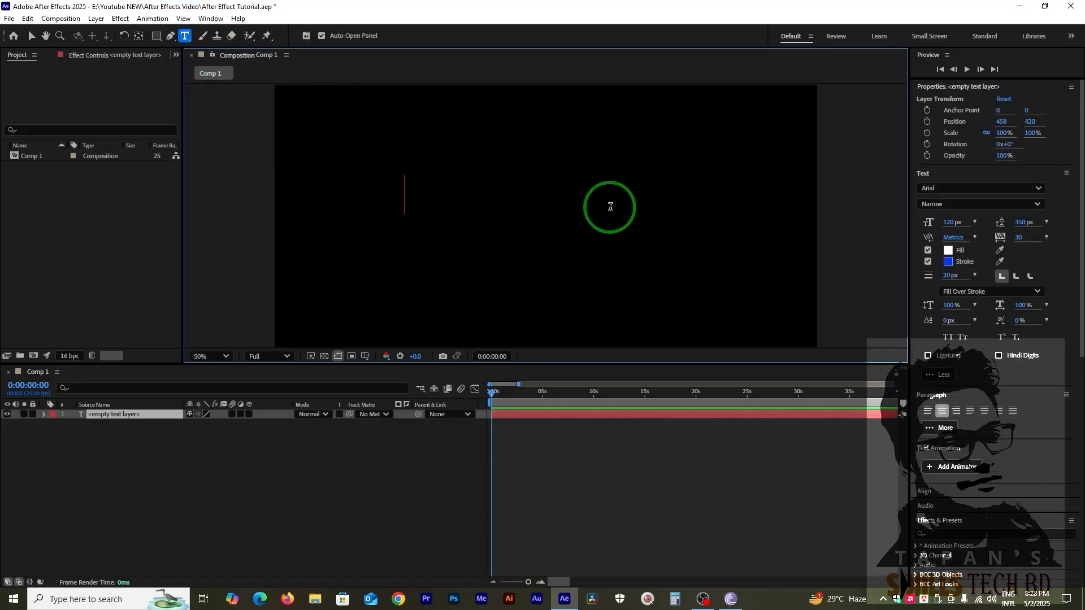
type("b")
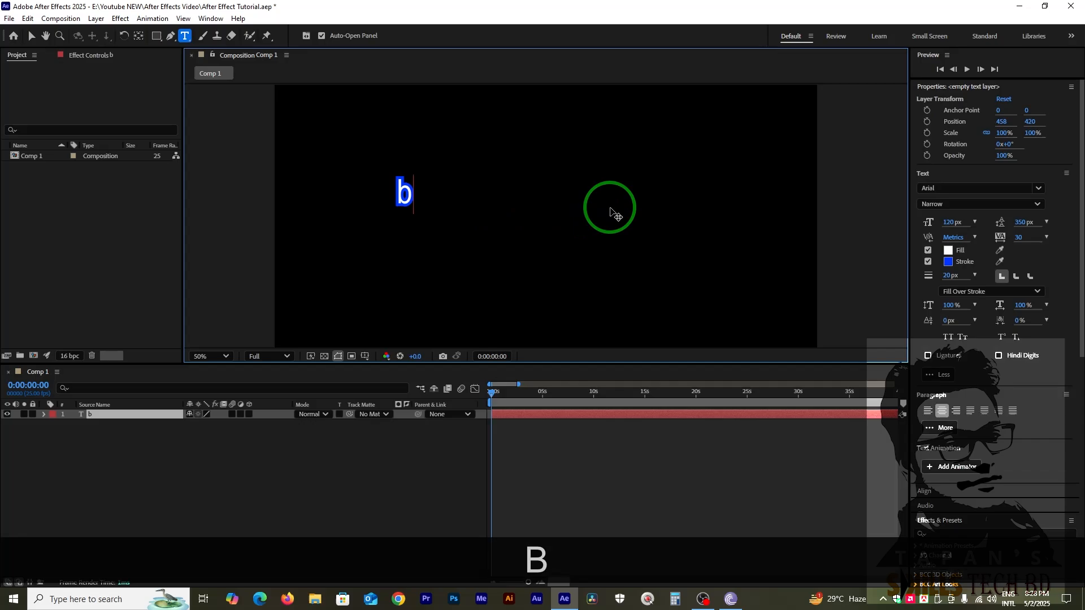
type("an")
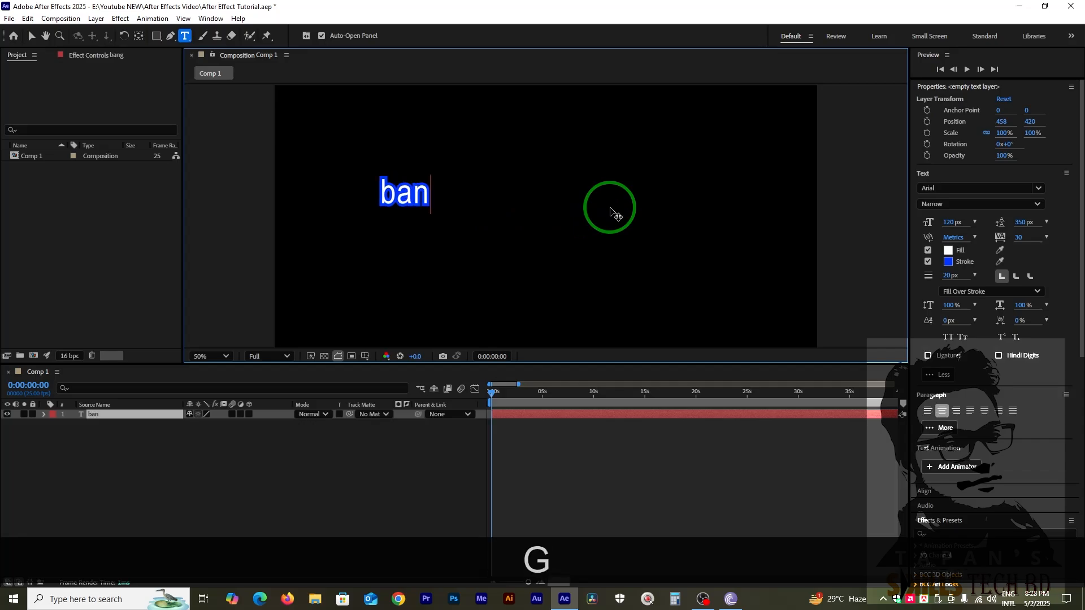
type("gla")
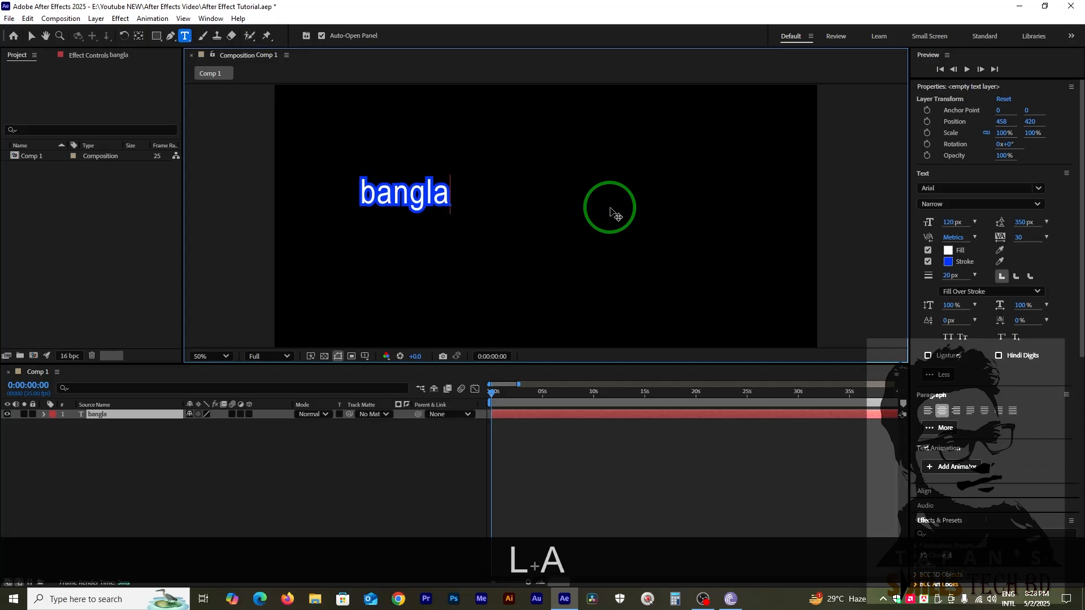
type("des")
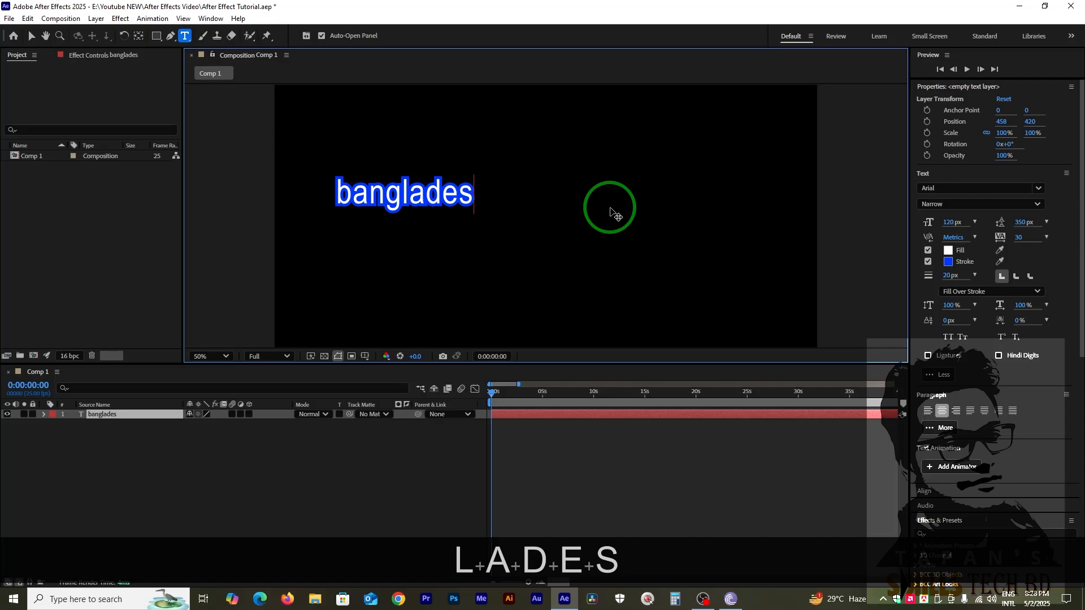
type("h")
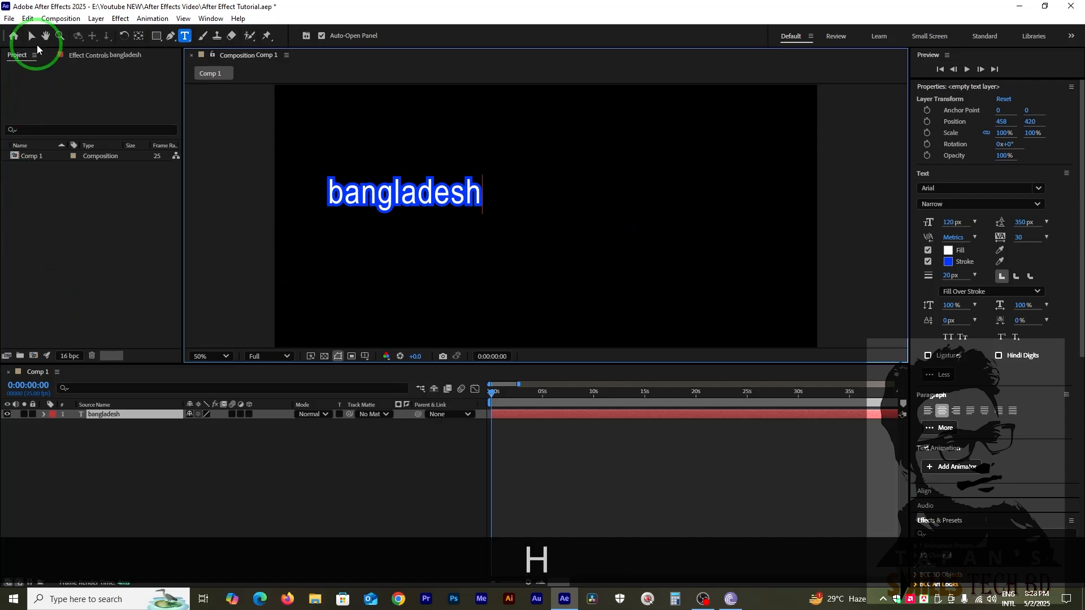
left_click(31, 36)
left_click_drag(396, 198, 533, 214)
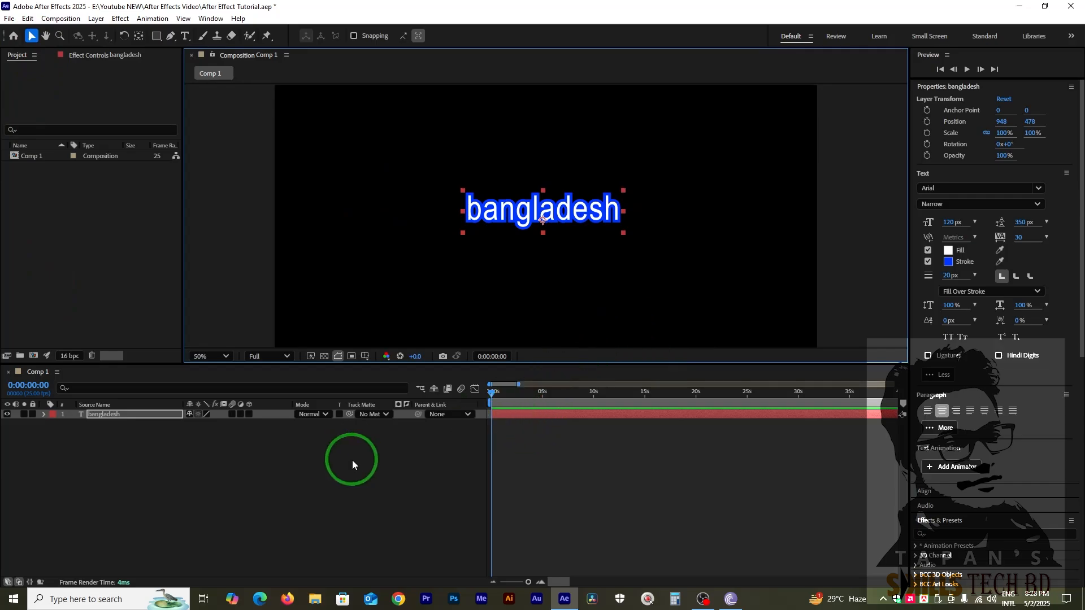
Expand the text layer's Transform properties and try out its Rotation.
left_click(47, 415)
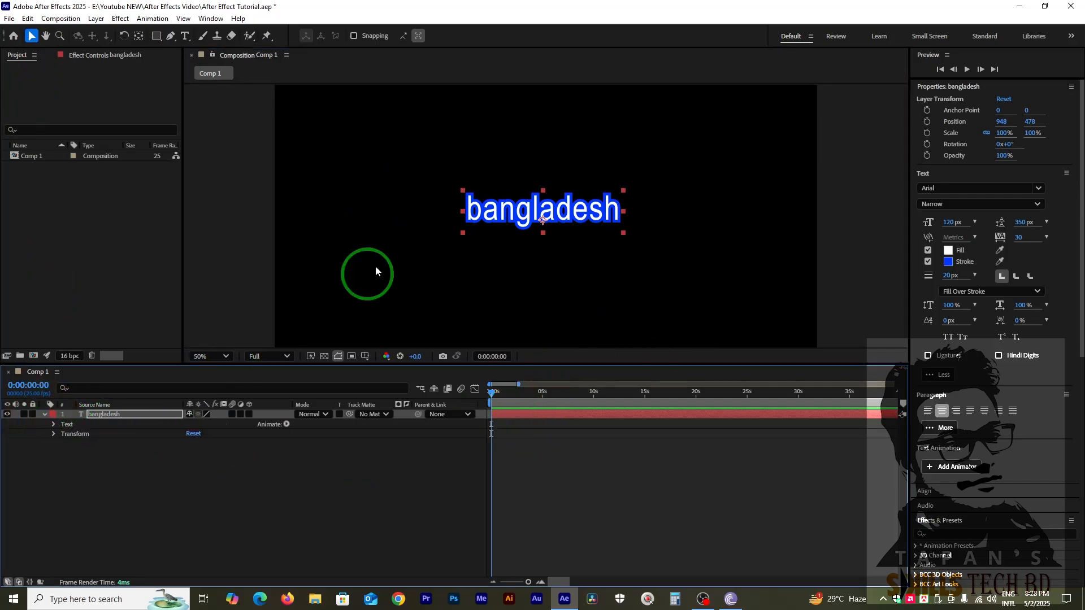
left_click(53, 435)
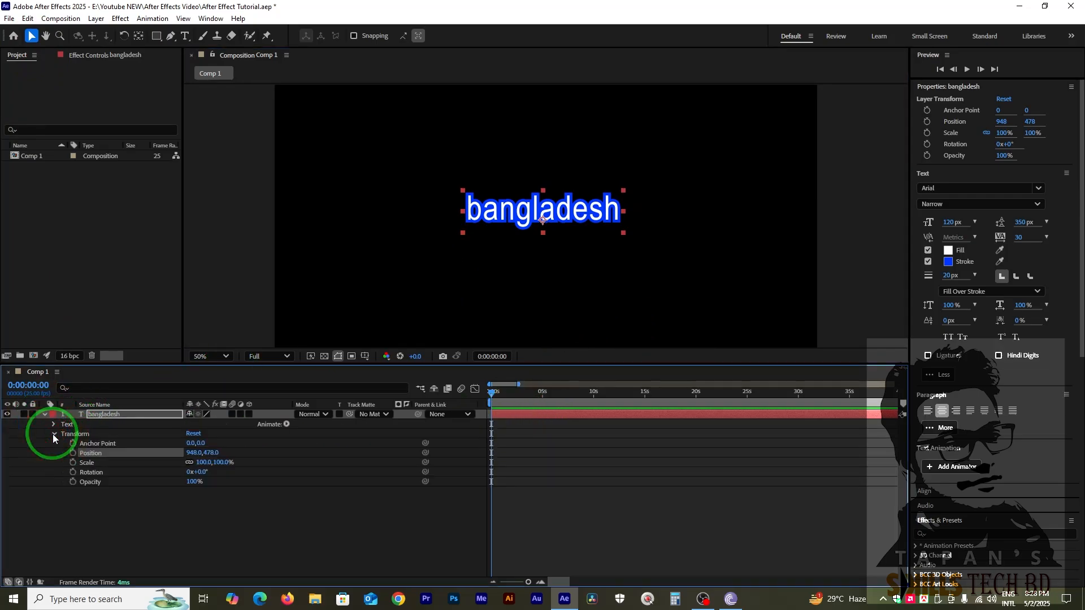
left_click_drag(206, 472, 226, 453)
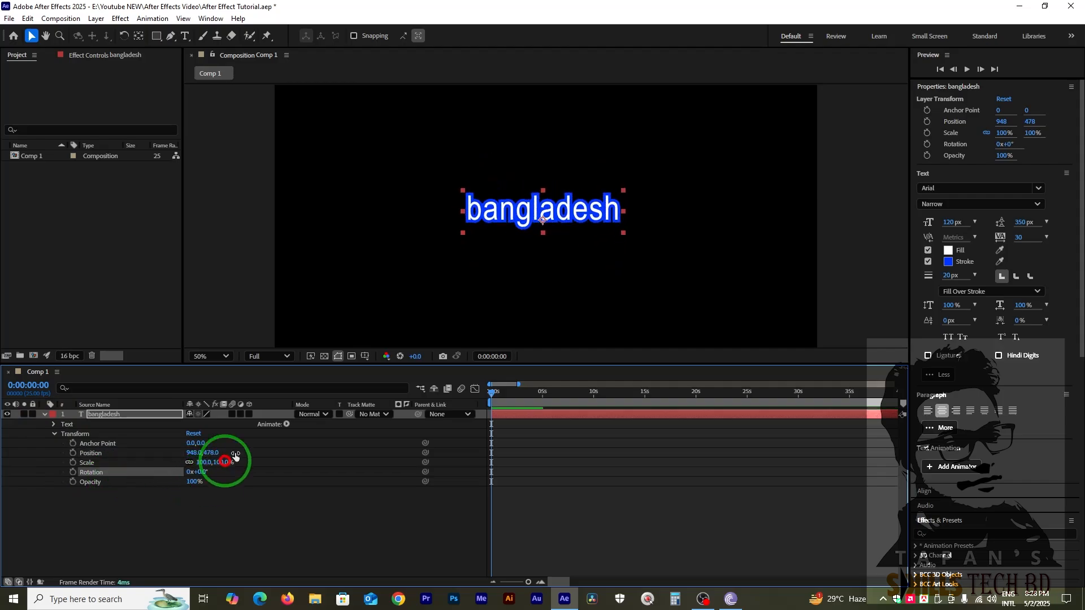
Move the text layer's anchor point from the middle to the start of the word "bangladesh", at about -266, 4.
left_click(541, 222)
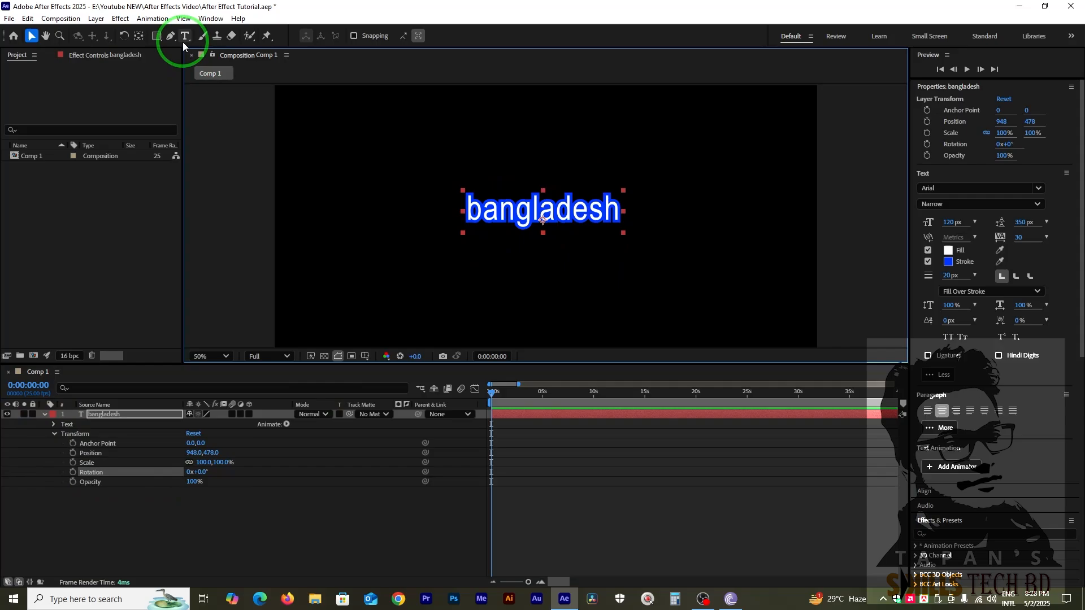
left_click(138, 36)
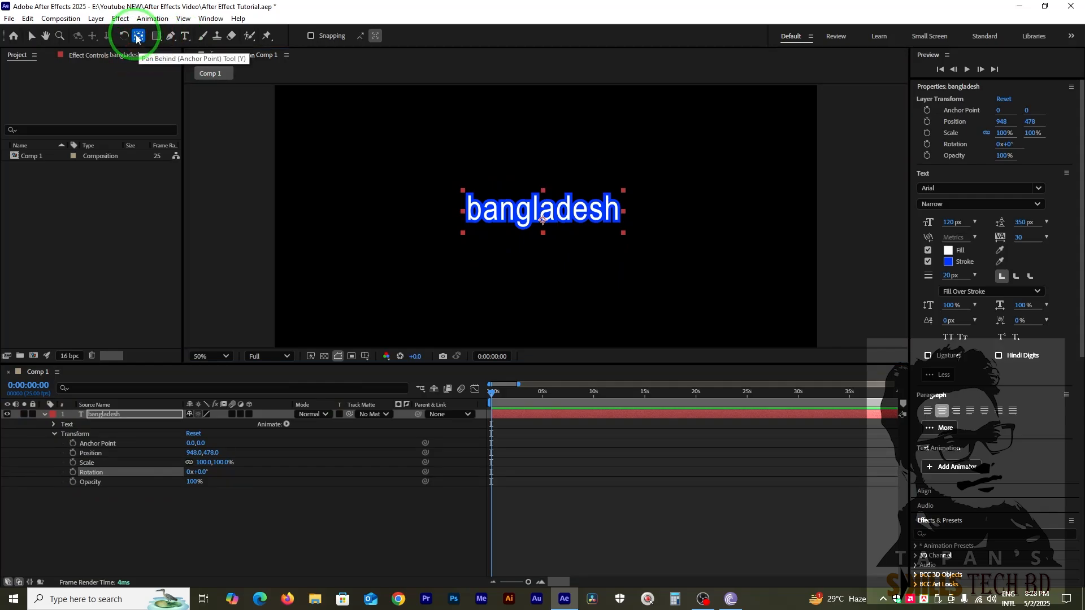
left_click_drag(541, 222, 467, 220)
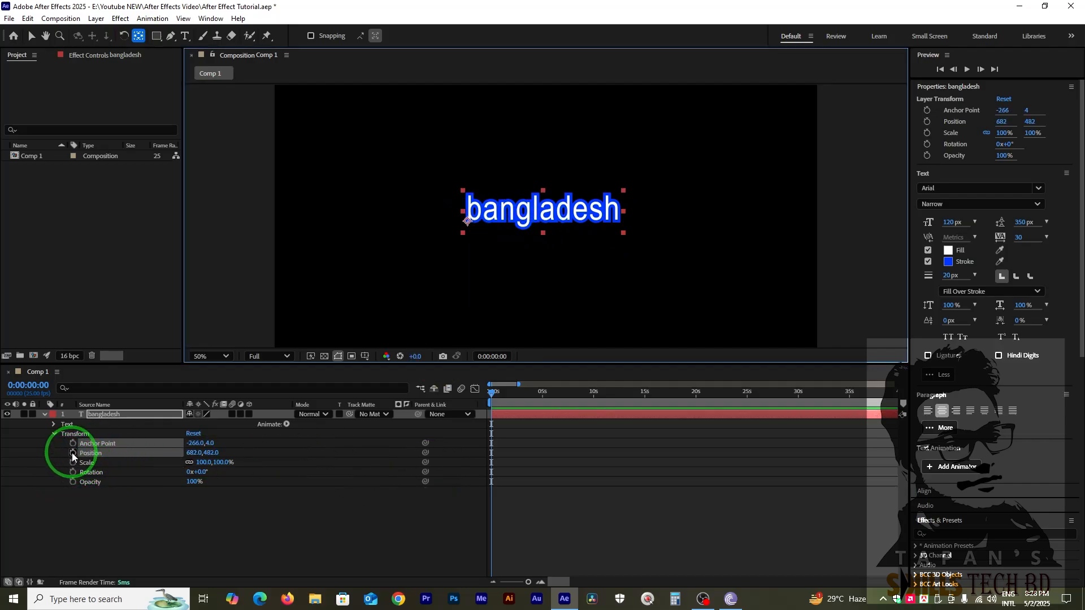
Keyframe the text layer's Rotation from -90° at 0:00:00:00 to 0° at 0:00:01:08.
left_click(73, 471)
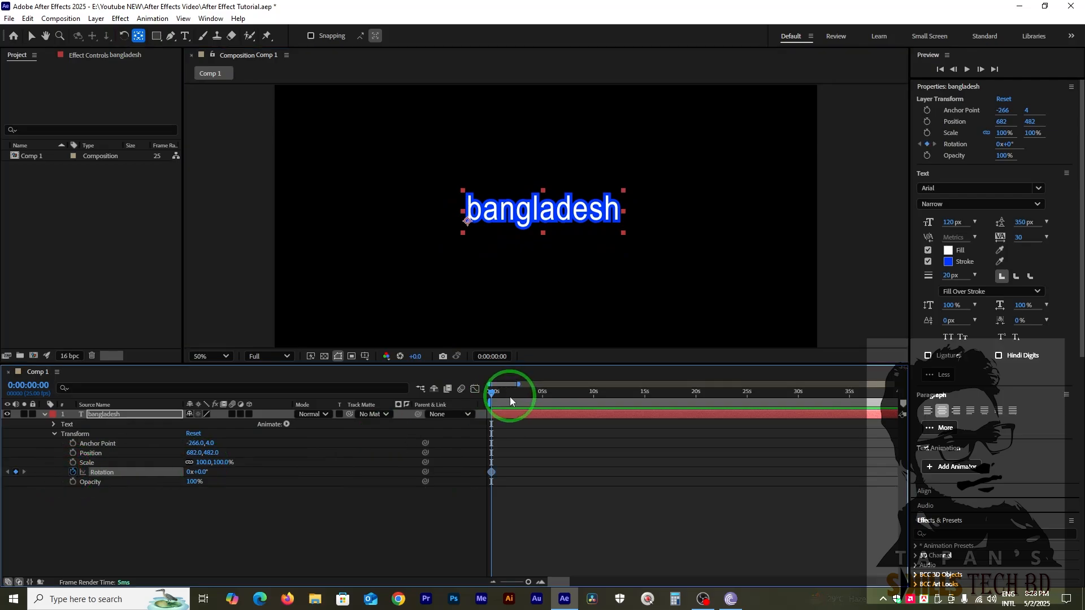
left_click_drag(498, 400, 508, 404)
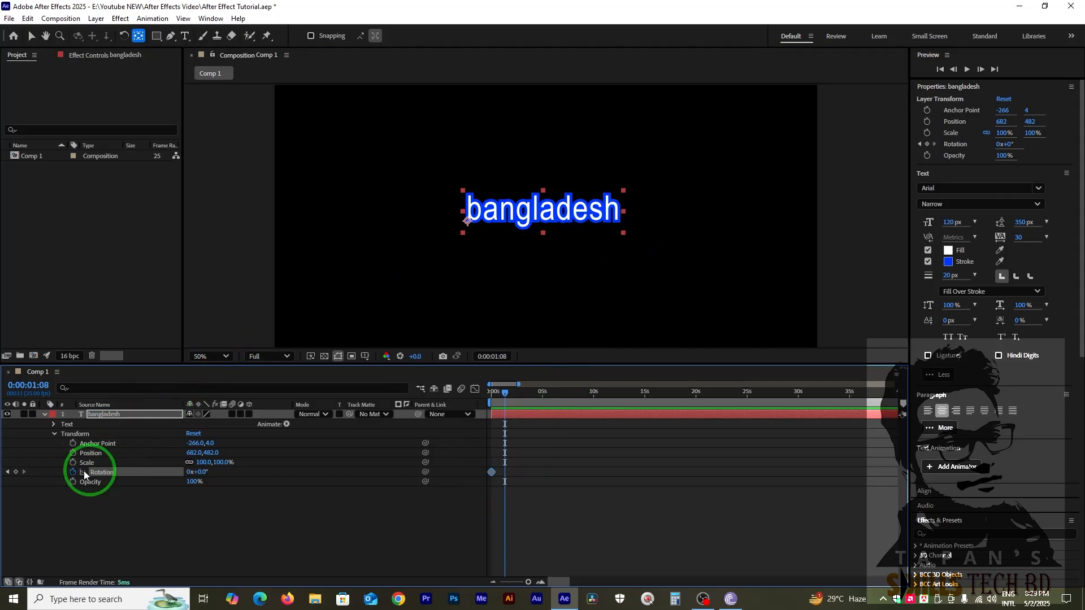
left_click(16, 472)
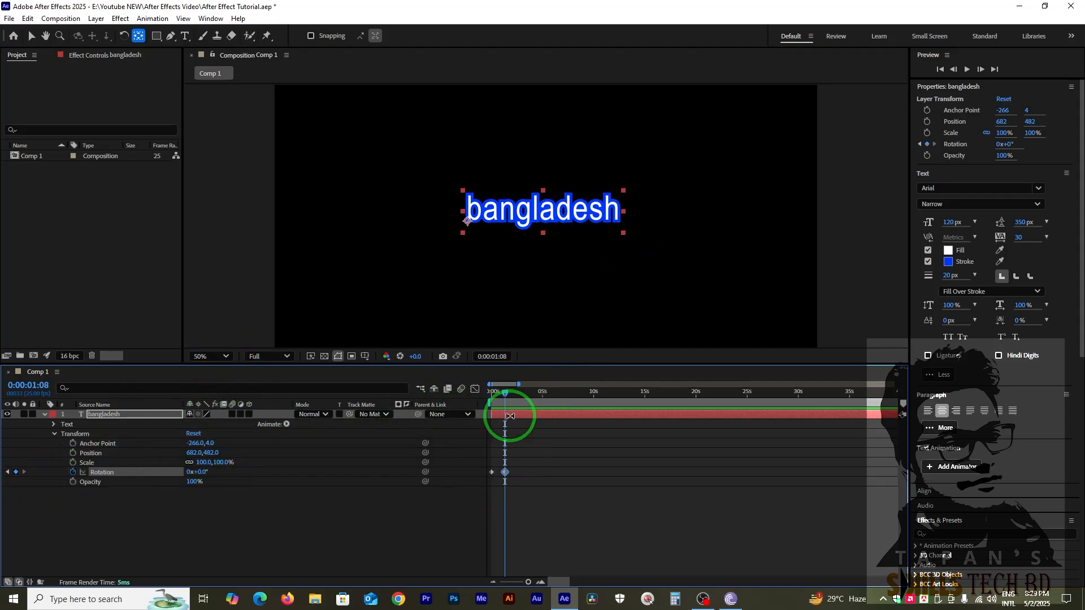
left_click_drag(504, 391, 490, 391)
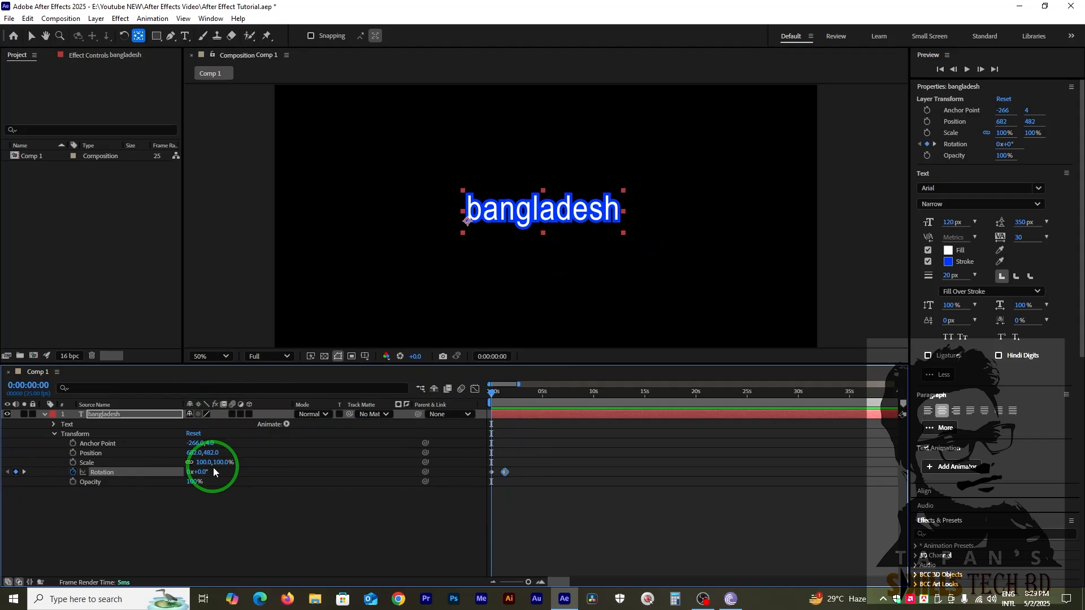
left_click_drag(202, 472, 157, 476)
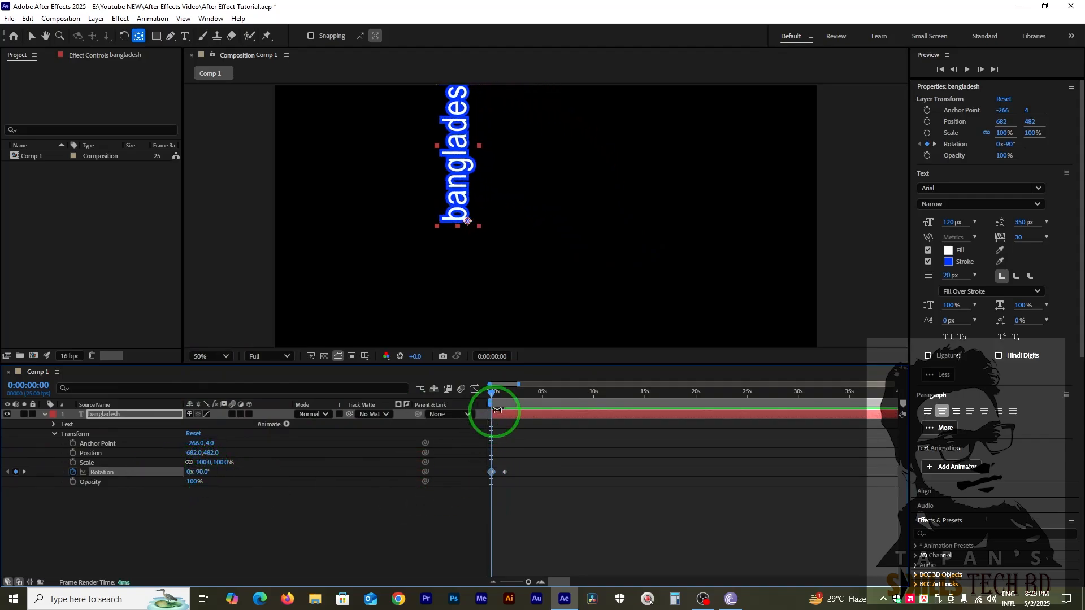
Add Rotation keyframes of -5° at 0:00:01:16 and 0° at 0:00:02:04 for a small rebound.
left_click(506, 398)
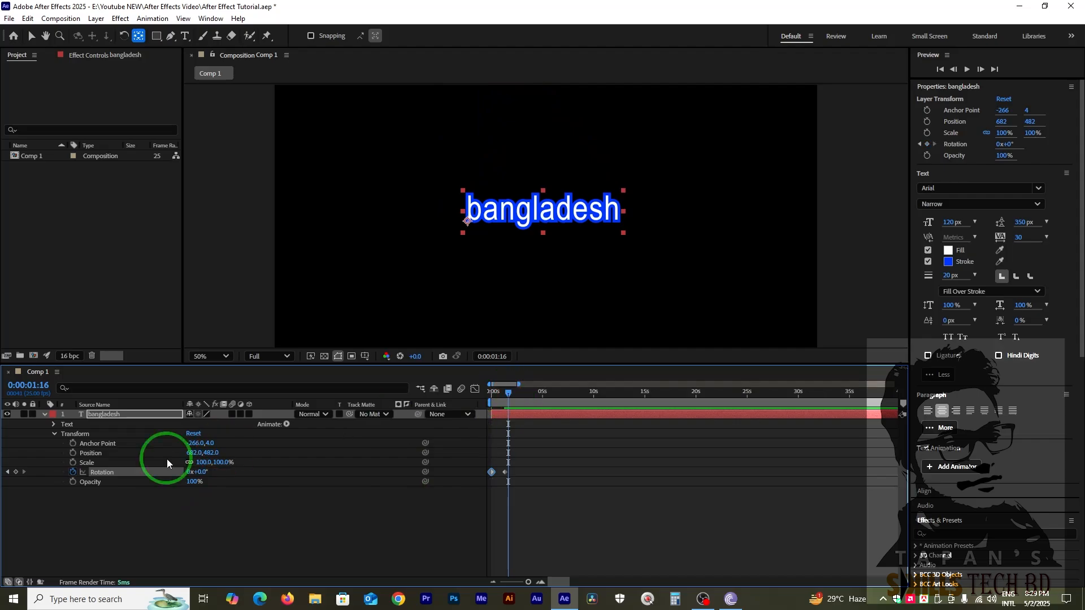
left_click_drag(201, 472, 196, 469)
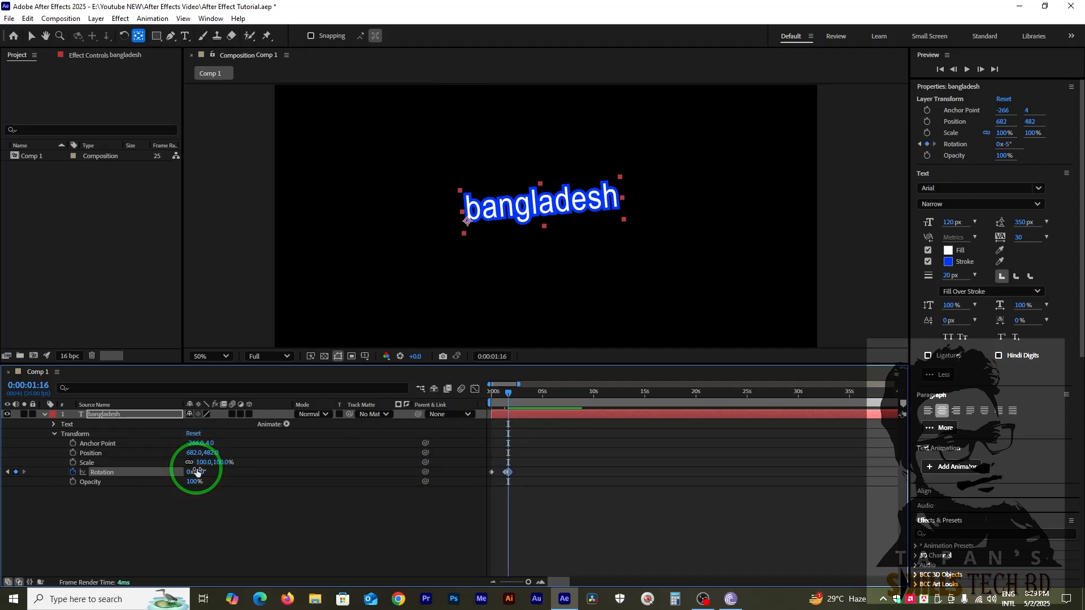
left_click(511, 393)
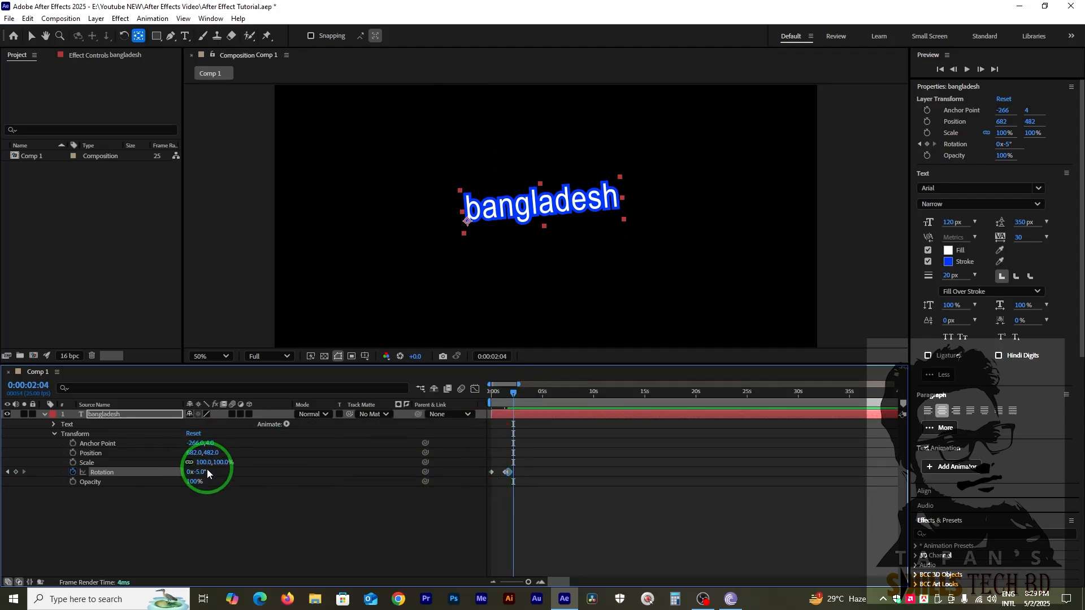
type("0")
key("Return")
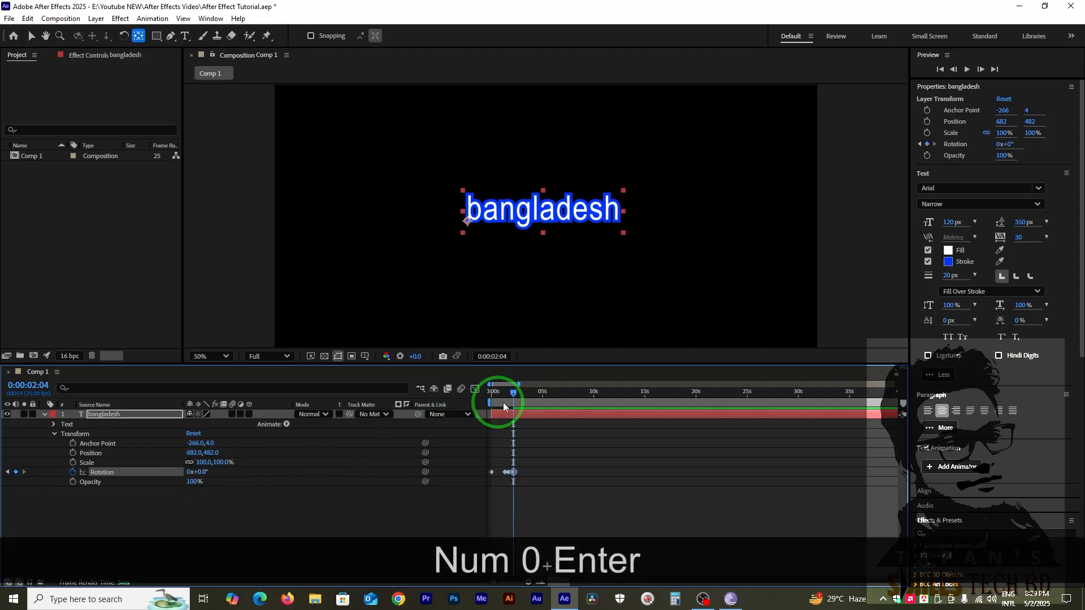
Apply Easy Ease to all the Rotation keyframes and preview the swing from the start.
left_click_drag(527, 398, 379, 406)
left_click_drag(556, 461, 435, 493)
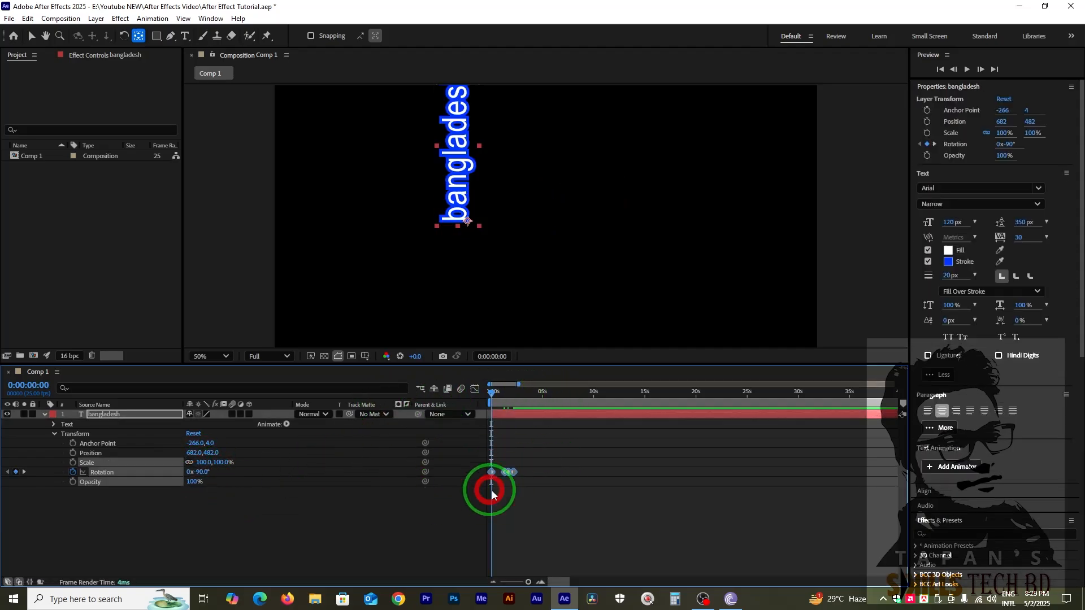
right_click(508, 480)
mouse_move(563, 464)
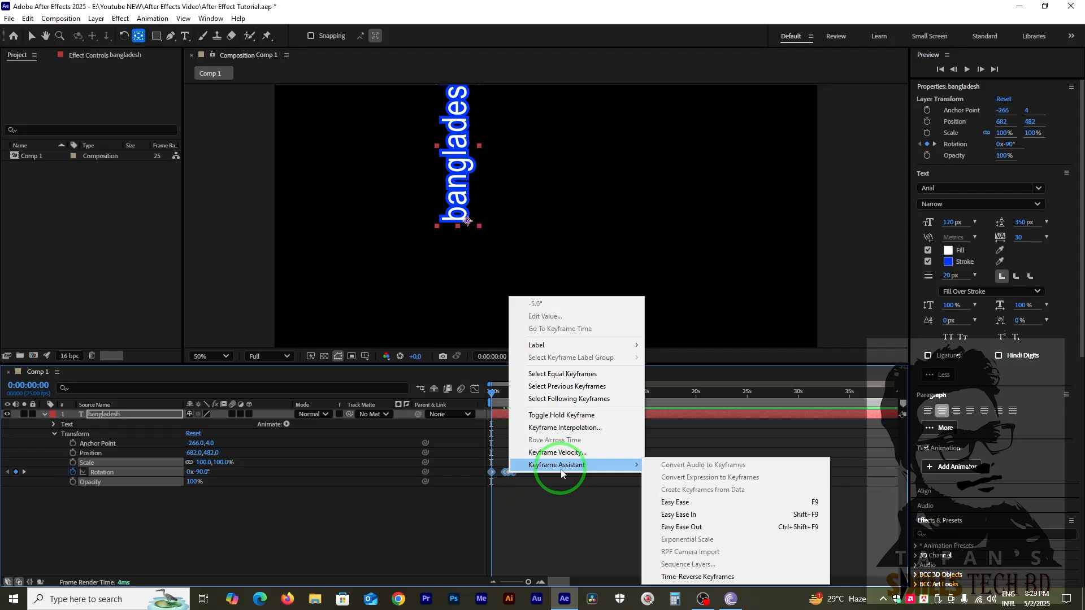
left_click(719, 508)
left_click(533, 539)
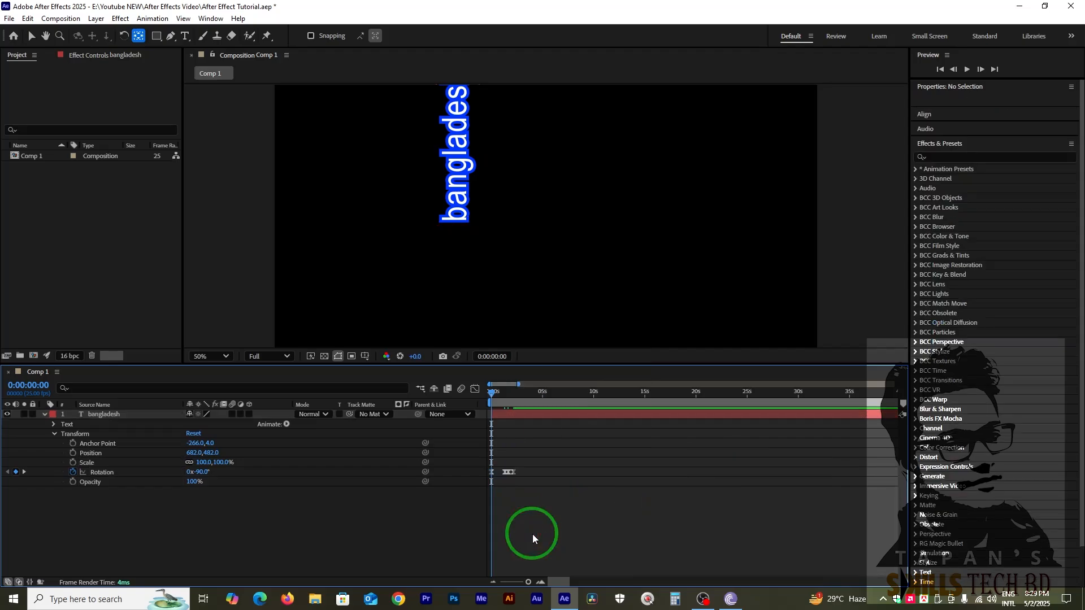
key("space")
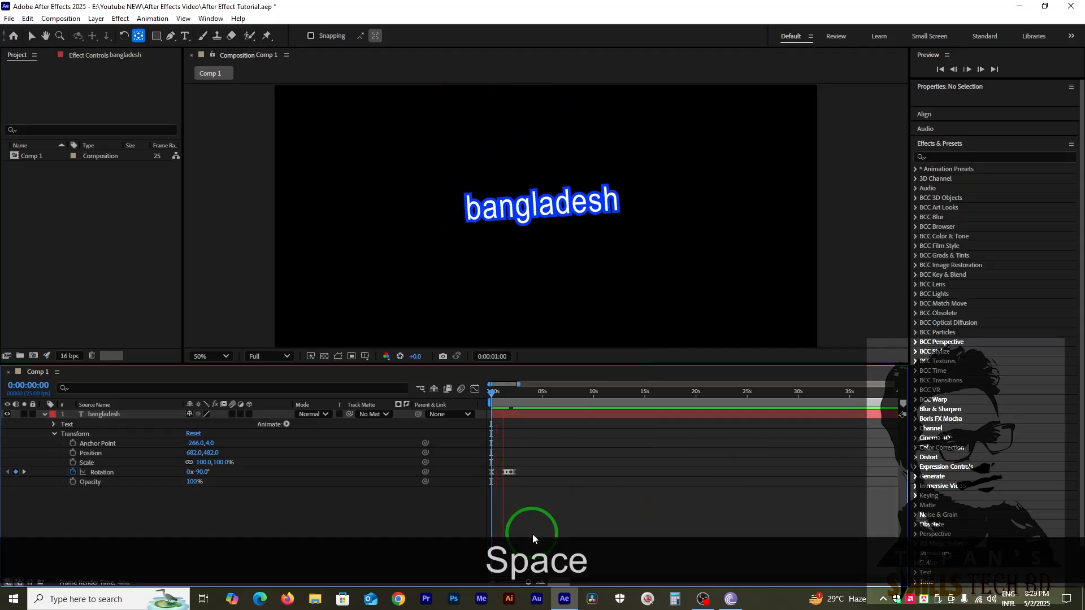
key("space")
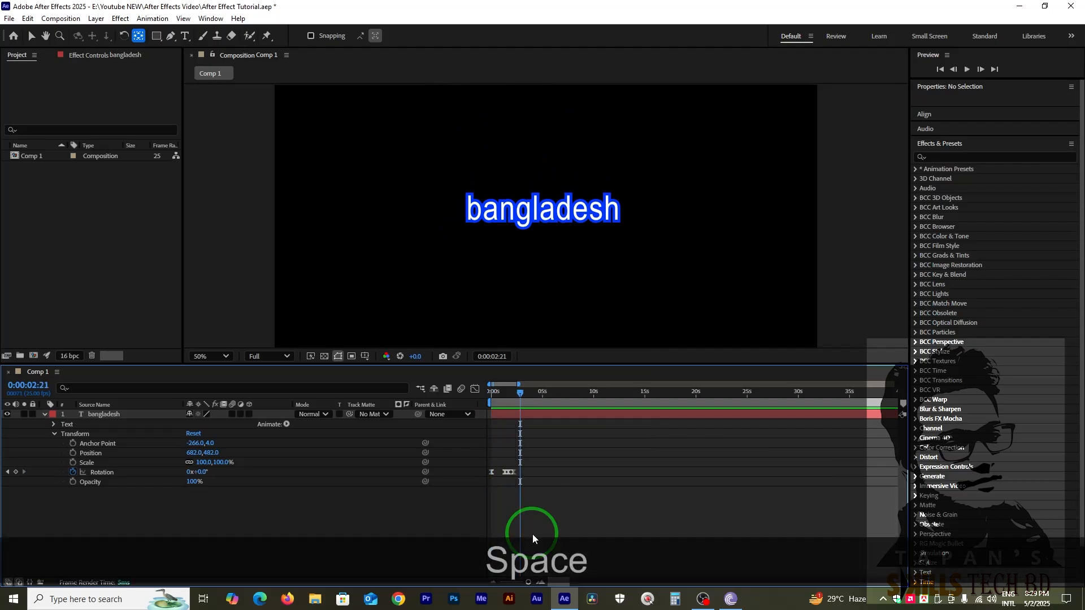
Shift the last three Rotation keyframes earlier, the first of them to about half a second, and preview the faster swing.
left_click_drag(503, 397, 417, 412)
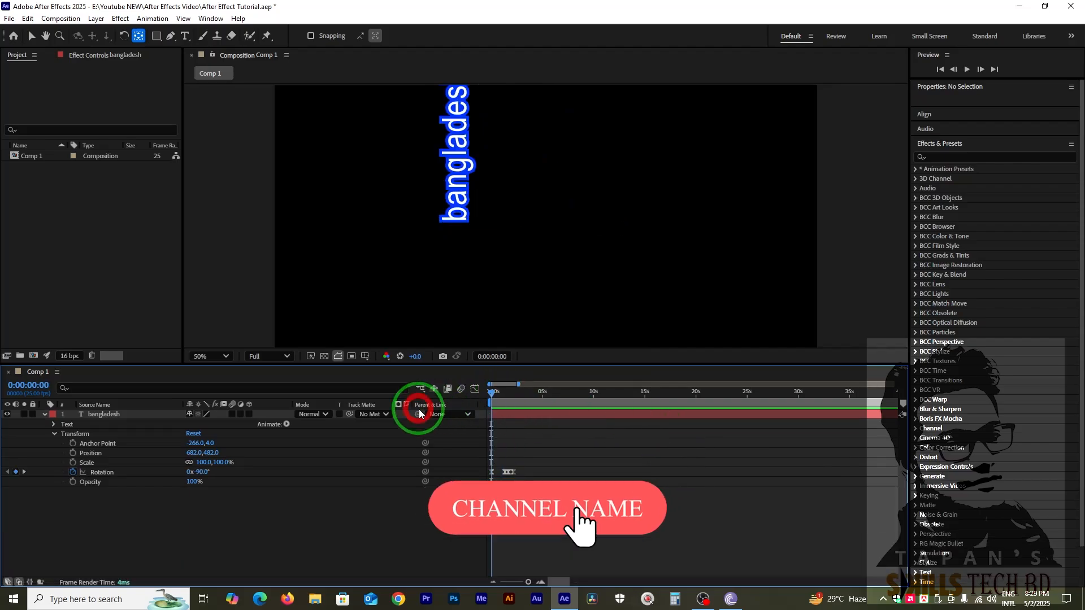
key("equal")
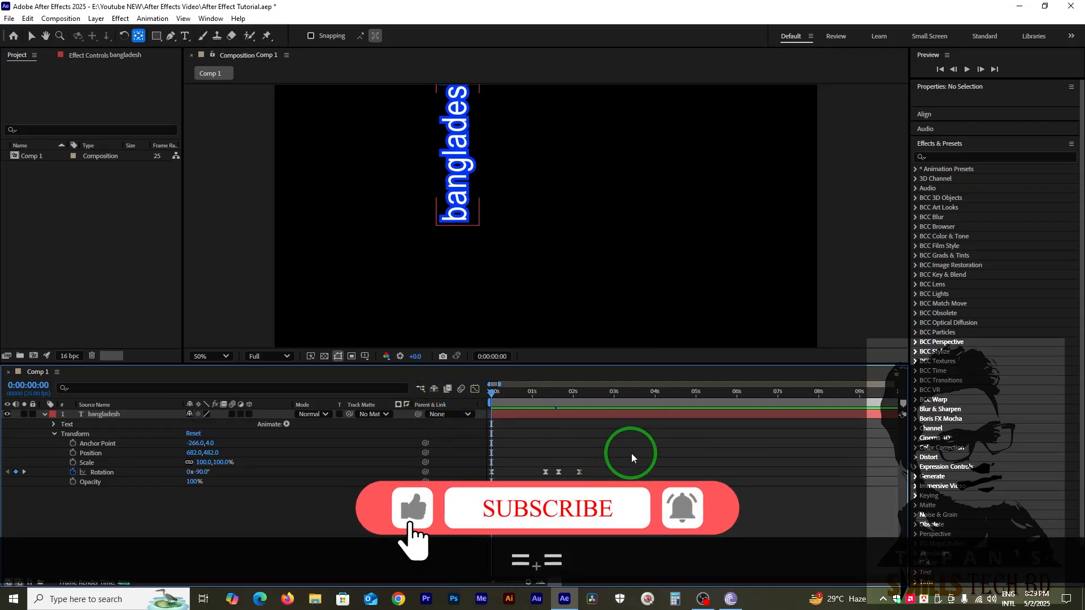
left_click_drag(579, 472, 509, 479)
key("space")
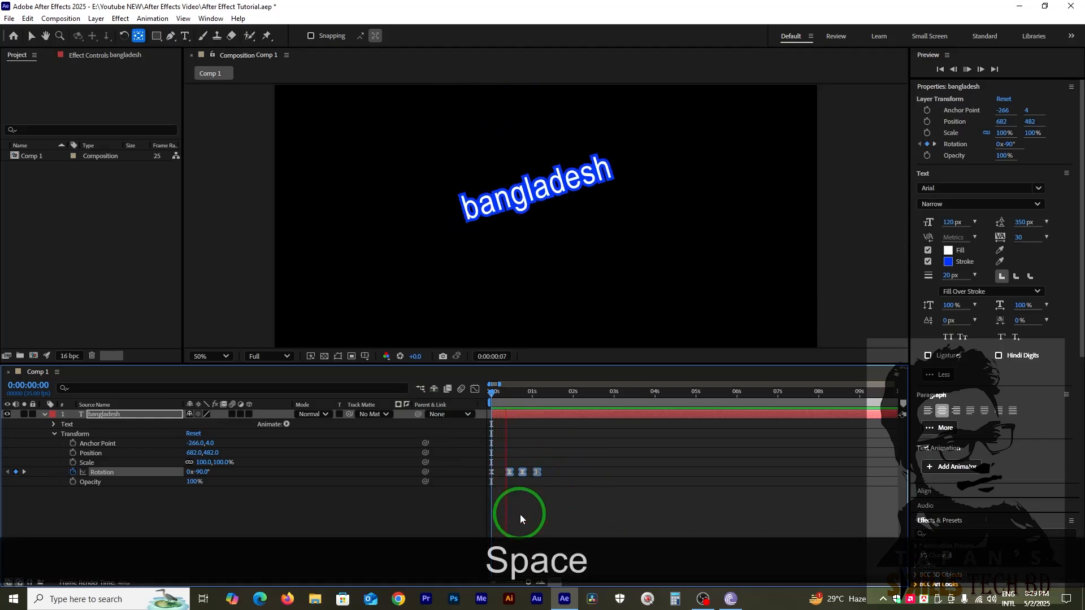
key("space")
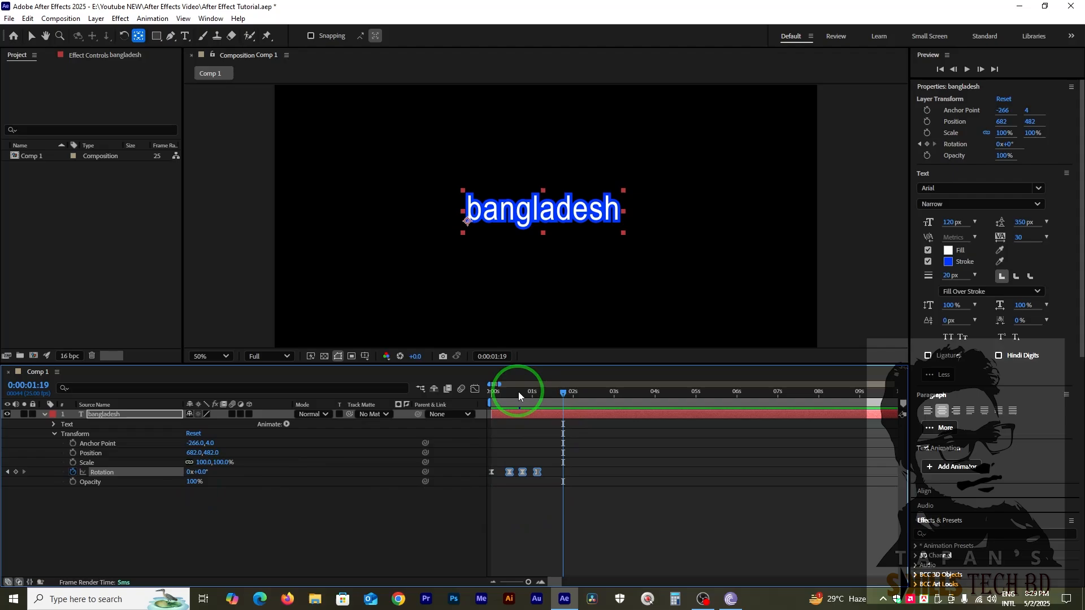
left_click_drag(518, 391, 524, 448)
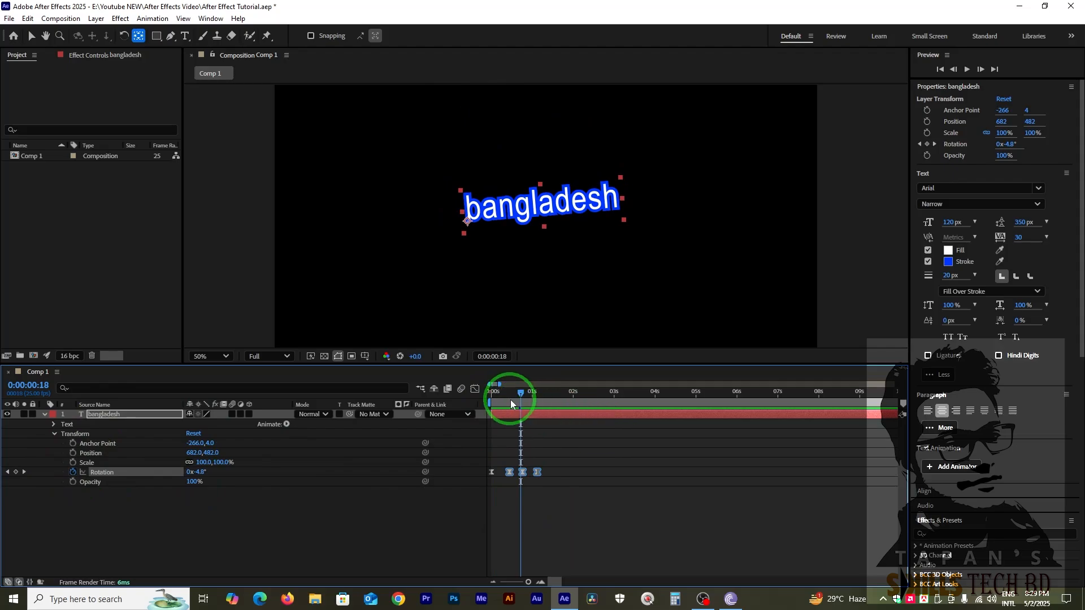
Delete all Rotation keyframes from the text layer.
left_click_drag(594, 444, 440, 498)
left_click(320, 432)
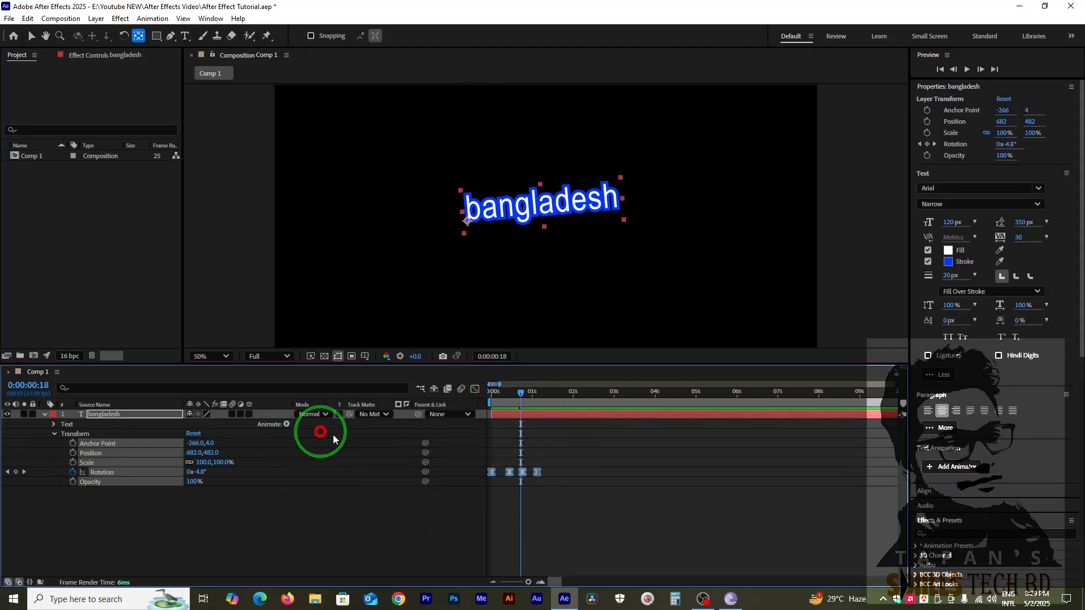
left_click(576, 404)
left_click(421, 503)
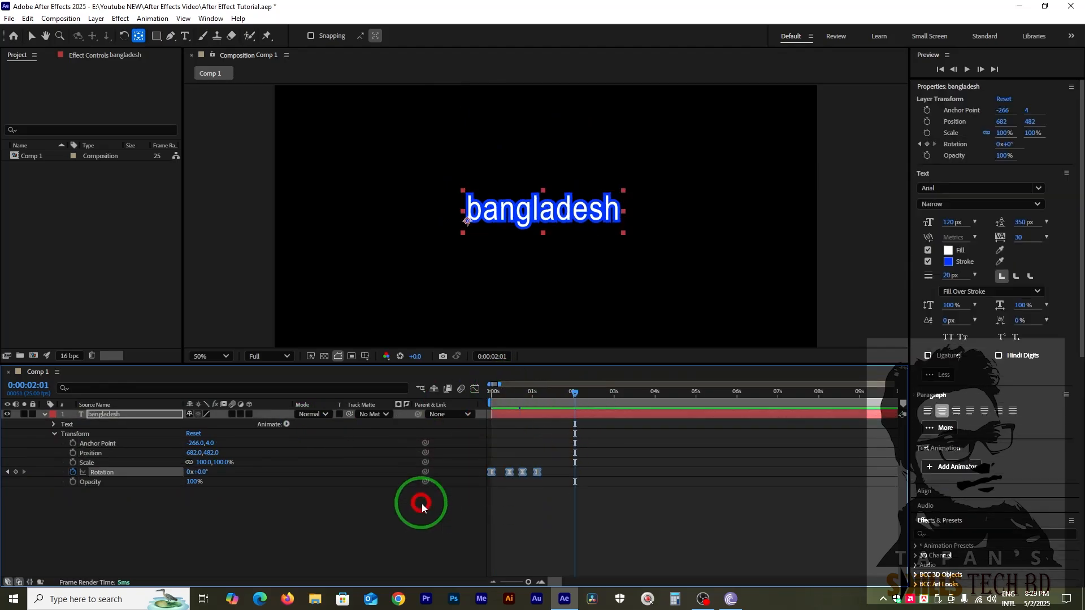
key("Delete")
Keyframe the text layer's Scale from 0% at 0:00:00:00 to 100% at 0:00:00:13.
left_click(491, 392)
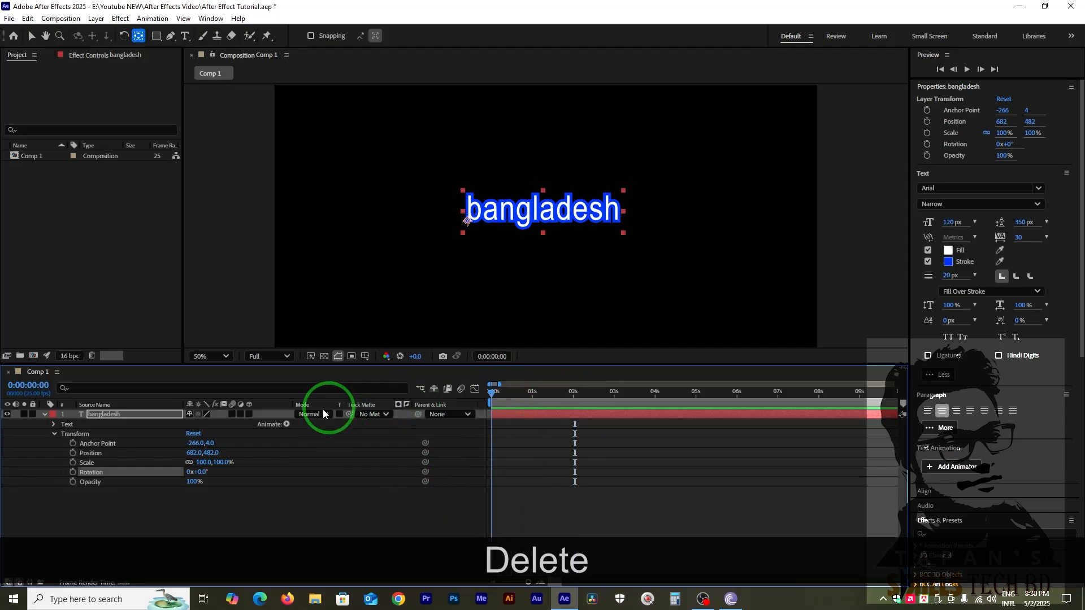
left_click(73, 463)
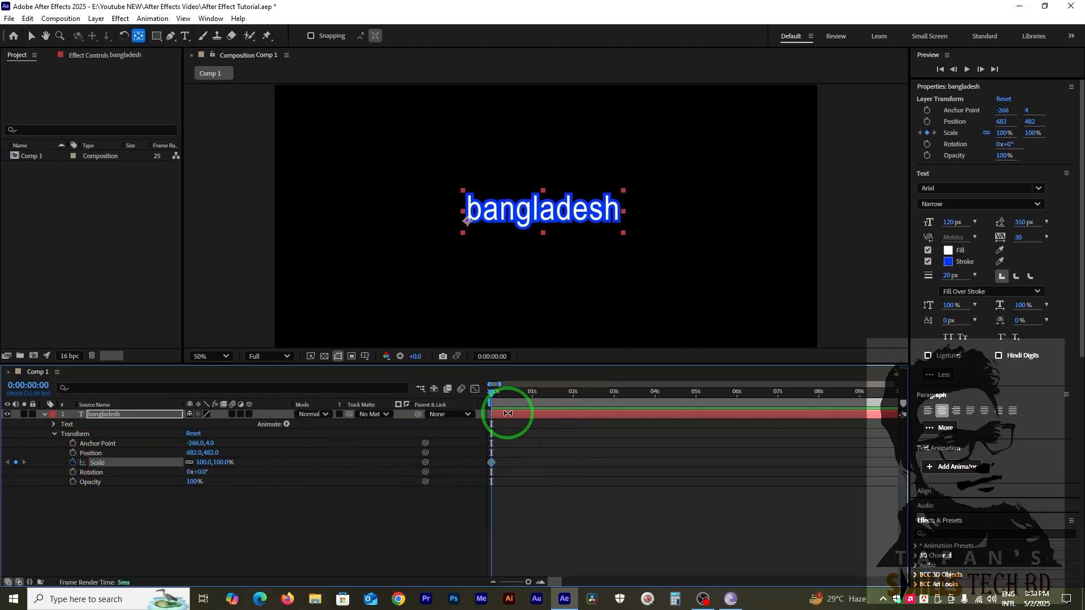
left_click_drag(506, 401, 512, 404)
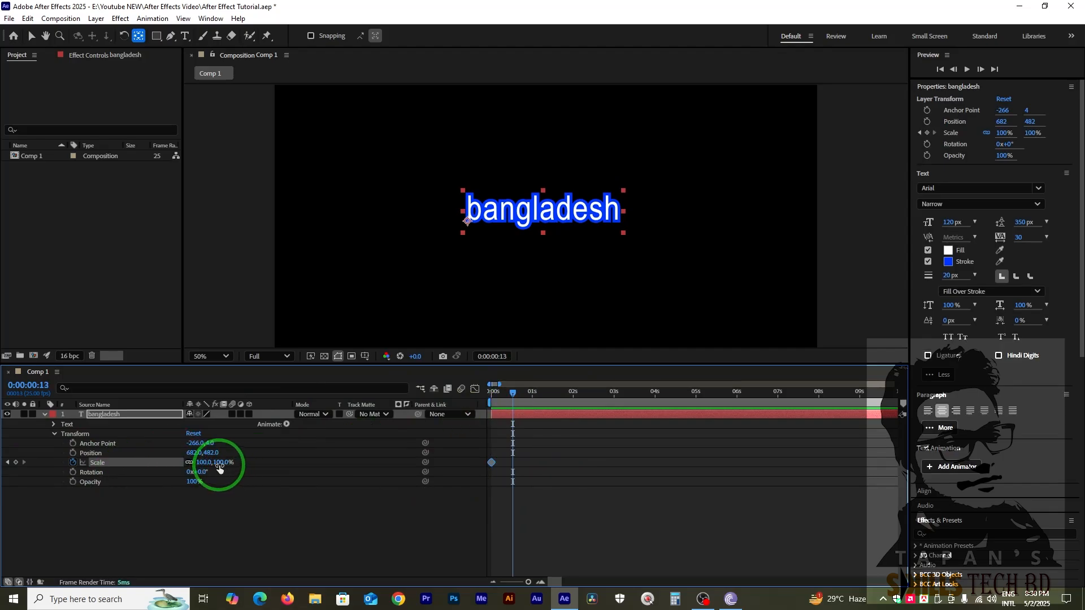
left_click(15, 462)
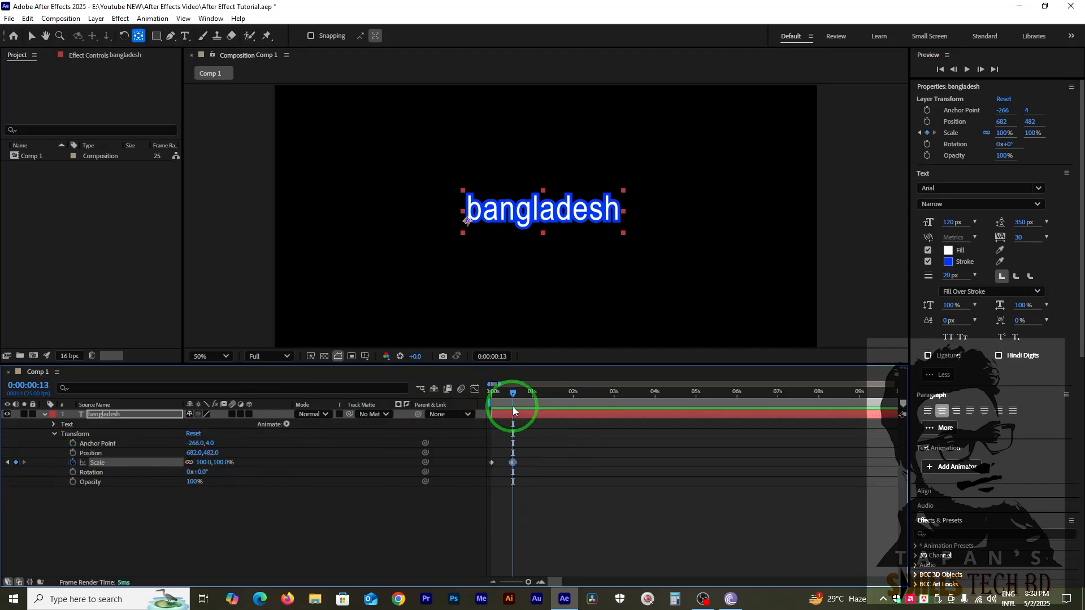
left_click_drag(507, 401, 286, 431)
left_click(205, 462)
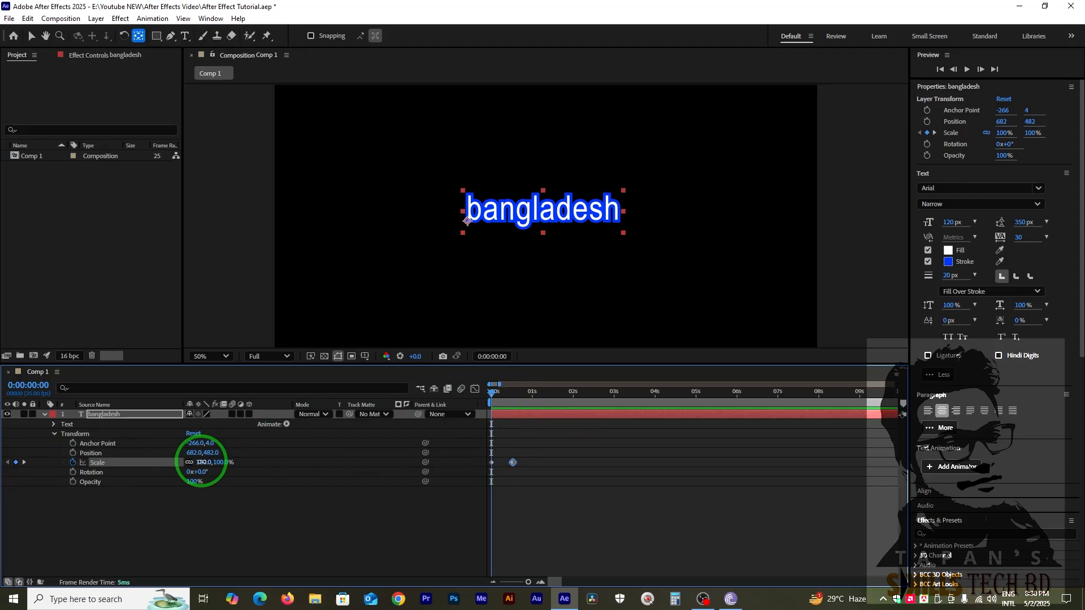
type("00")
key("Return")
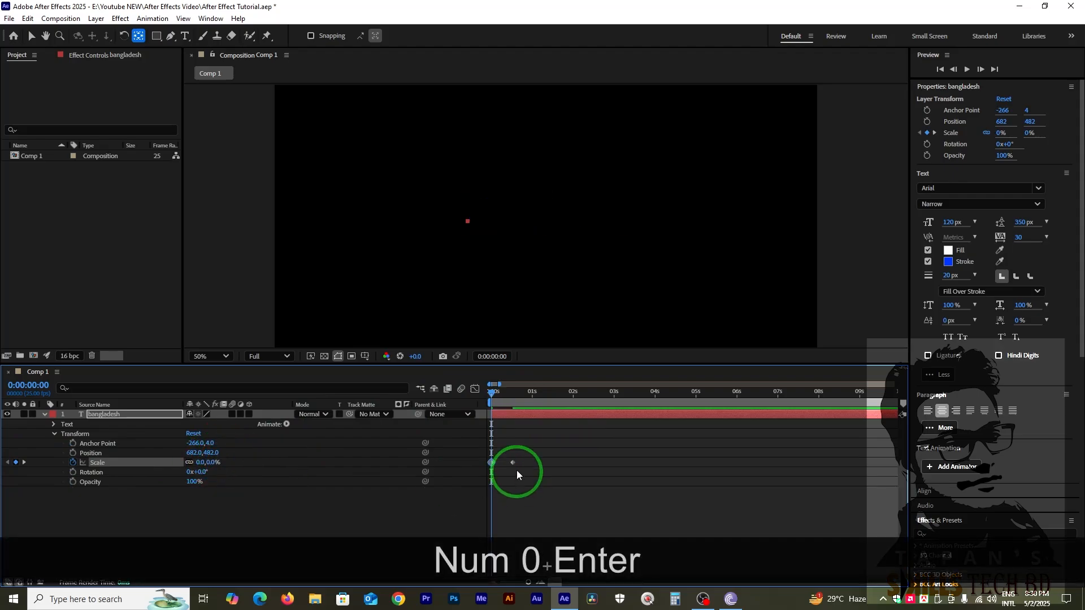
Move the anchor point to the centre of the text at about 2.7, -26.3 and scrub the scaling back to the start.
mouse_move(493, 397)
left_mouse_down()
mouse_move(514, 401)
mouse_move(503, 411)
mouse_move(511, 401)
left_mouse_up()
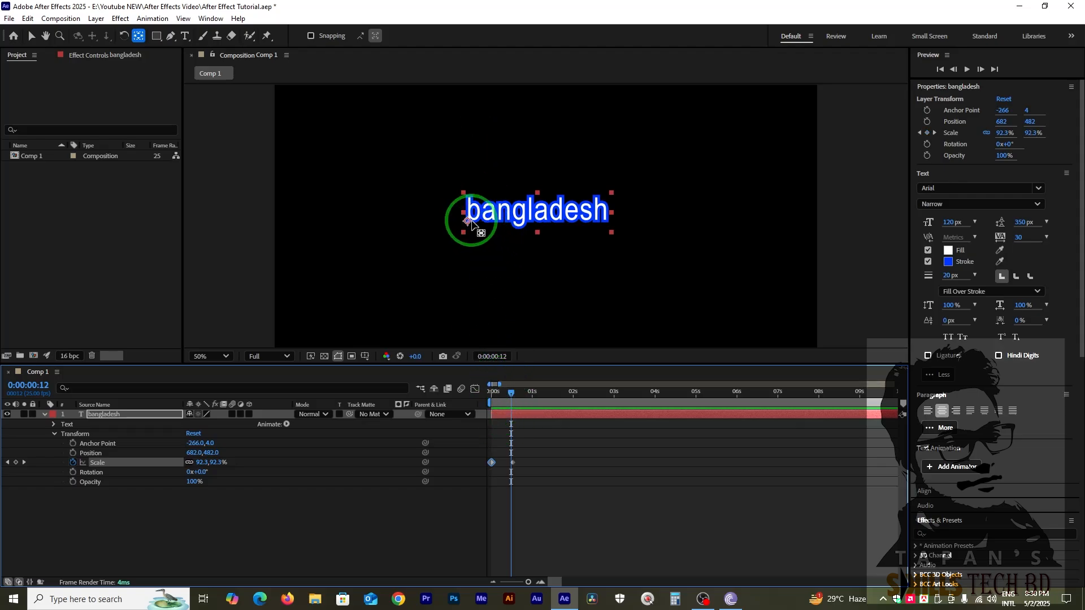
left_click(139, 37)
left_click_drag(468, 222, 537, 213)
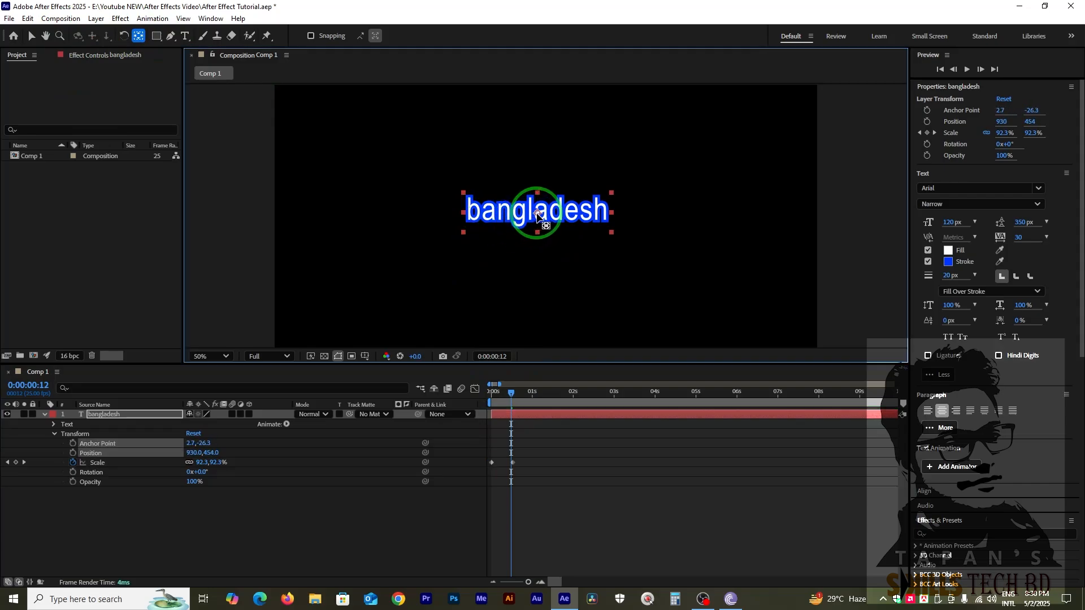
left_click_drag(510, 391, 487, 411)
Add a Blur text animator to the "bangladesh" layer.
left_click(228, 469)
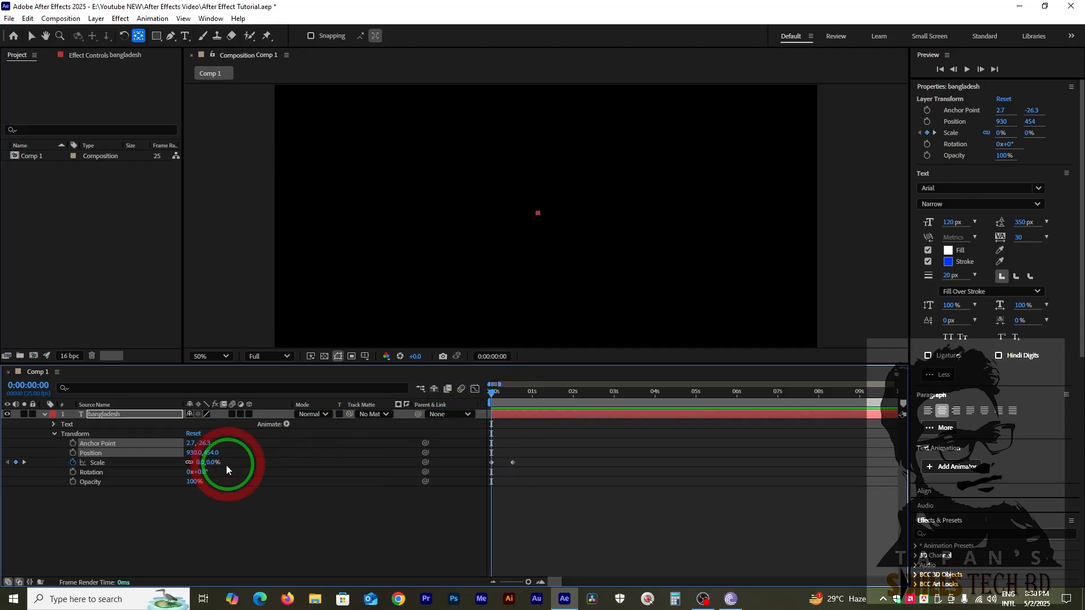
left_click(286, 424)
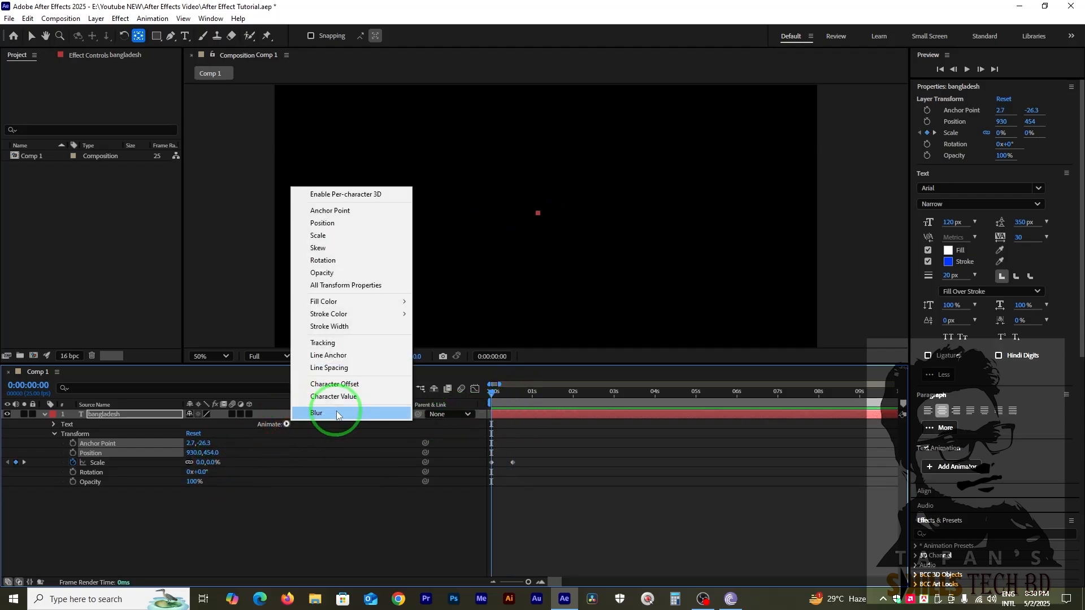
left_click(333, 411)
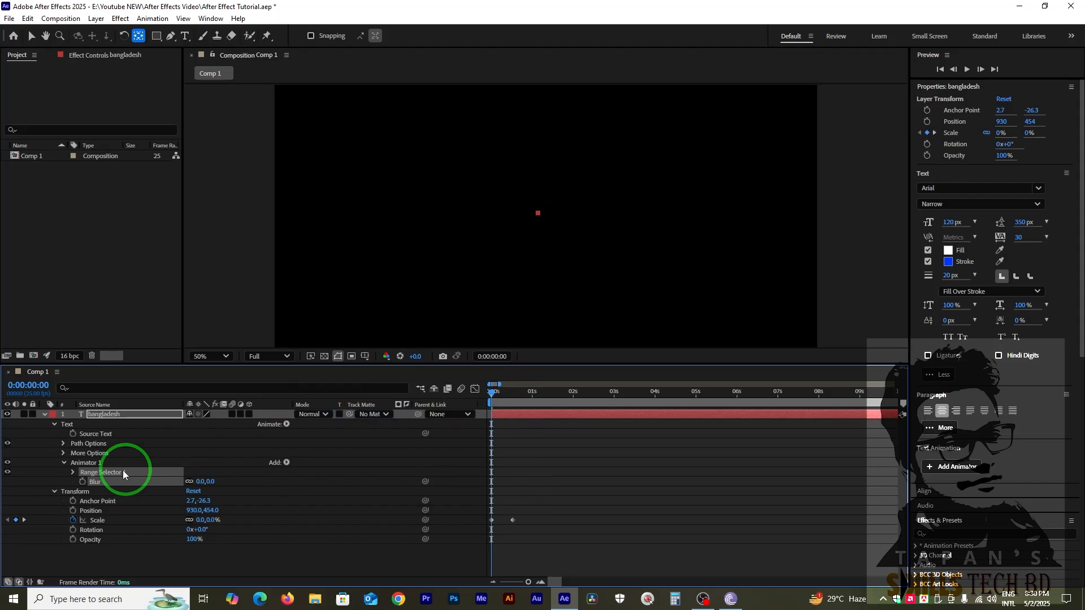
Keyframe the Blur animator on the "bangladesh" layer from 20 at 0:00:00:00 to 0 at 0:00:00:13.
left_click(83, 482)
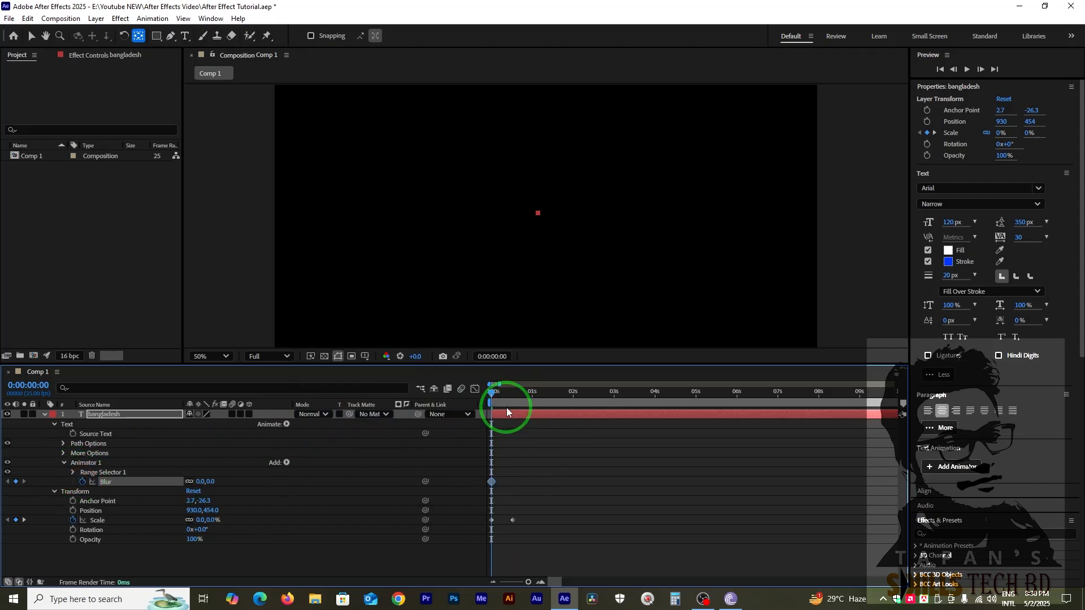
left_click_drag(501, 390, 514, 397)
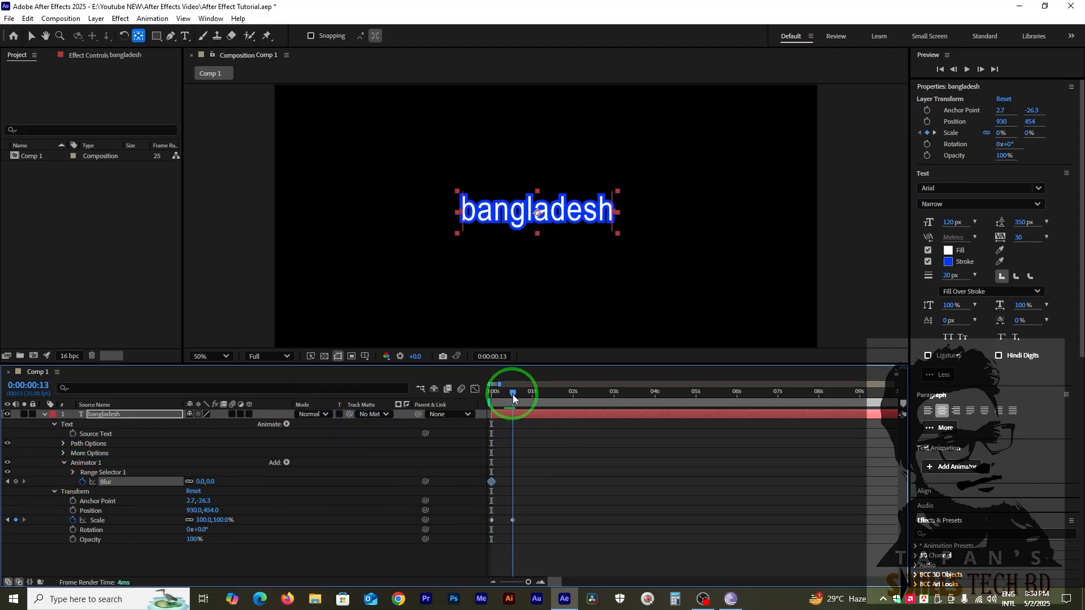
left_click(9, 482)
left_click(199, 482)
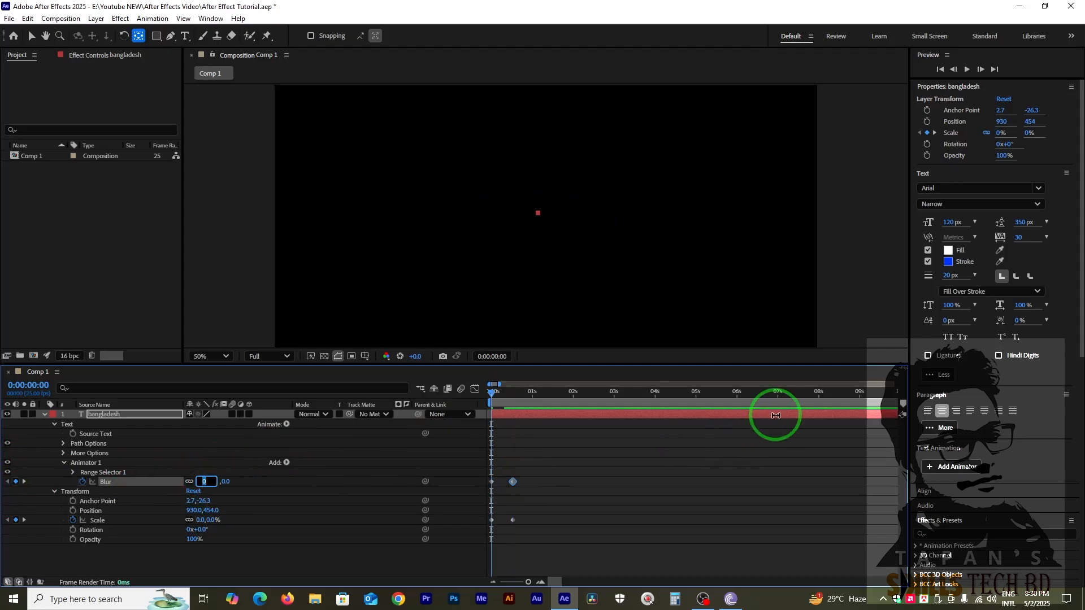
type("20")
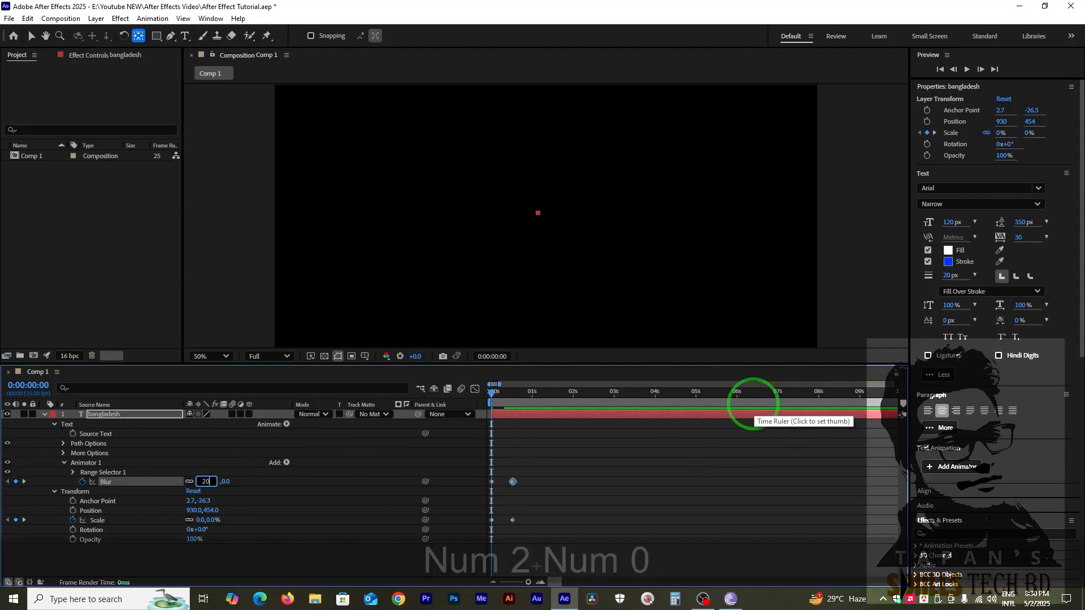
key("Return")
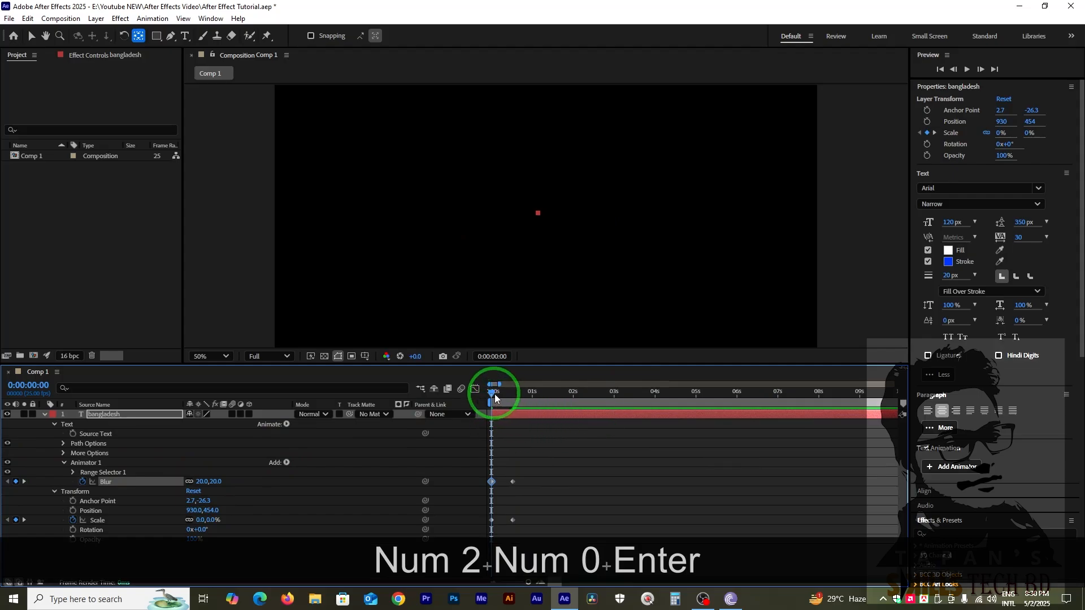
Set the Blur keyframe at 0:00:00:00 to 50 and scrub through the combined scale and blur animation.
left_click_drag(495, 397, 145, 475)
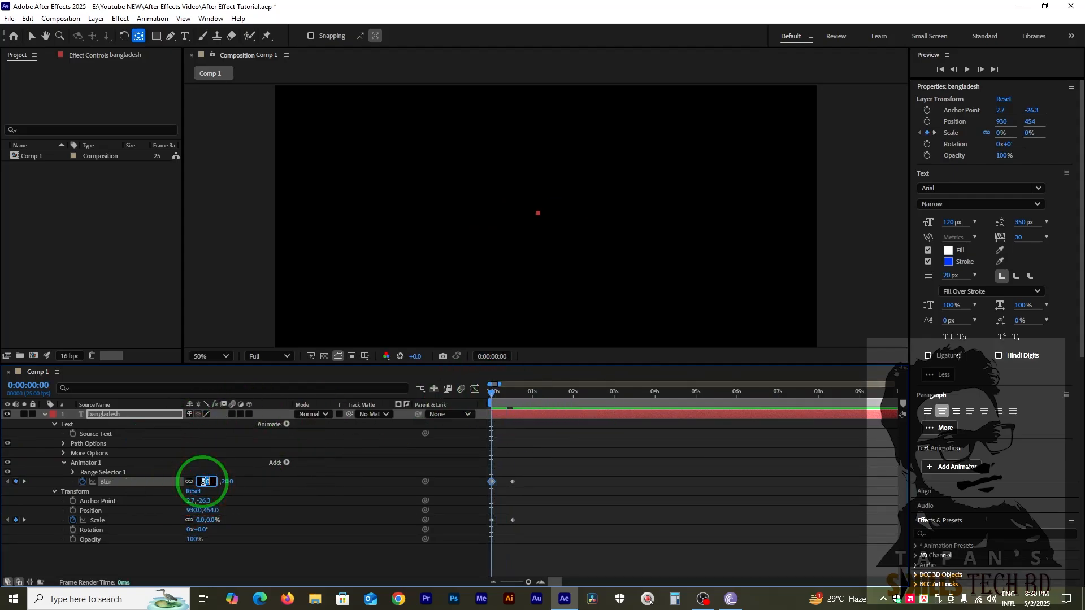
type("50")
key("Return")
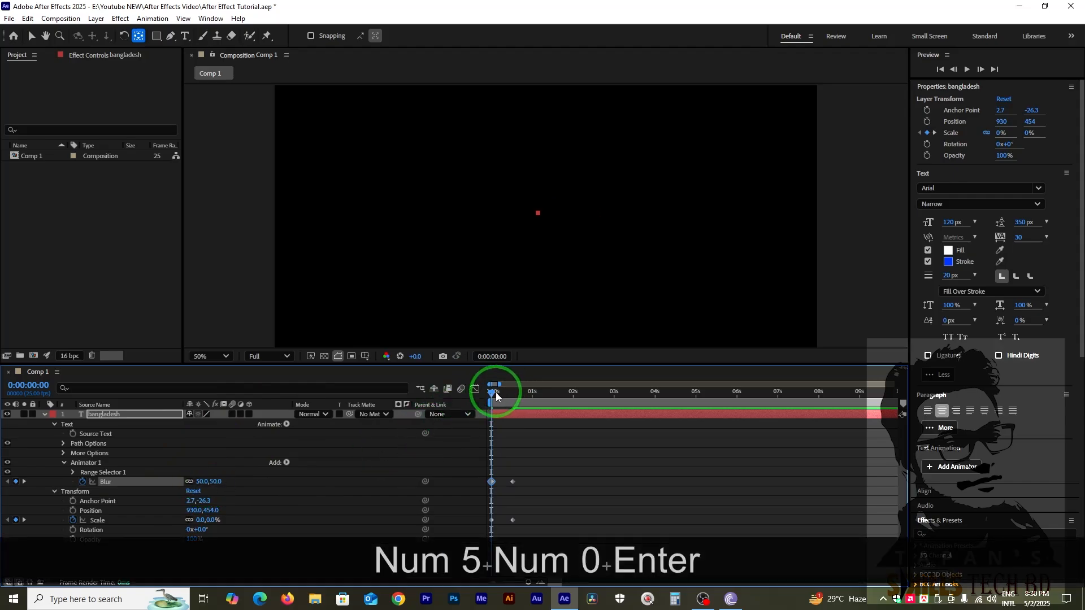
left_click_drag(496, 392, 517, 446)
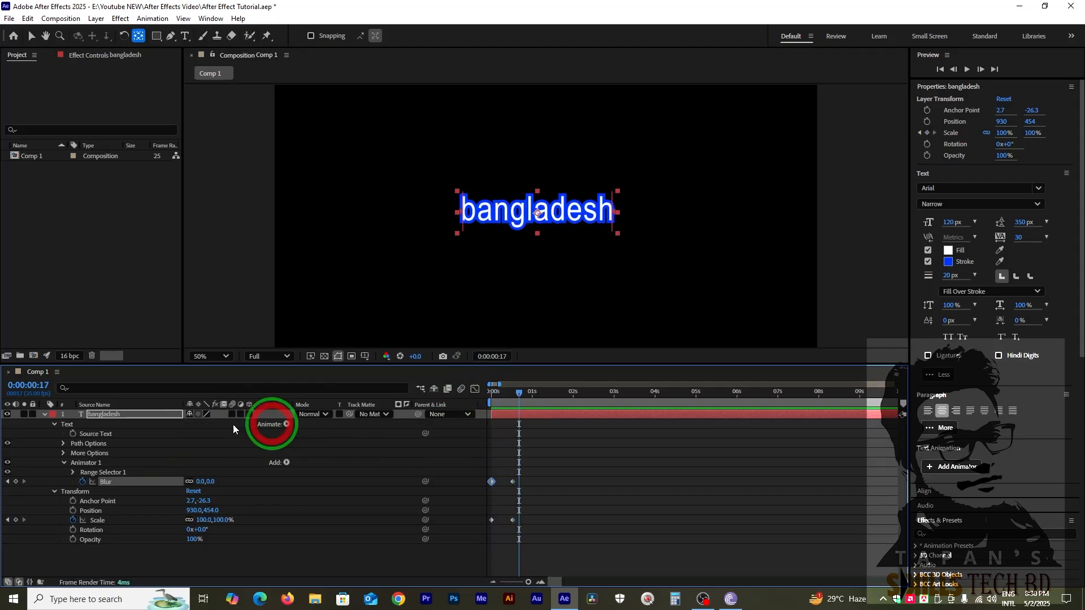
Delete all Blur and Scale keyframes from the "bangladesh" layer and collapse its Text properties.
left_click(54, 425)
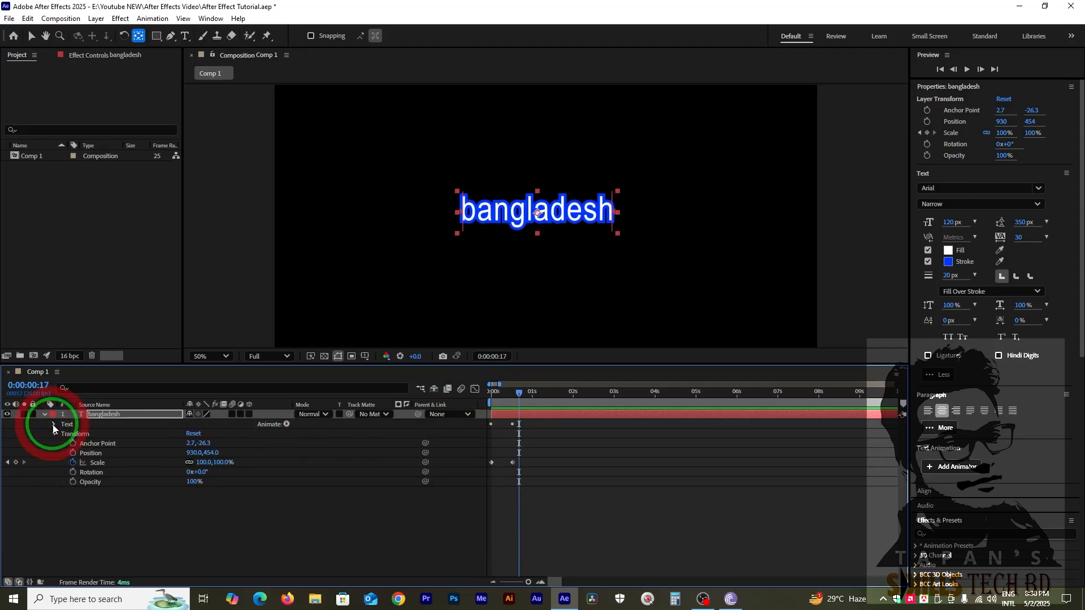
left_click(546, 428)
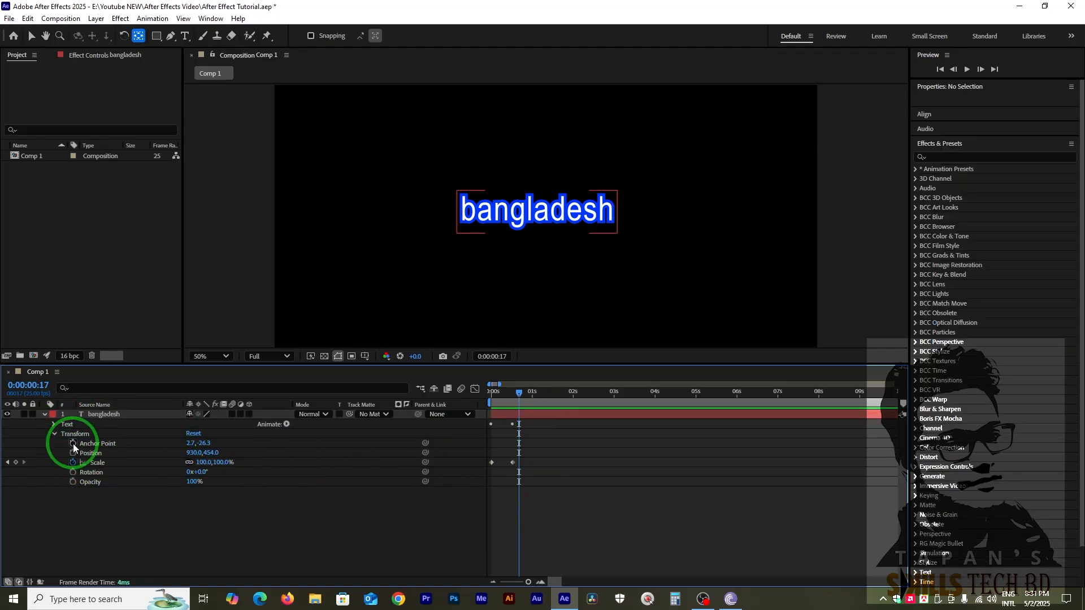
left_click(54, 425)
left_click_drag(576, 462, 456, 543)
key("Delete")
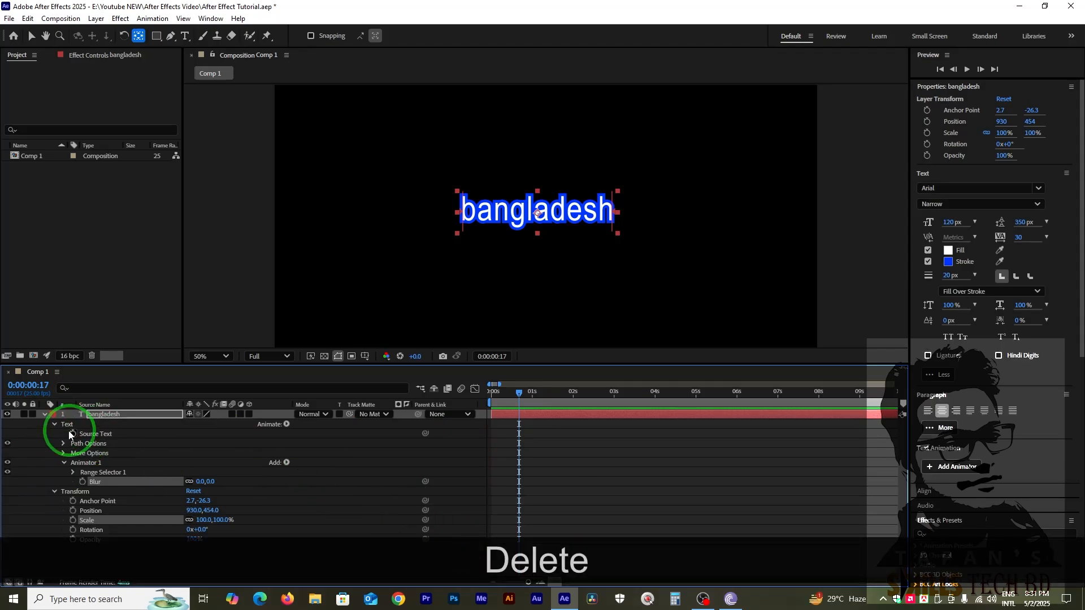
left_click(55, 424)
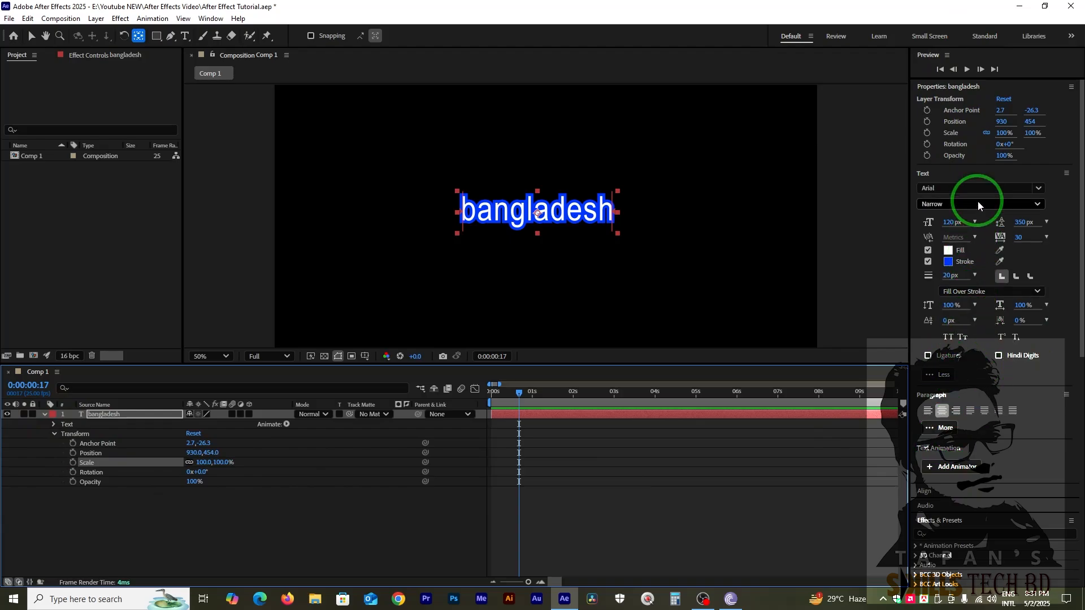
Collapse the layer's properties display and open the Text folder of the Animation Presets.
left_click(950, 87)
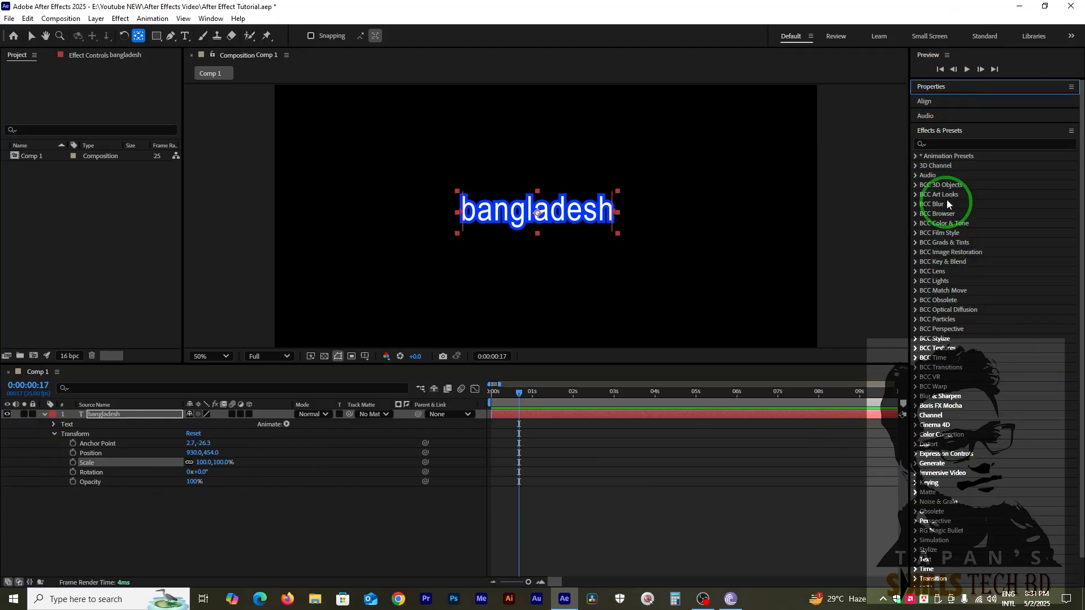
left_click(969, 156)
left_click(915, 157)
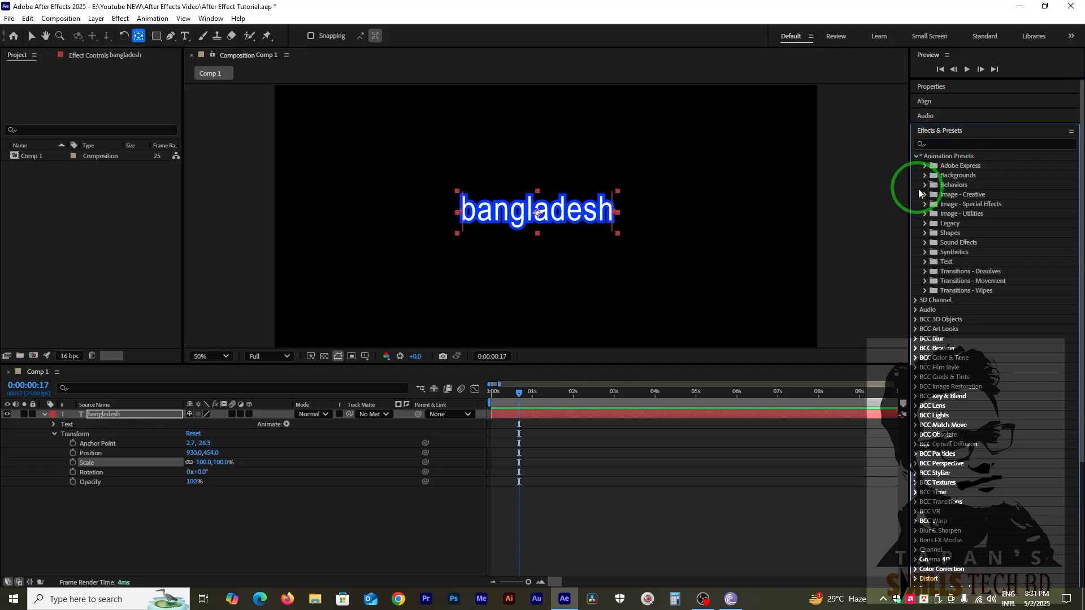
left_click(925, 263)
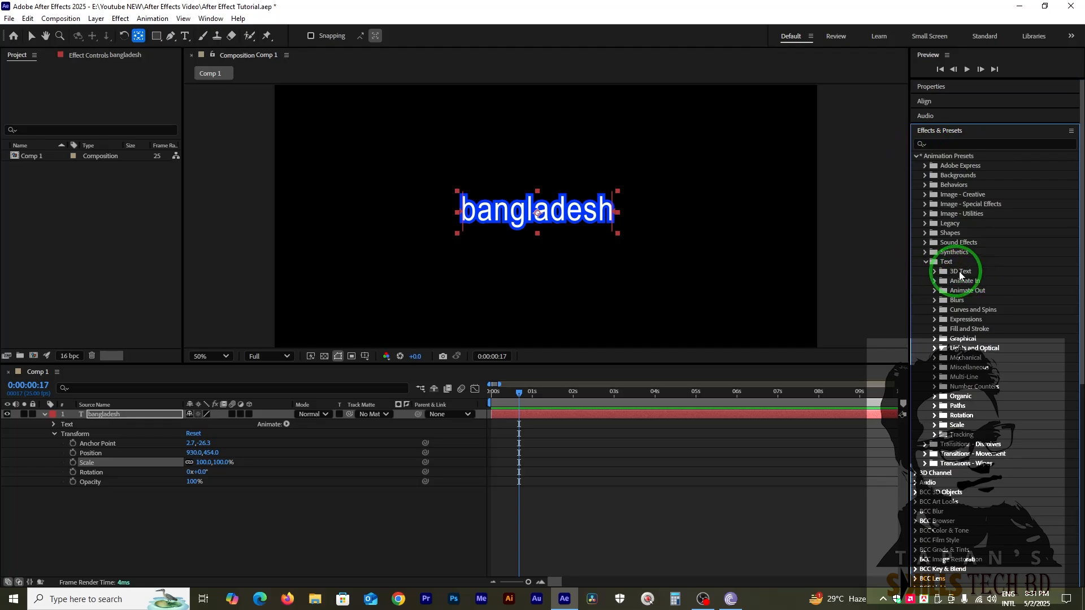
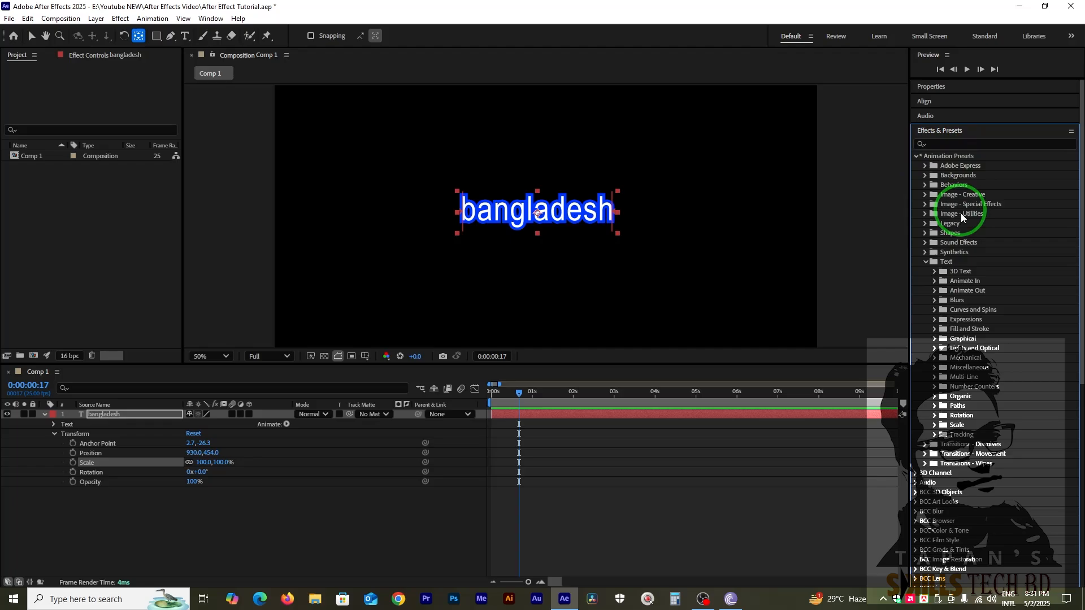
Open the 3D Text preset folder and move the current time to 0:00:00:00.
left_click(934, 273)
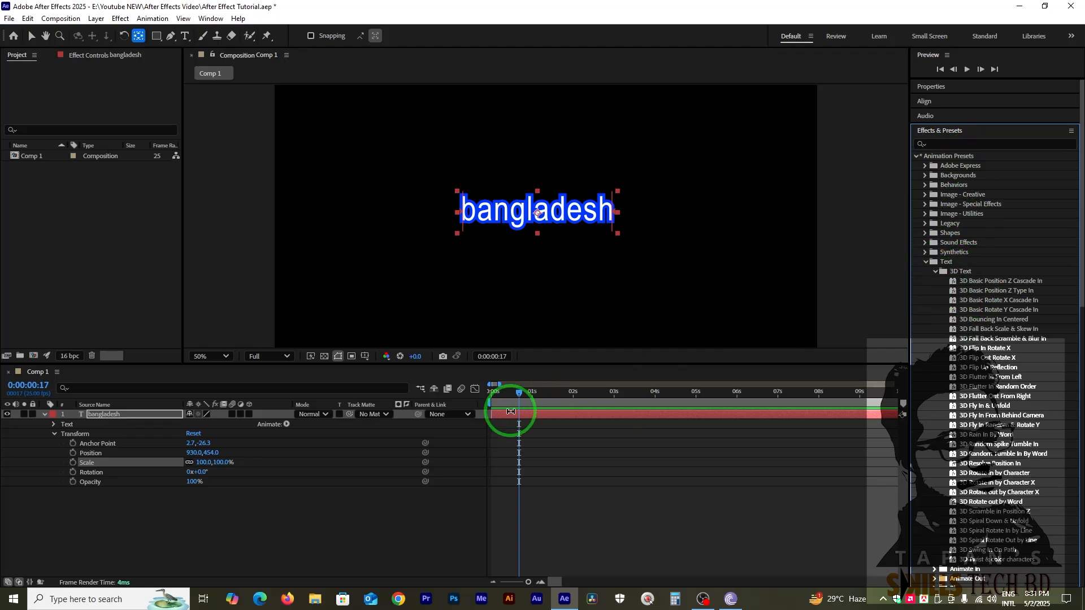
left_click(507, 411)
mouse_move(506, 406)
left_mouse_down()
mouse_move(445, 405)
mouse_move(512, 398)
left_mouse_up()
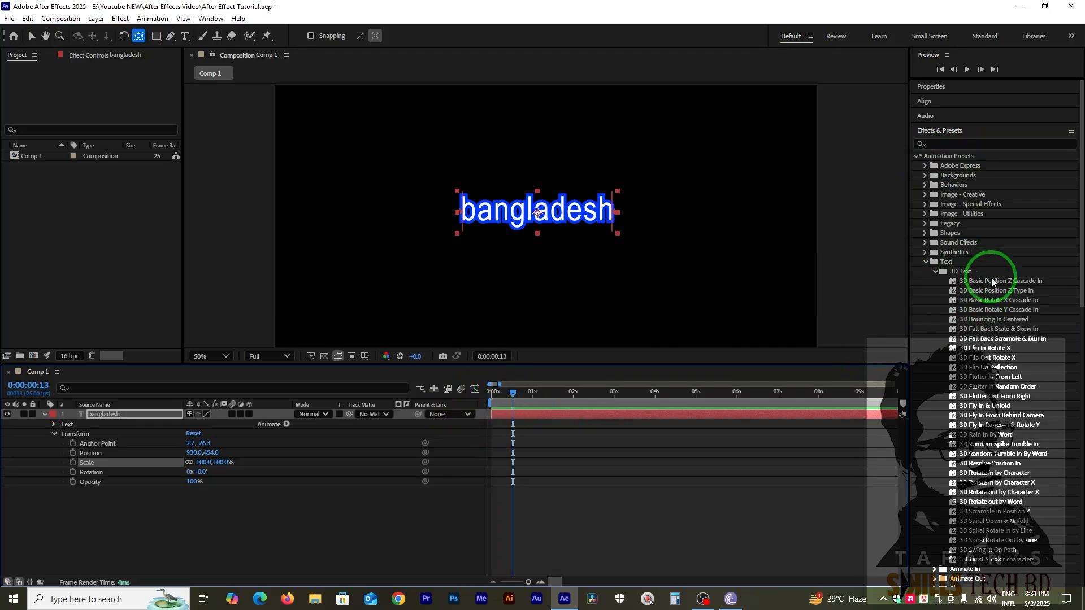
left_click_drag(505, 399, 474, 389)
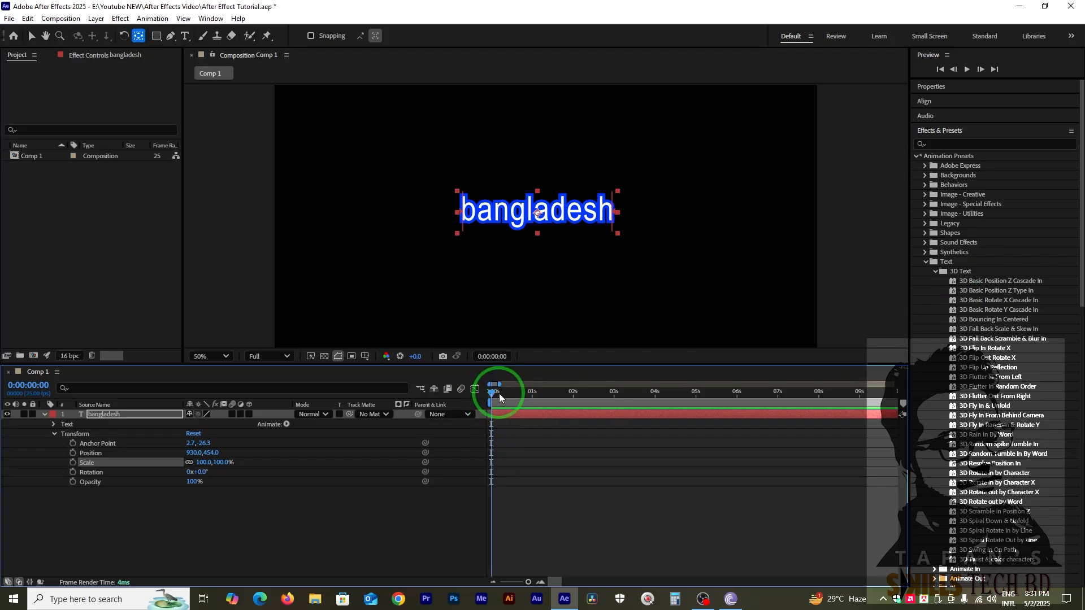
Try the 3D Basic Position Z Cascade In preset on the "bangladesh" layer and undo it.
left_click(954, 285)
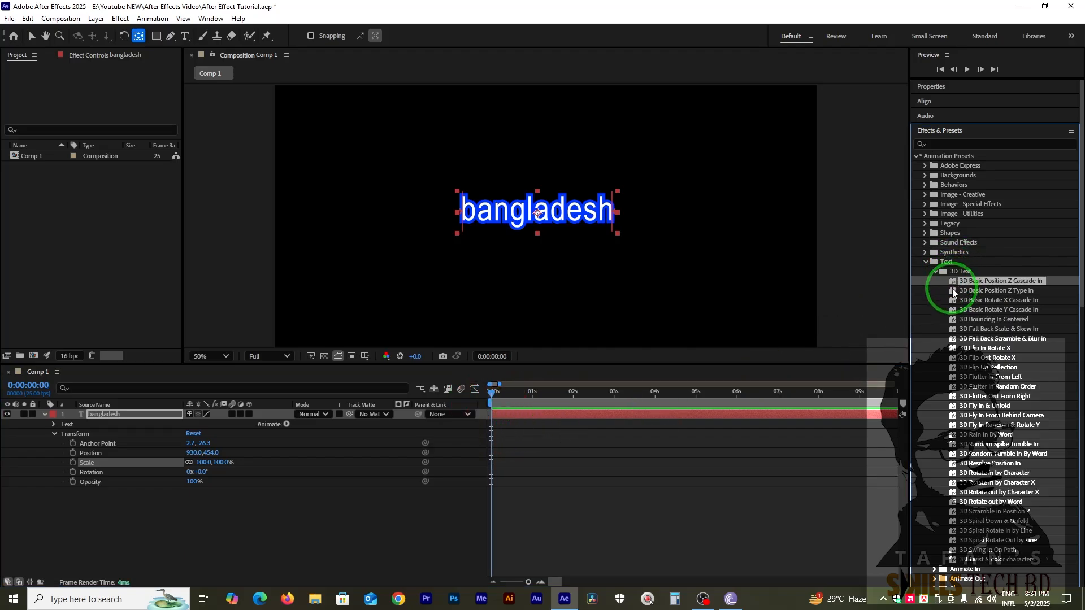
left_click_drag(953, 284, 512, 417)
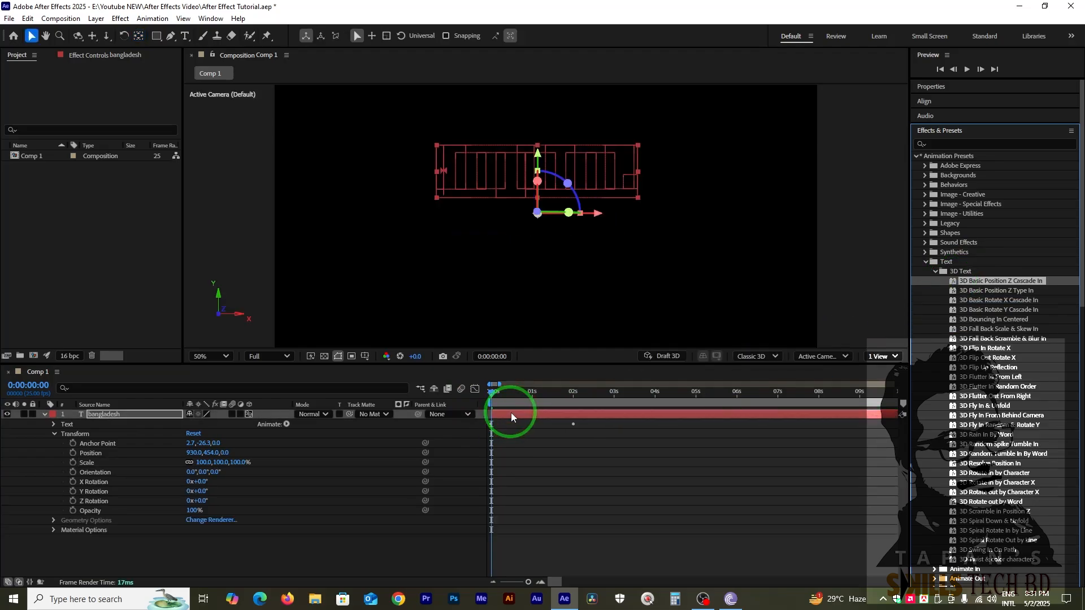
key("ctrl+z")
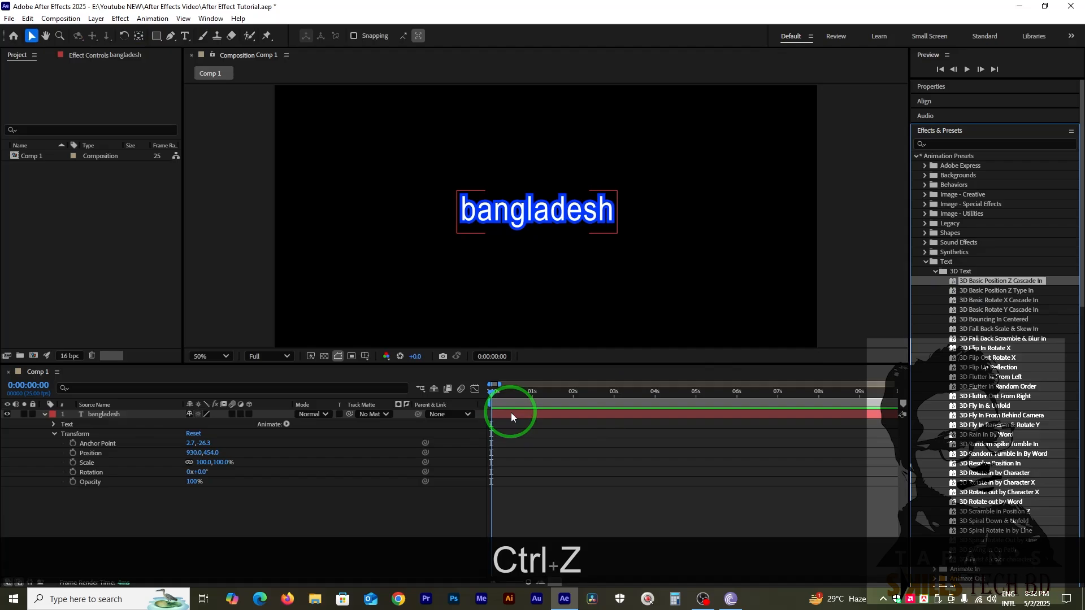
Apply the 3D Basic Position Z Cascade In preset to the "bangladesh" layer, preview the animation and return to 0:00:00:00.
left_click(524, 417)
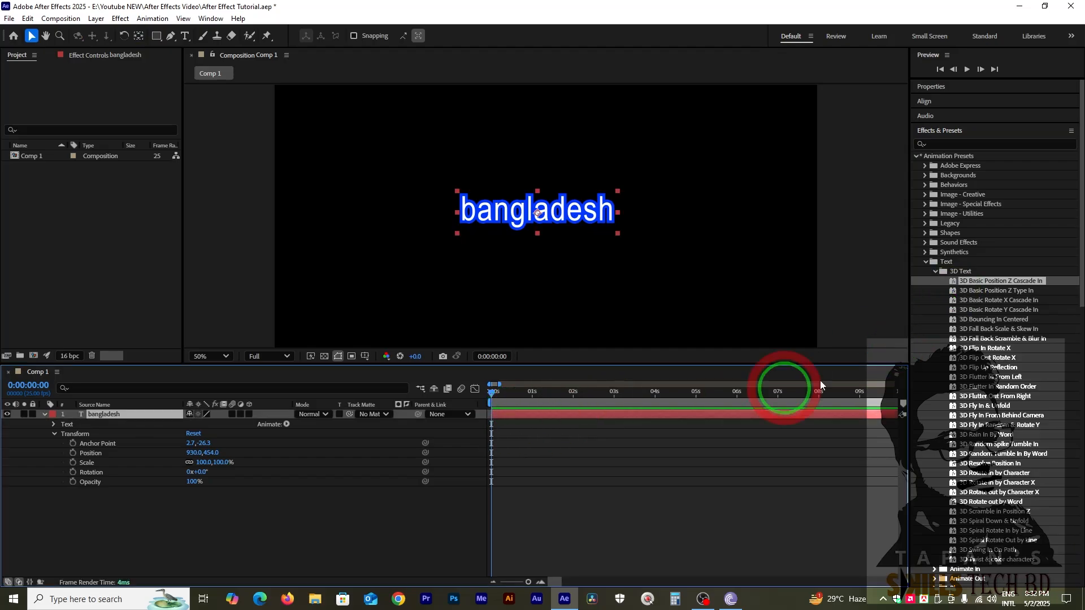
double_click(954, 282)
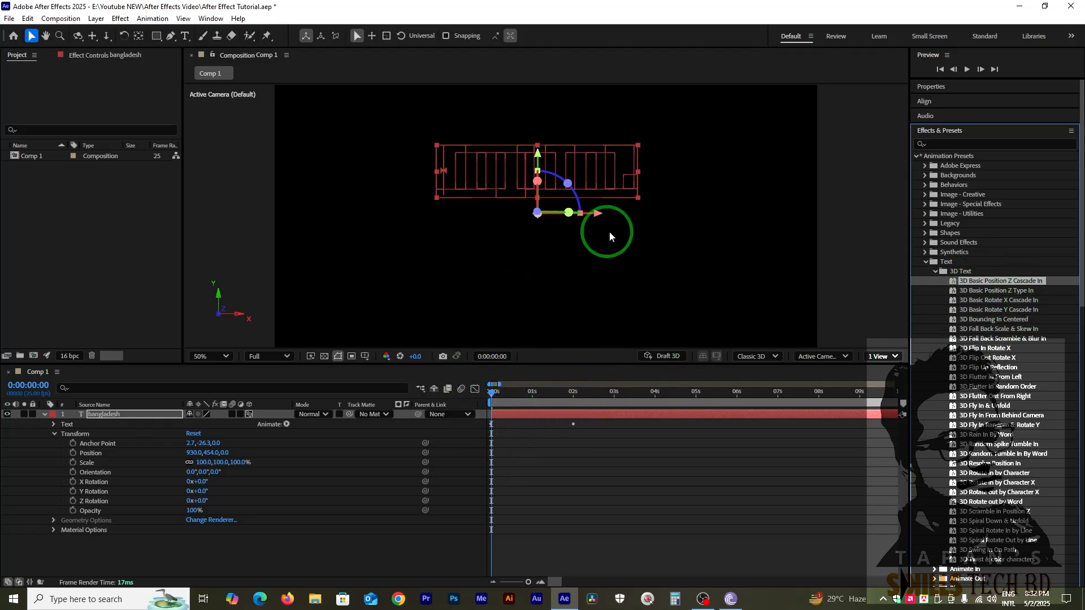
key("space")
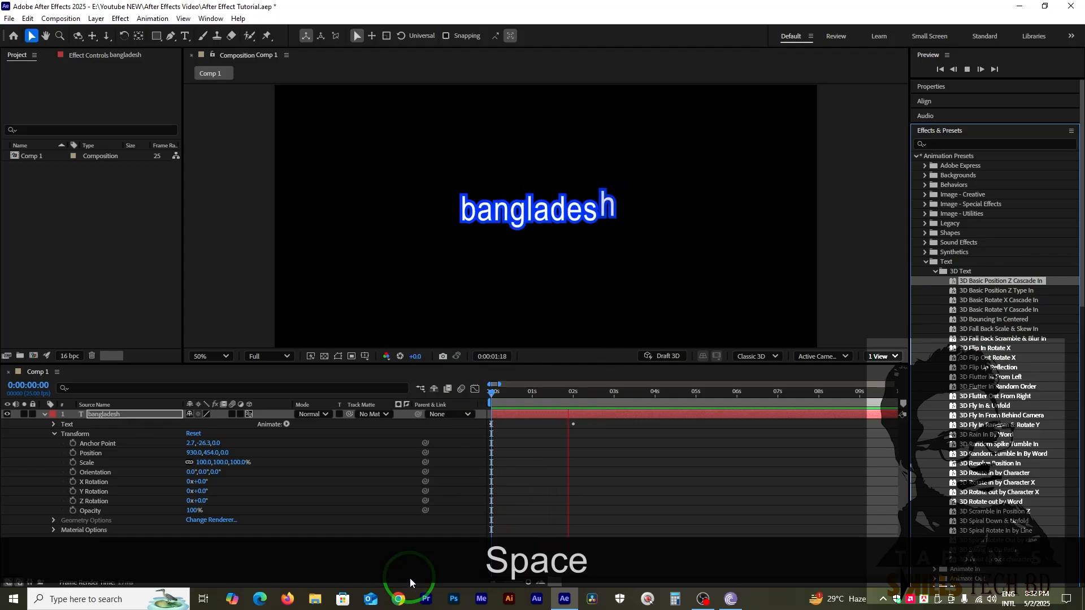
key("space")
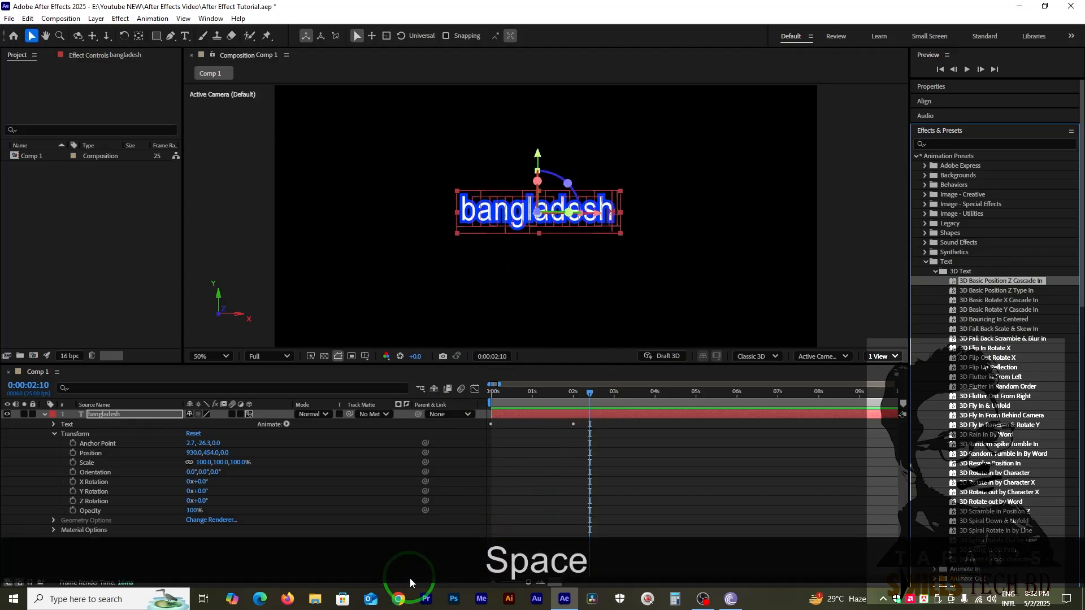
left_click_drag(514, 402, 459, 411)
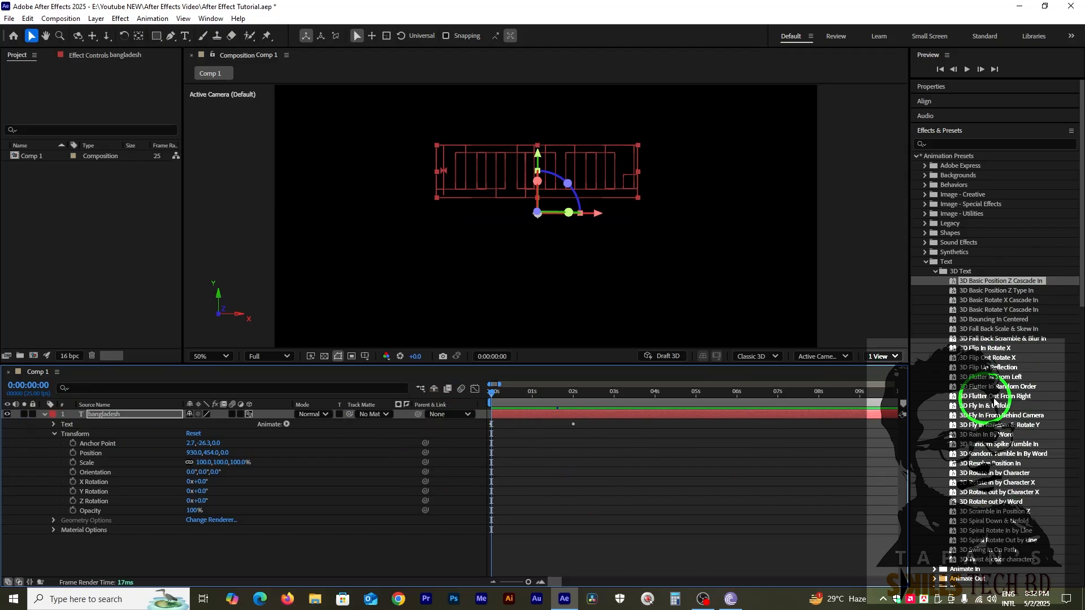
Look through the 3D Text presets, including 3D Basic Position Z Type In and 3D Basic Rotate X Cascade In.
scroll(965, 321, "down", 2)
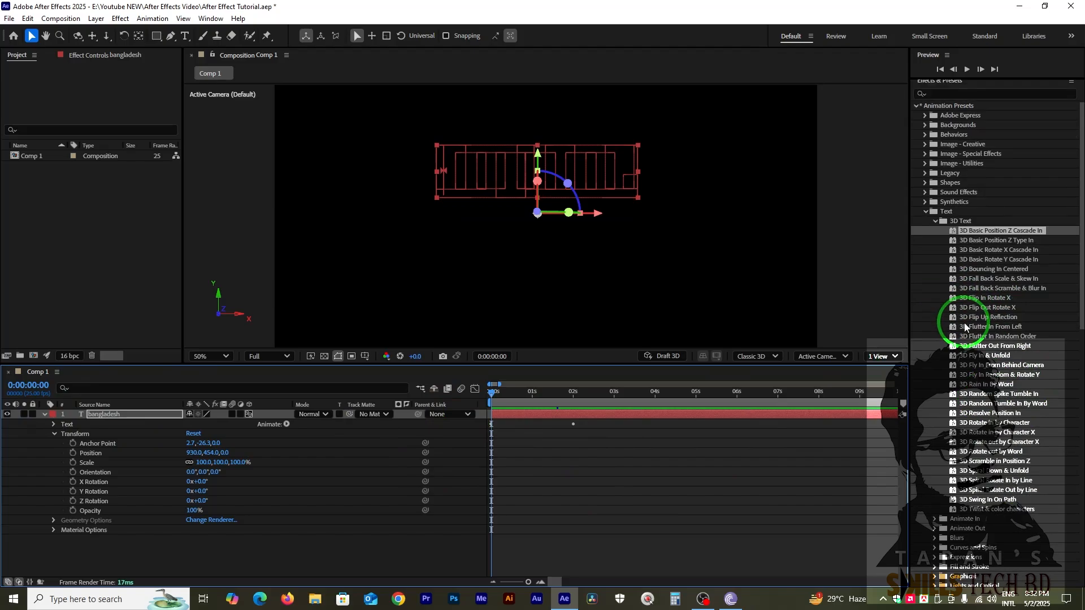
scroll(965, 326, "up", 2)
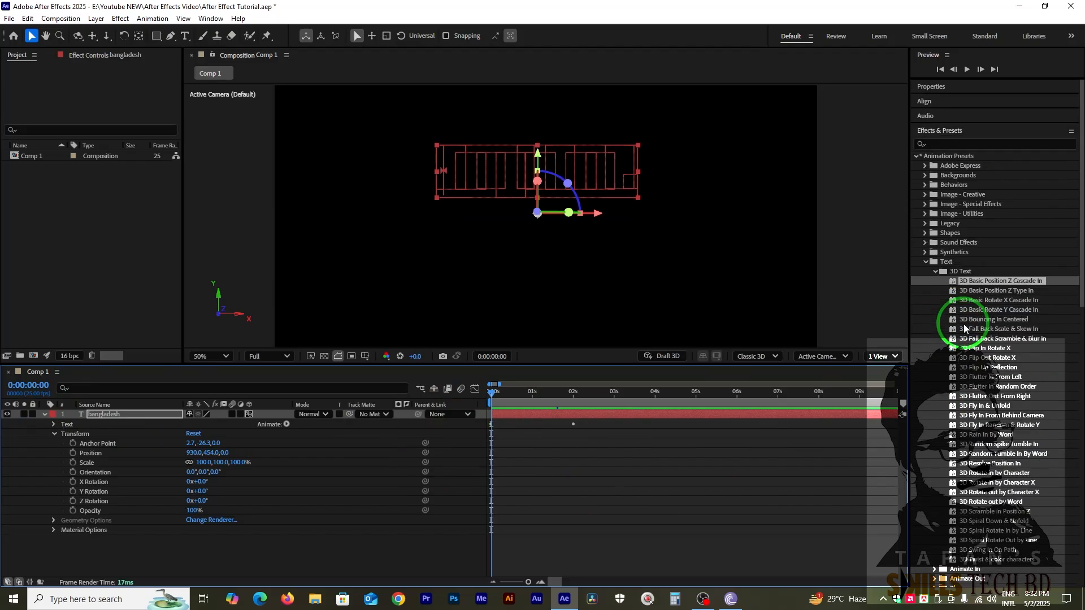
left_click(955, 292)
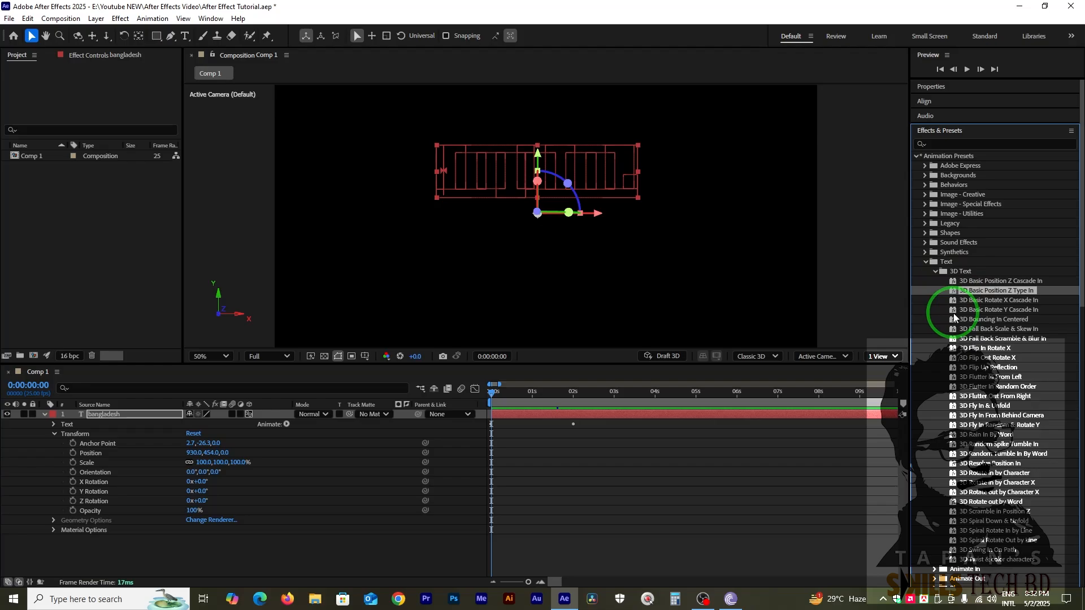
left_click(953, 301)
left_click(955, 291)
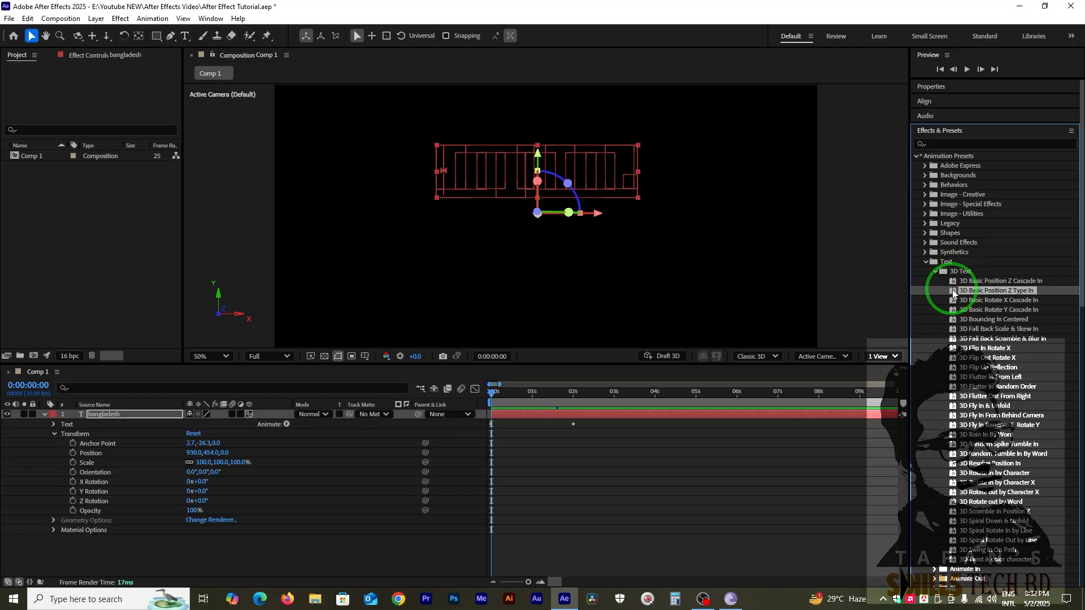
left_click_drag(955, 293, 871, 415)
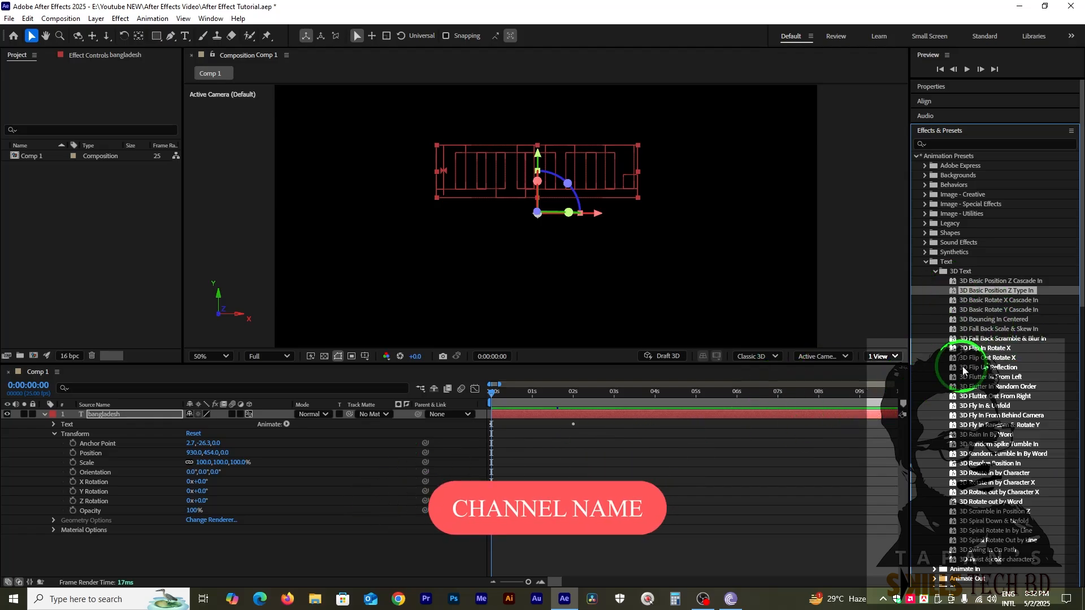
scroll(972, 386, "down", 4)
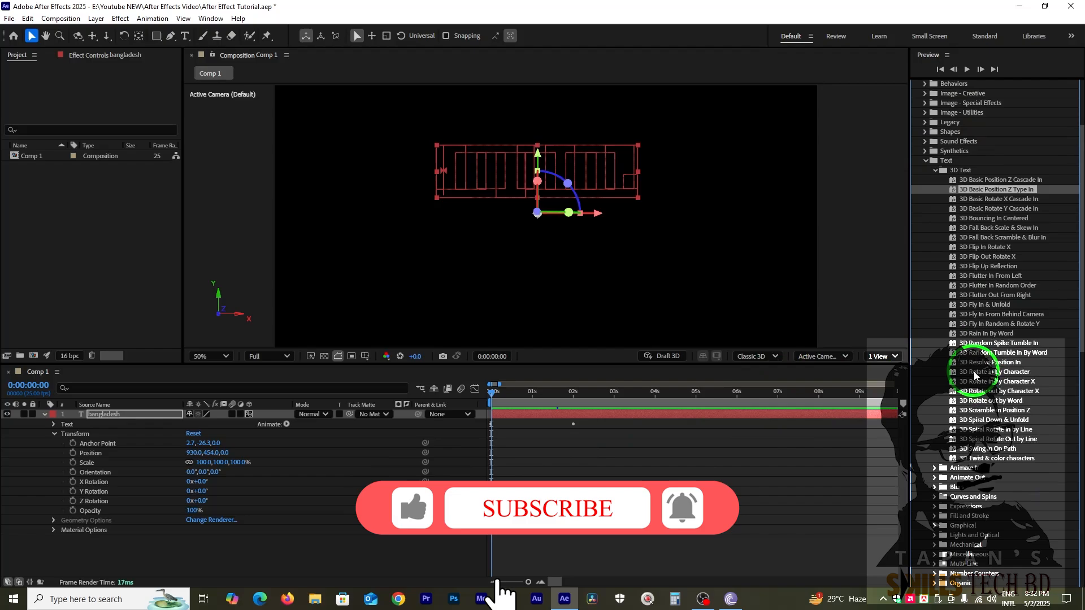